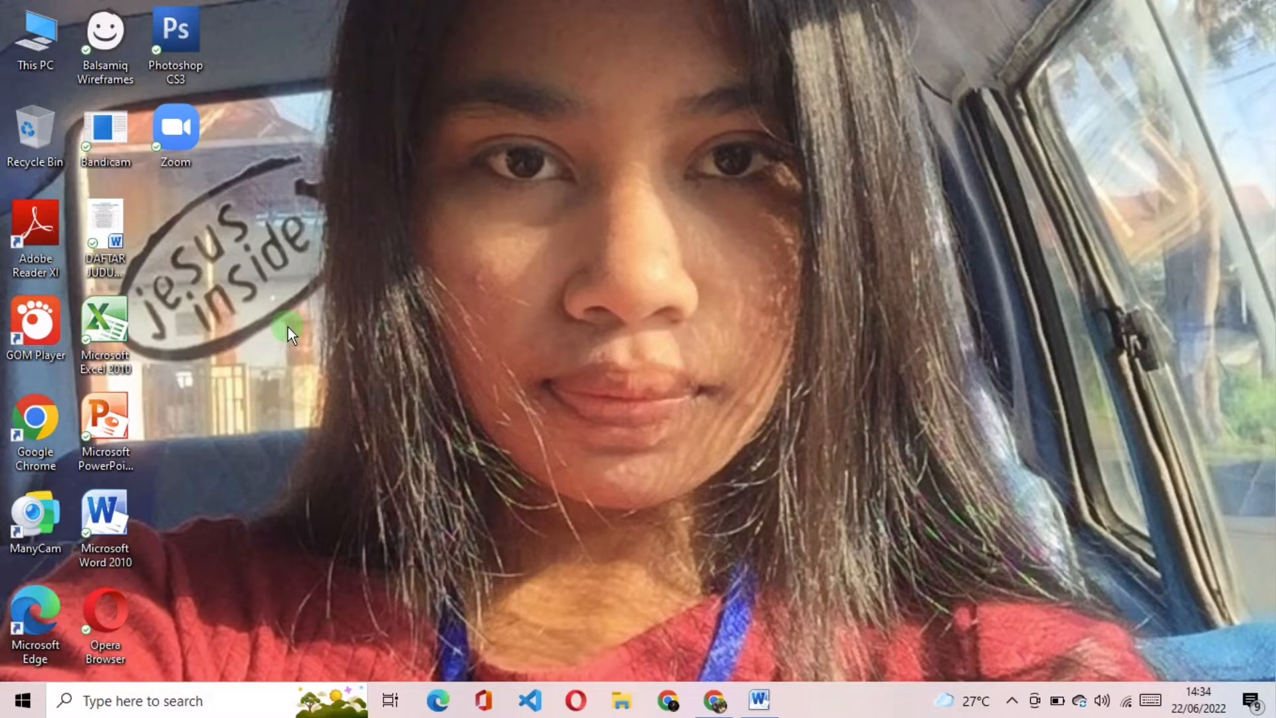
Step: Switch to the open Word report and go to the hardware specification table under Analisis Kebutuhan
{"action": "left_click", "coordinate": [759, 699]}
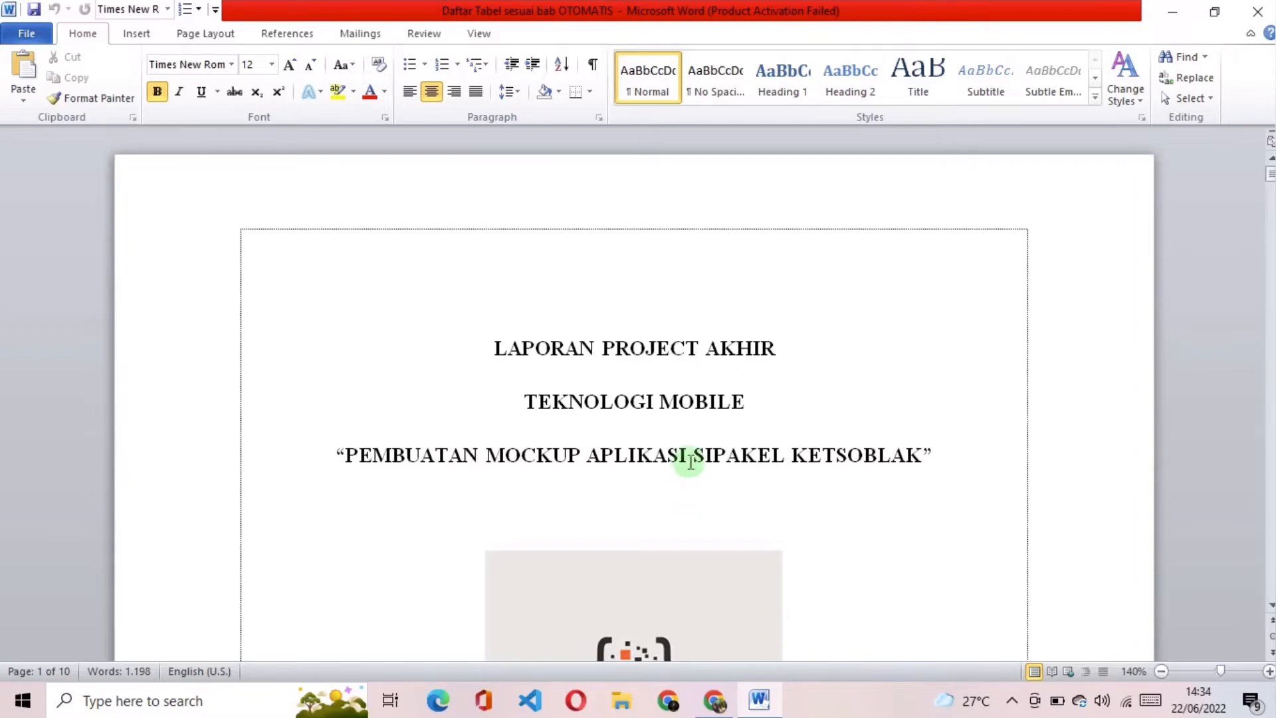
{"action": "scroll", "coordinate": [692, 456], "scroll_direction": "down", "scroll_amount": 20}
{"action": "scroll", "coordinate": [709, 446], "scroll_direction": "down", "scroll_amount": 10}
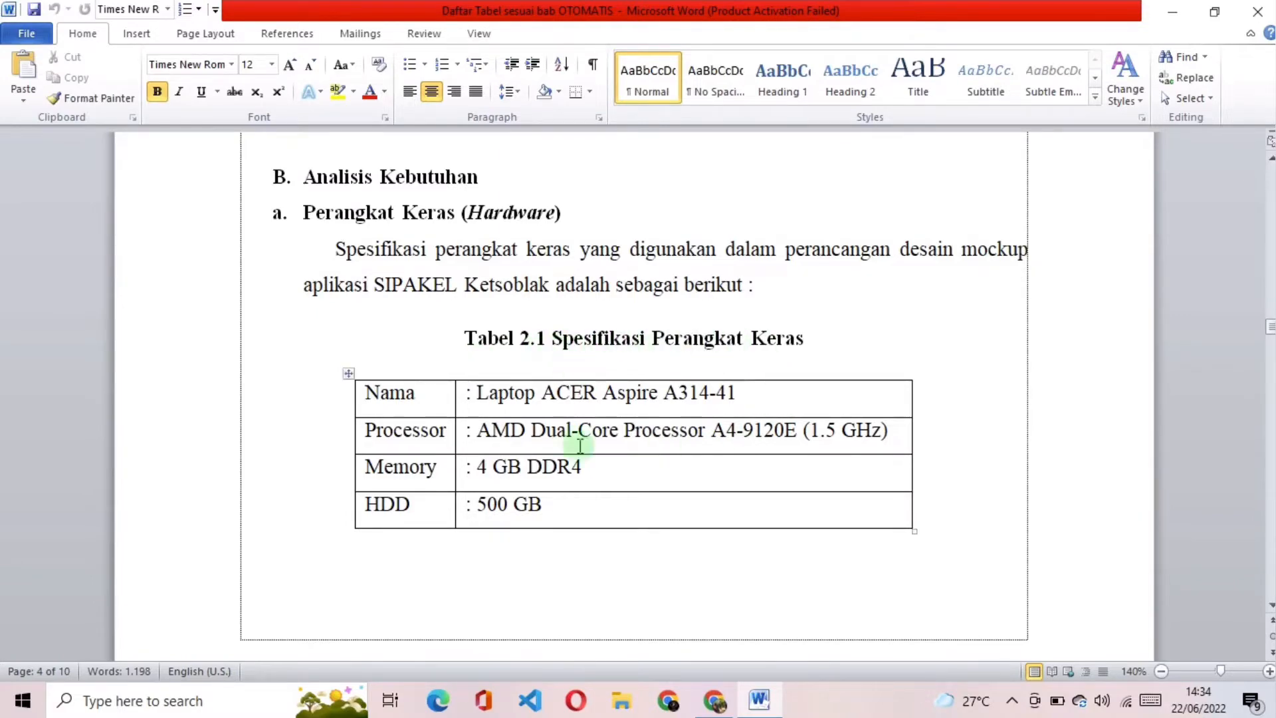
{"action": "scroll", "coordinate": [649, 442], "scroll_direction": "up", "scroll_amount": 10}
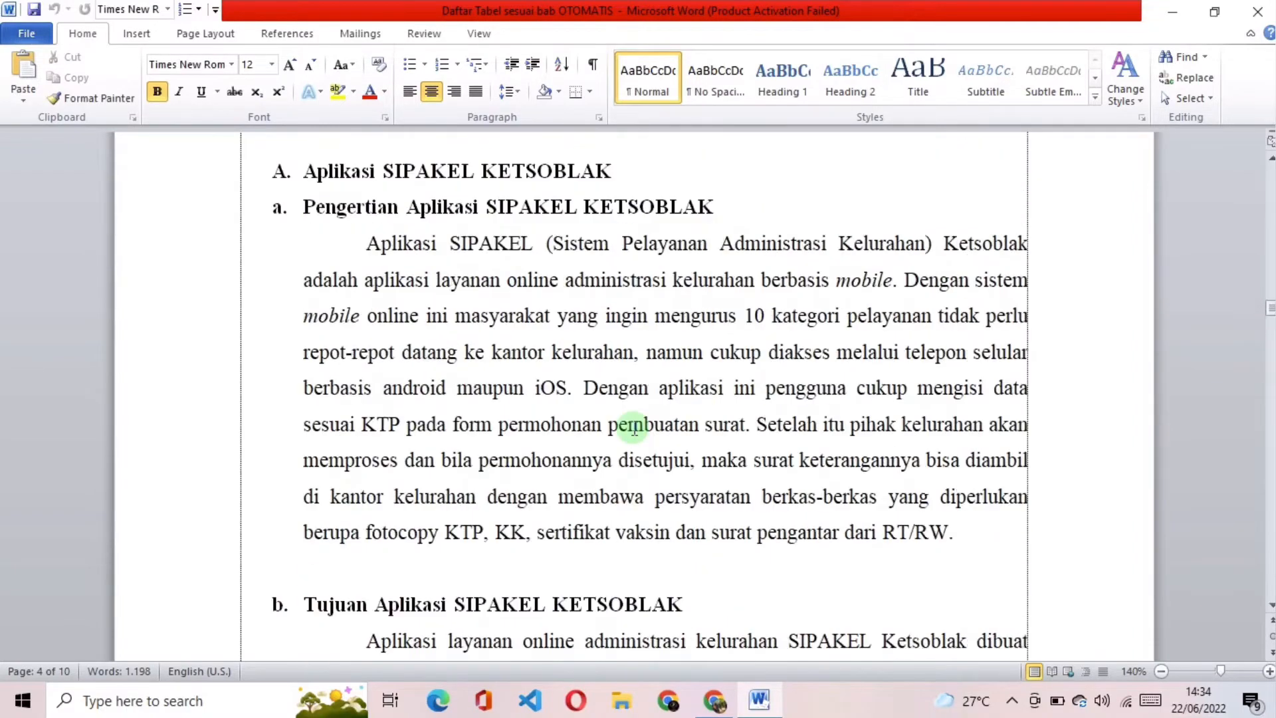
{"action": "left_click", "coordinate": [697, 251]}
{"action": "scroll", "coordinate": [705, 303], "scroll_direction": "down", "scroll_amount": 12}
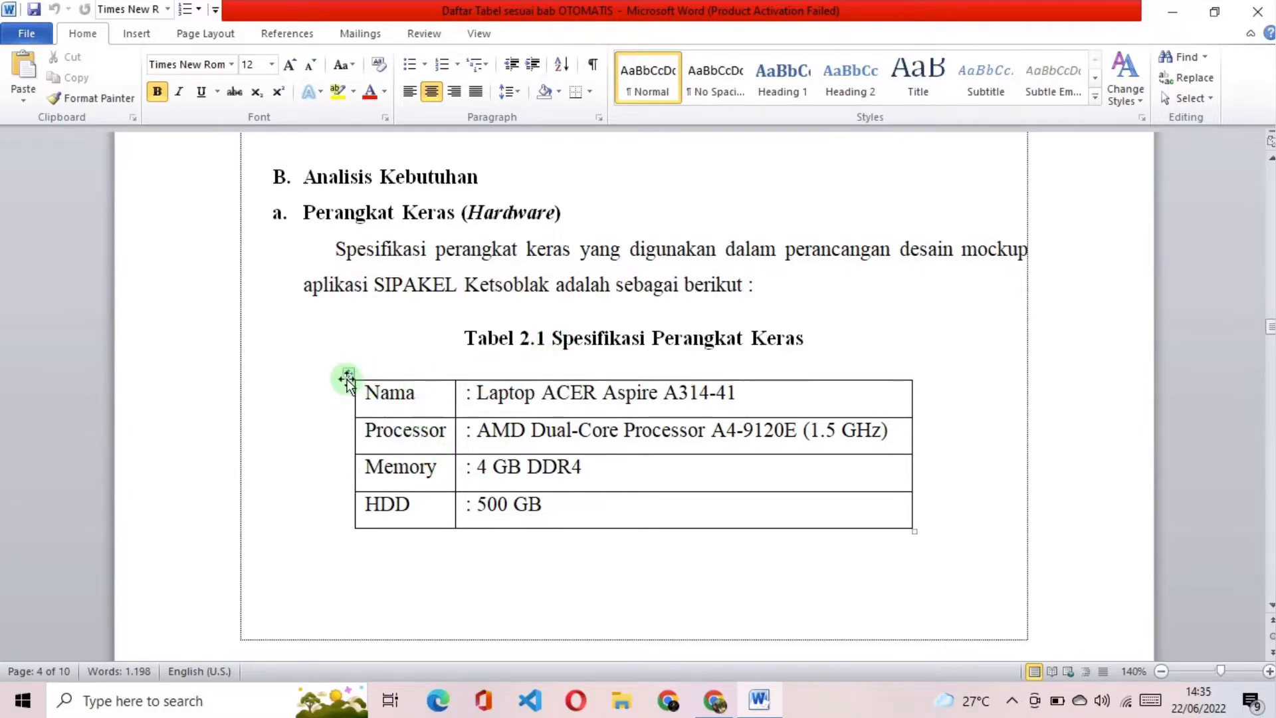
Step: Start a caption for the whole hardware specification table and create the new caption label "Tabel 2."
{"action": "left_click", "coordinate": [347, 372]}
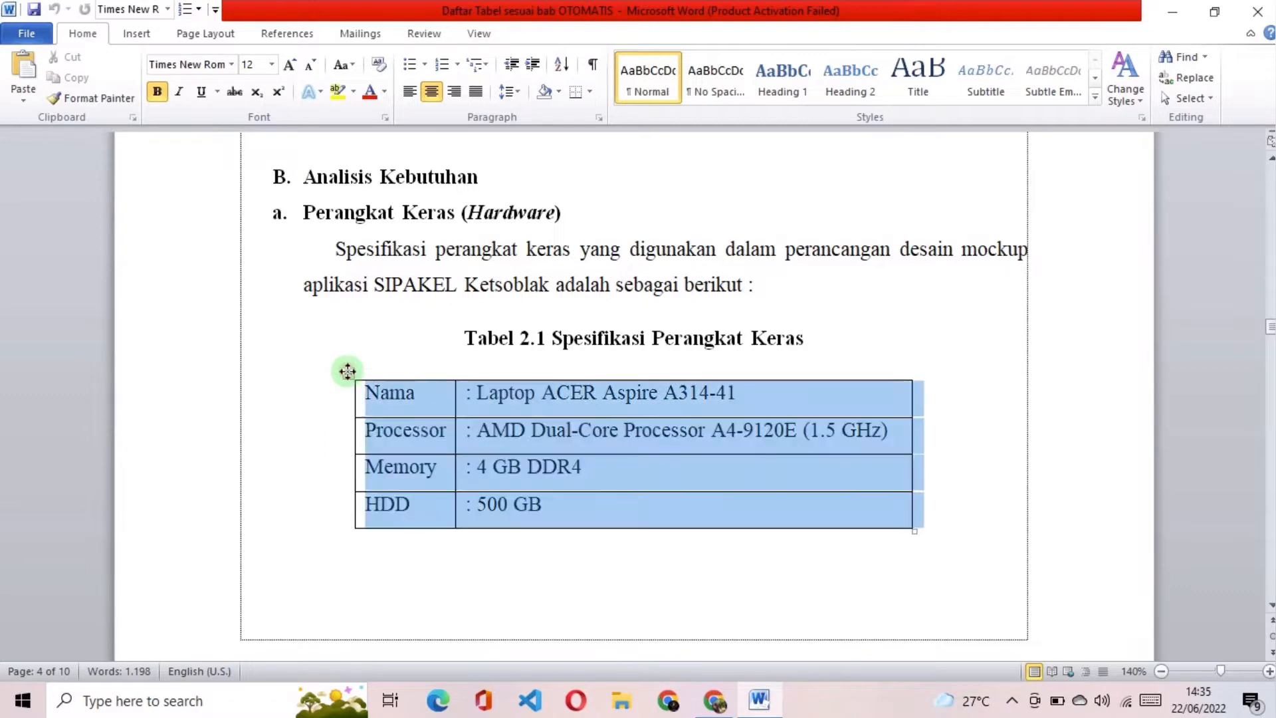
{"action": "right_click", "coordinate": [537, 431]}
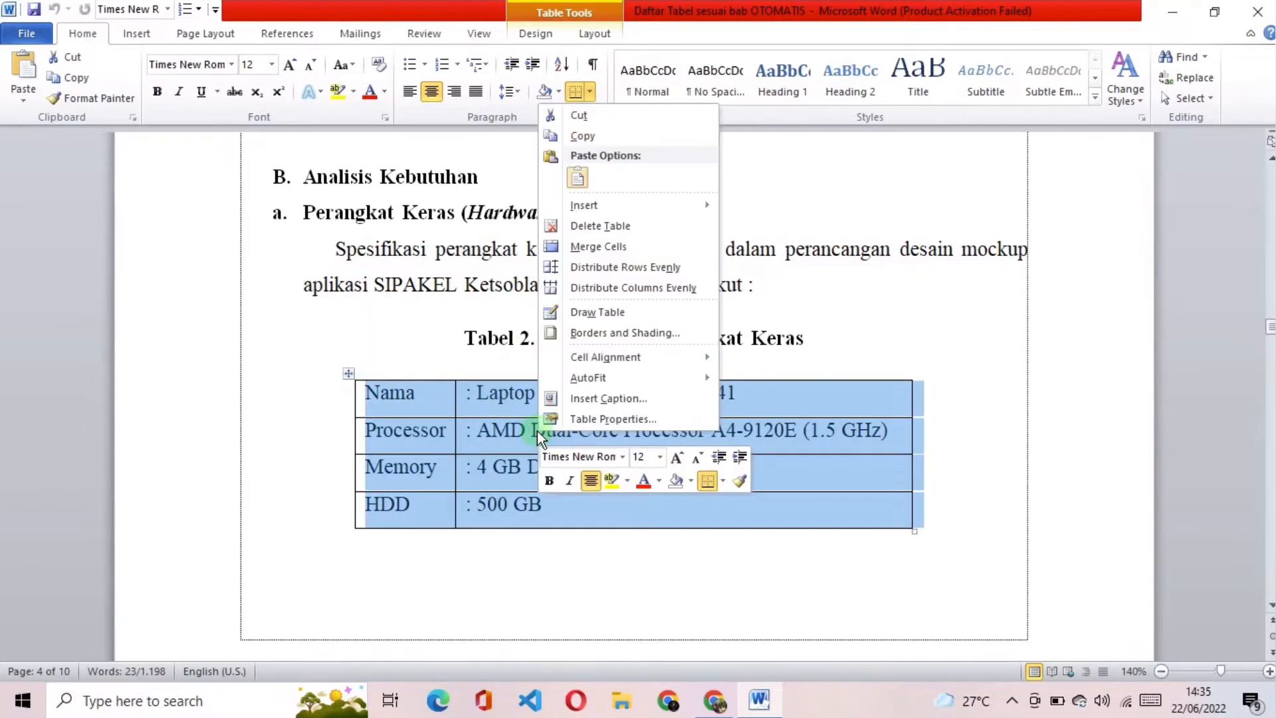
{"action": "left_click", "coordinate": [586, 398]}
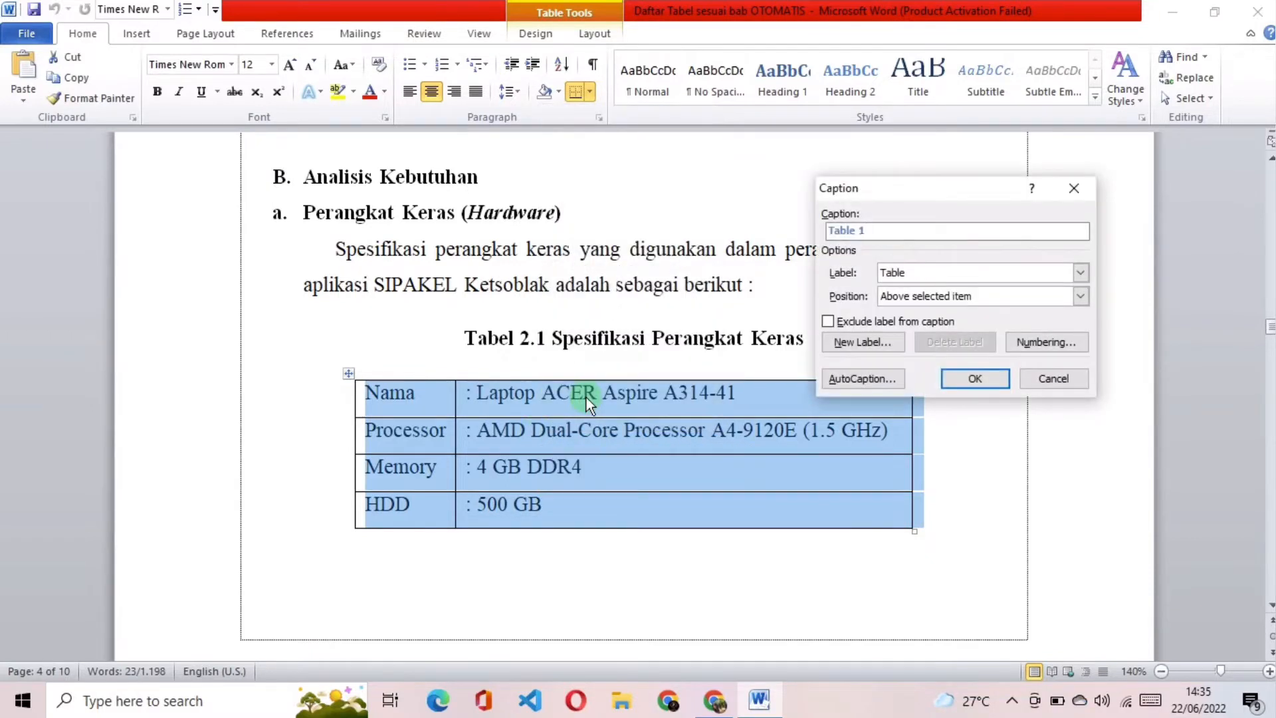
{"action": "left_click", "coordinate": [915, 271]}
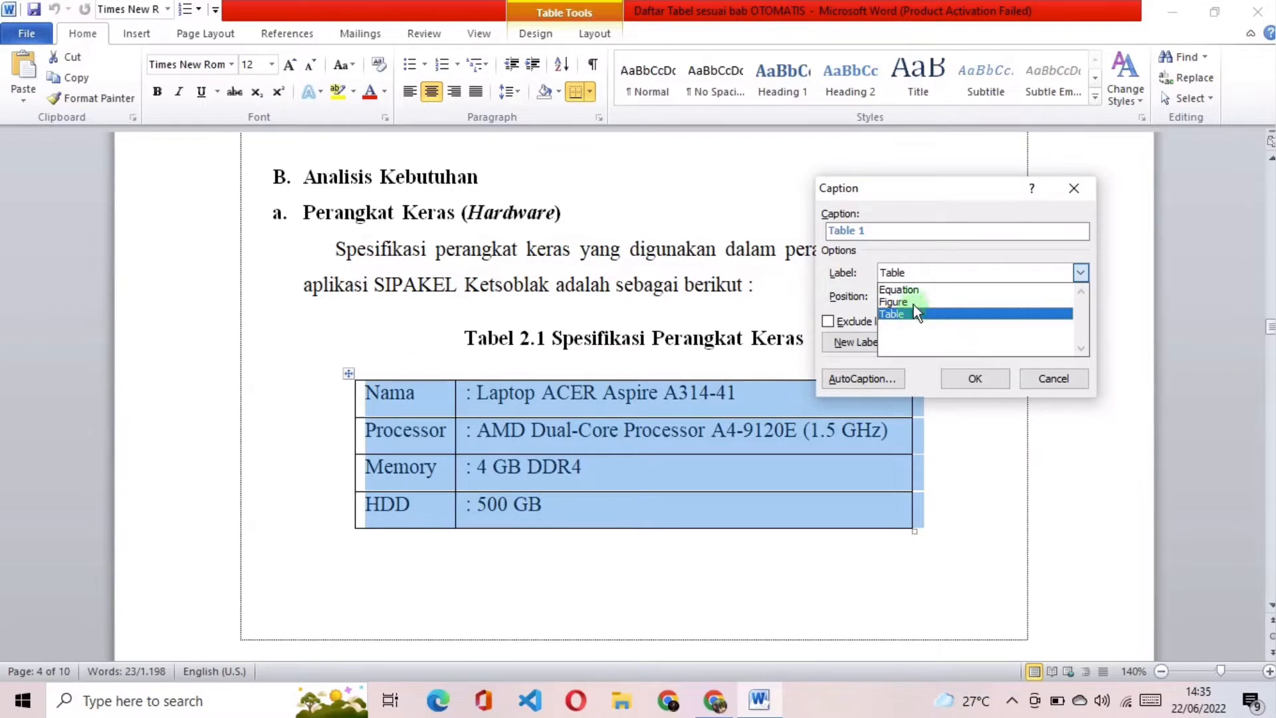
{"action": "left_click", "coordinate": [919, 269]}
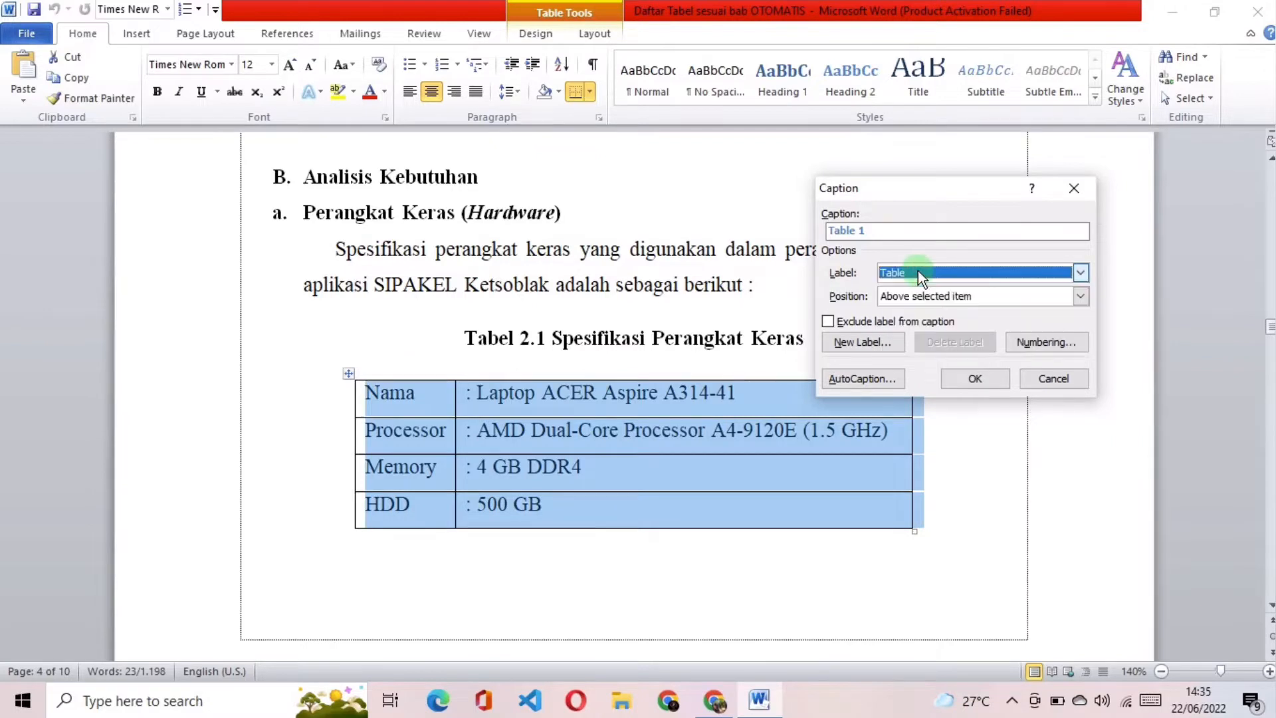
{"action": "left_click", "coordinate": [888, 341]}
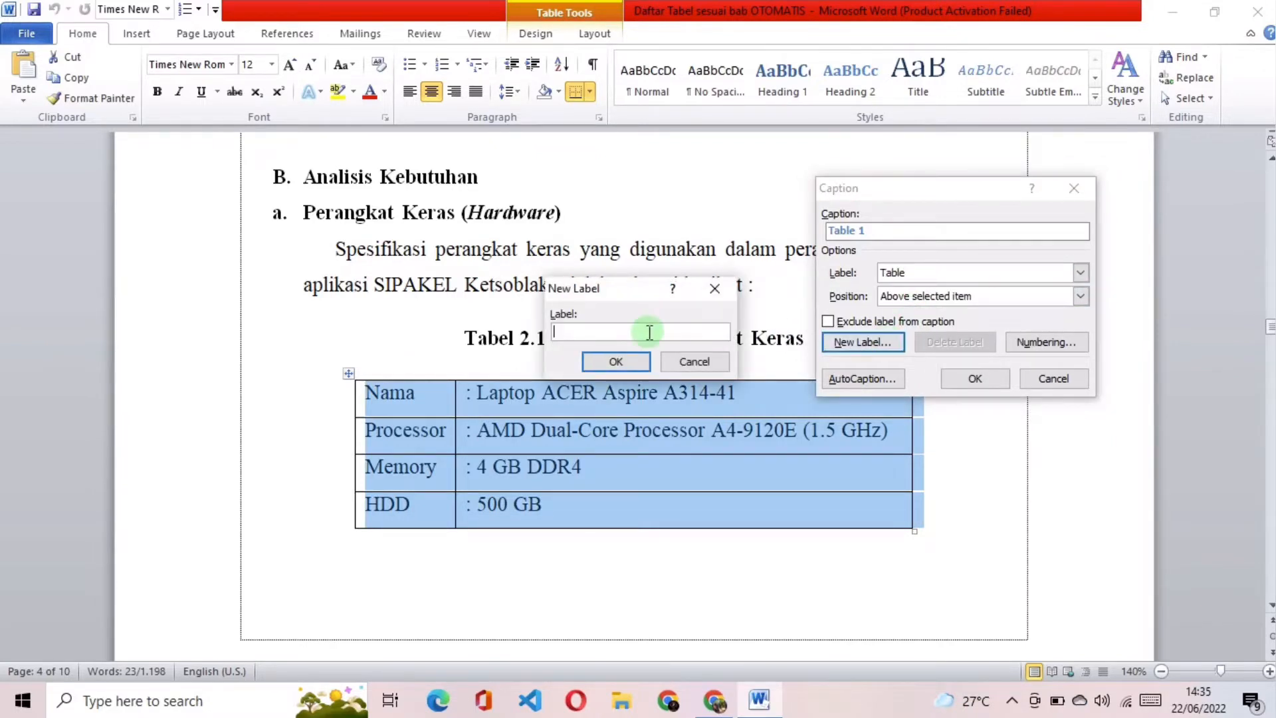
{"action": "type", "text": "Tabel 2."}
{"action": "left_click", "coordinate": [637, 370]}
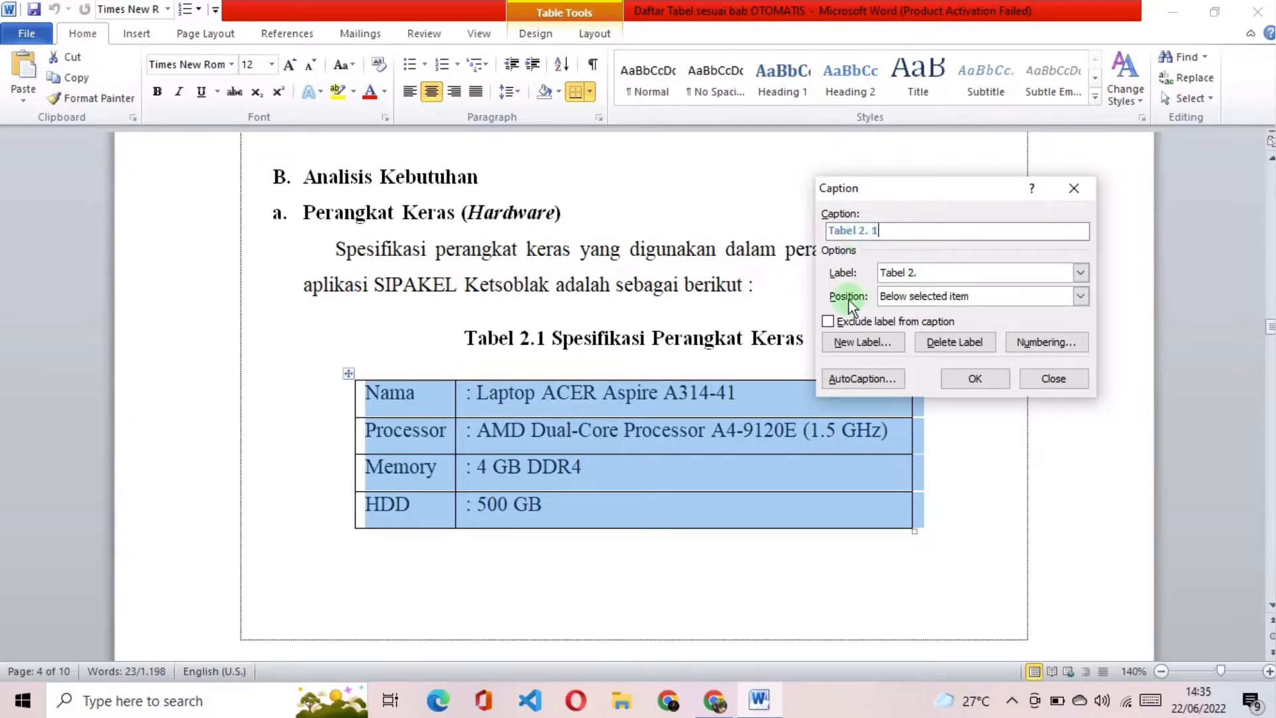
Step: Place the caption above the selected hardware table and insert it
{"action": "left_click", "coordinate": [1079, 297]}
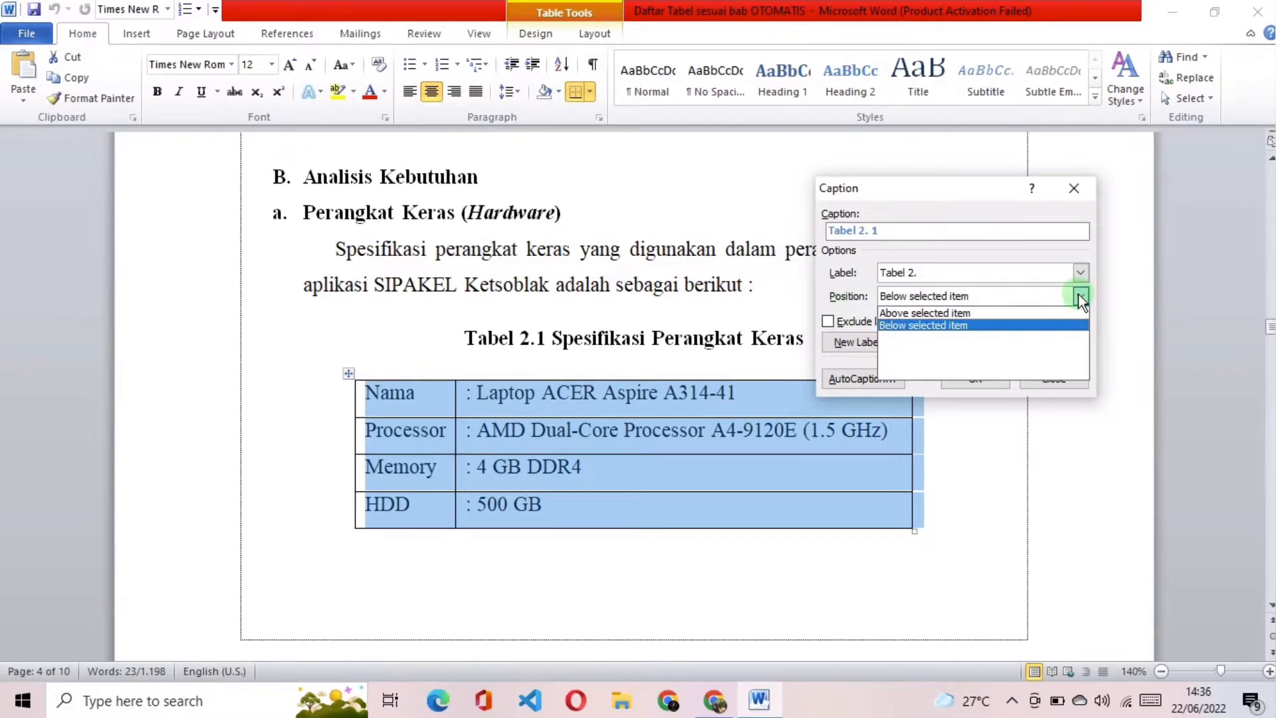
{"action": "left_click", "coordinate": [966, 311]}
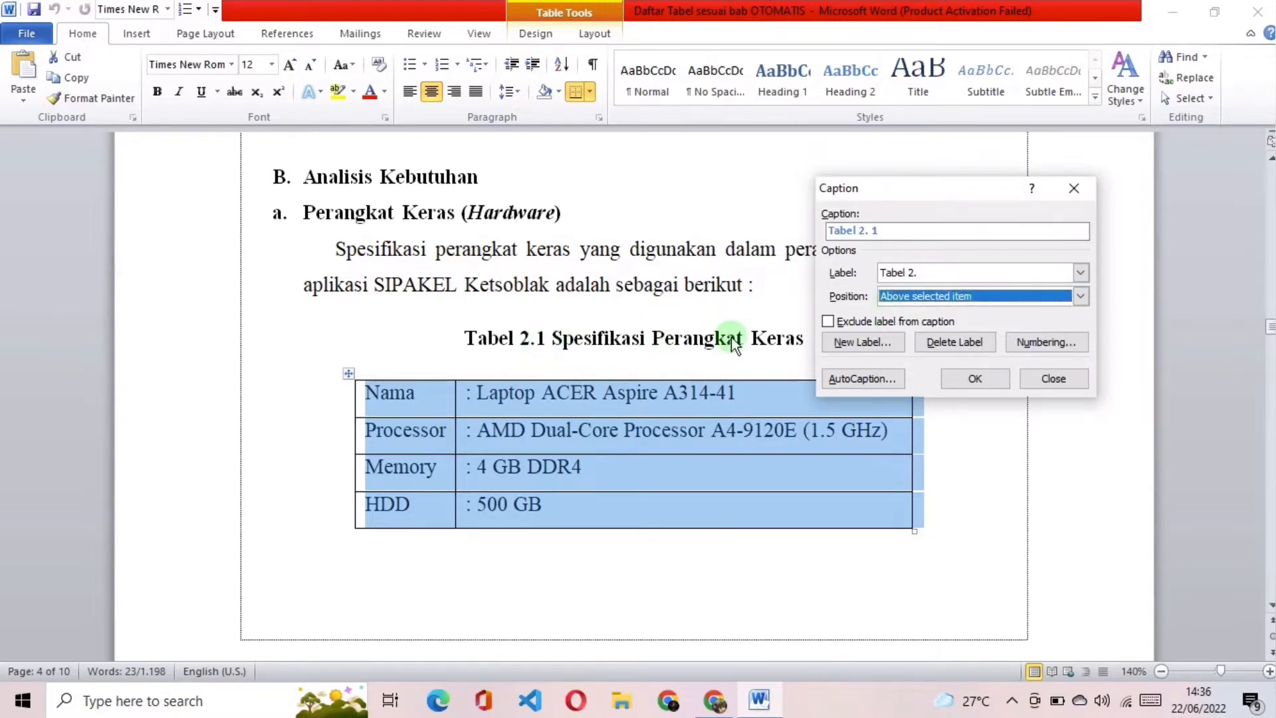
{"action": "left_click", "coordinate": [969, 376]}
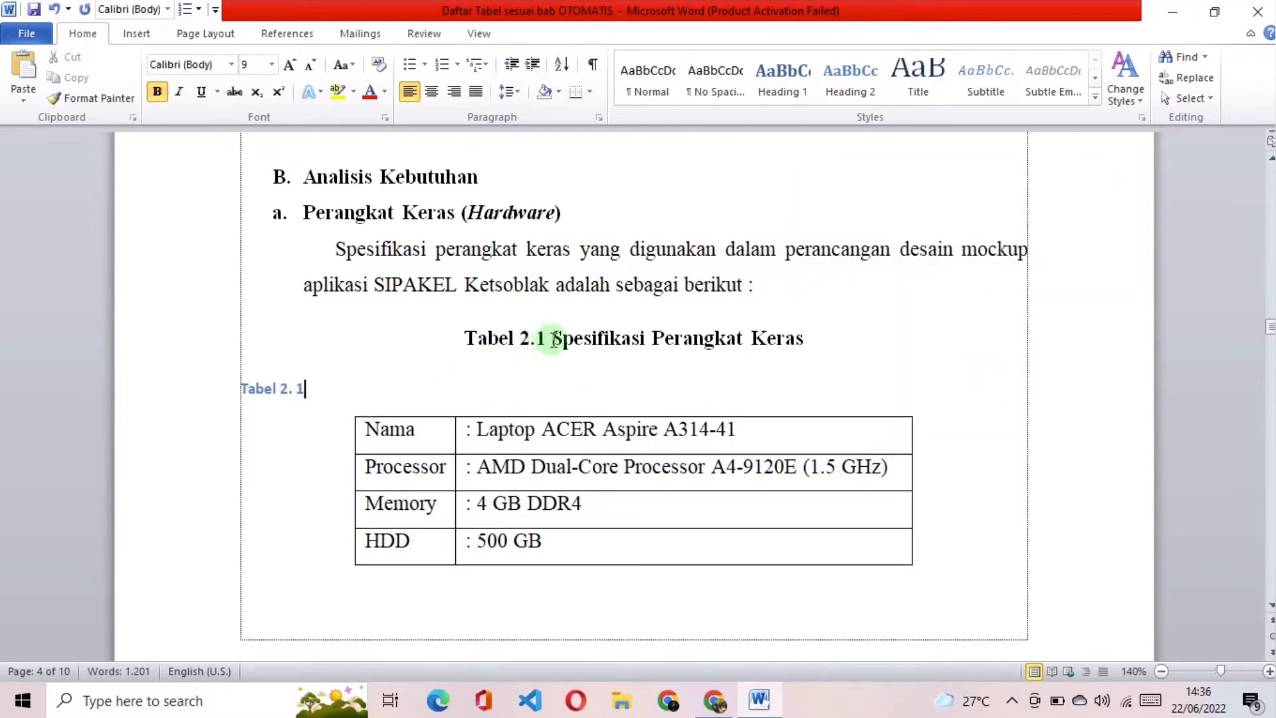
Step: Copy the title "Spesifikasi Perangkat Keras" from the manual caption and paste it after the number in the inserted caption
{"action": "left_click_drag", "start_coordinate": [553, 340], "coordinate": [801, 338]}
{"action": "right_click", "coordinate": [720, 344]}
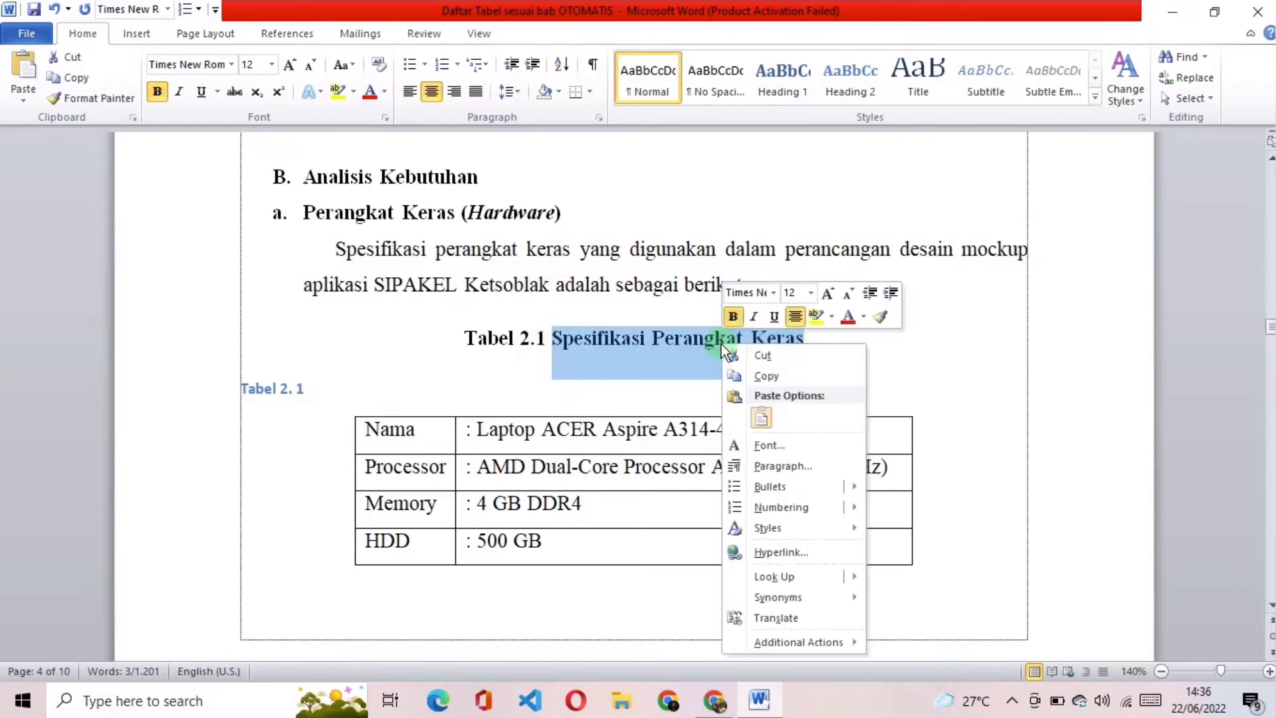
{"action": "left_click", "coordinate": [751, 374]}
{"action": "left_click", "coordinate": [342, 394]}
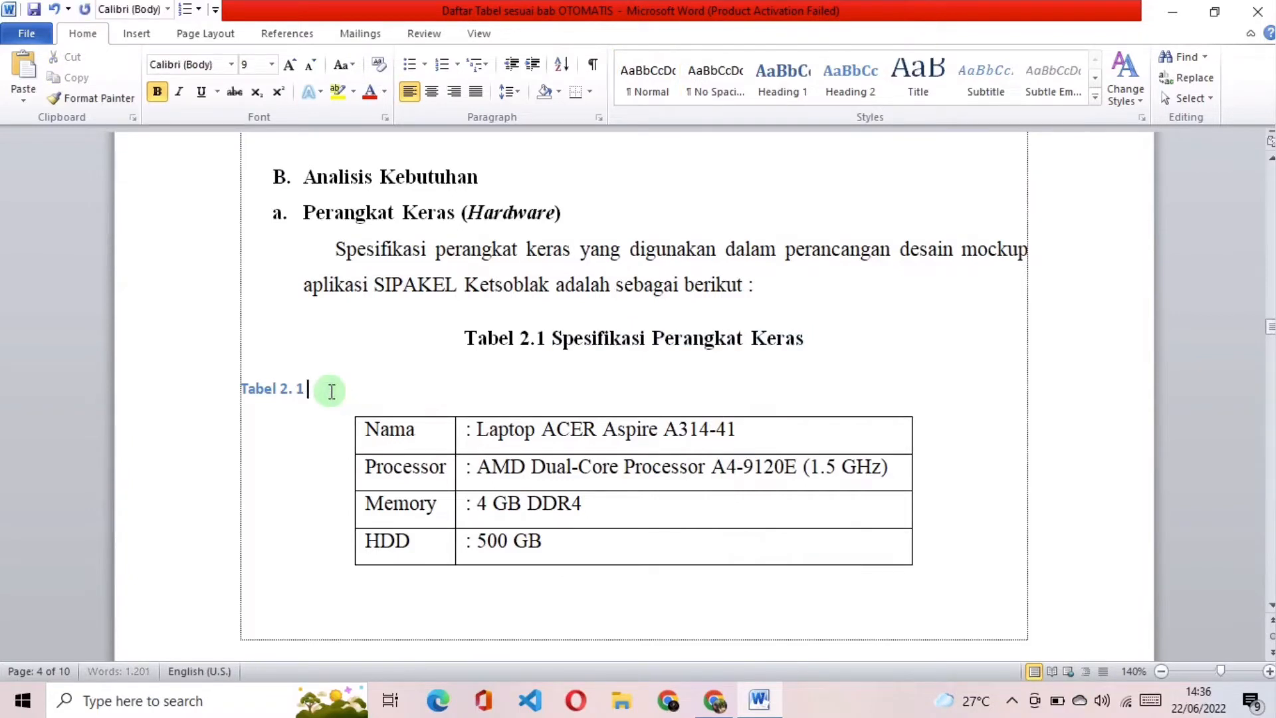
{"action": "right_click", "coordinate": [329, 391]}
{"action": "left_click", "coordinate": [425, 153]}
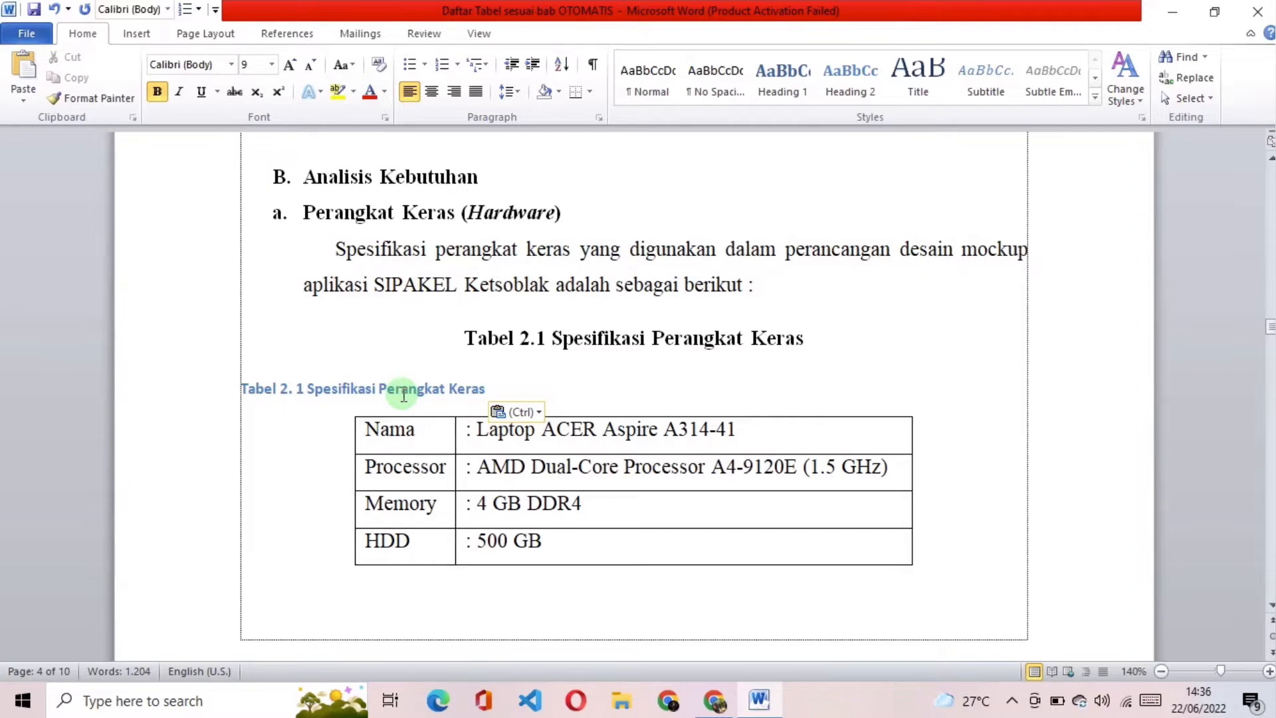
Step: Copy the manual caption's formatting onto the new hardware table caption with Format Painter
{"action": "left_click_drag", "start_coordinate": [463, 335], "coordinate": [769, 336]}
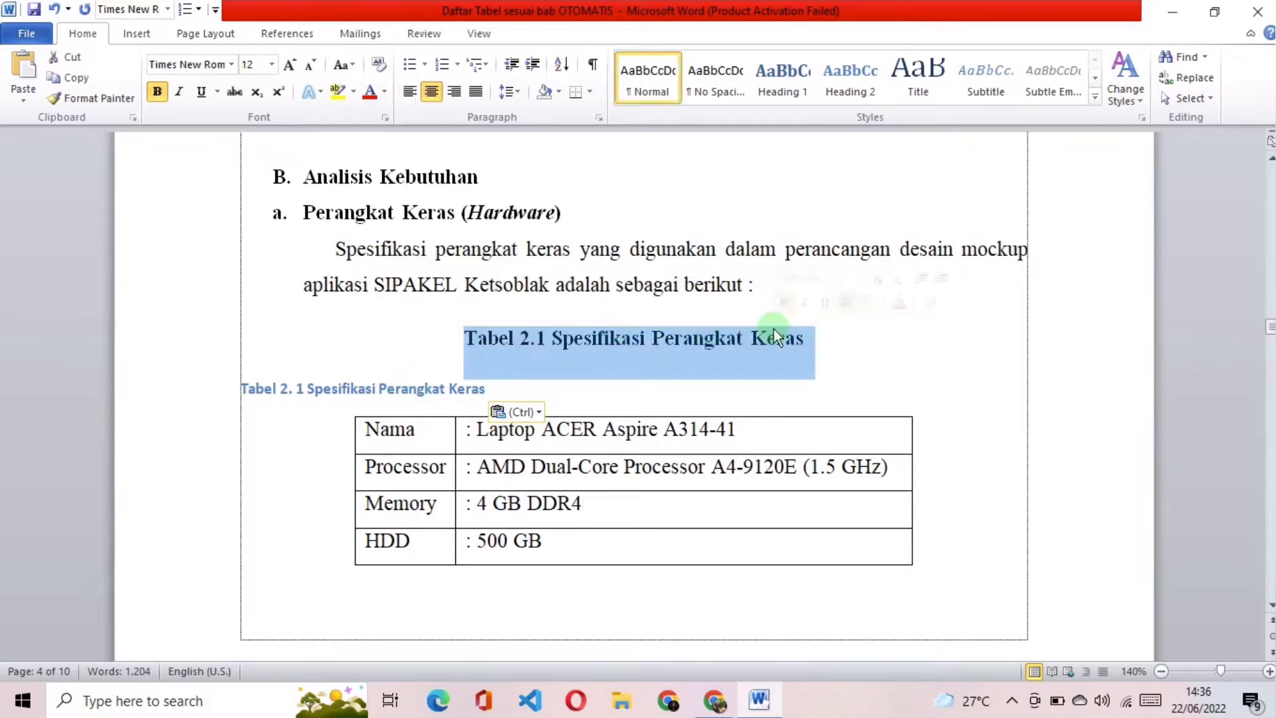
{"action": "left_click", "coordinate": [92, 98]}
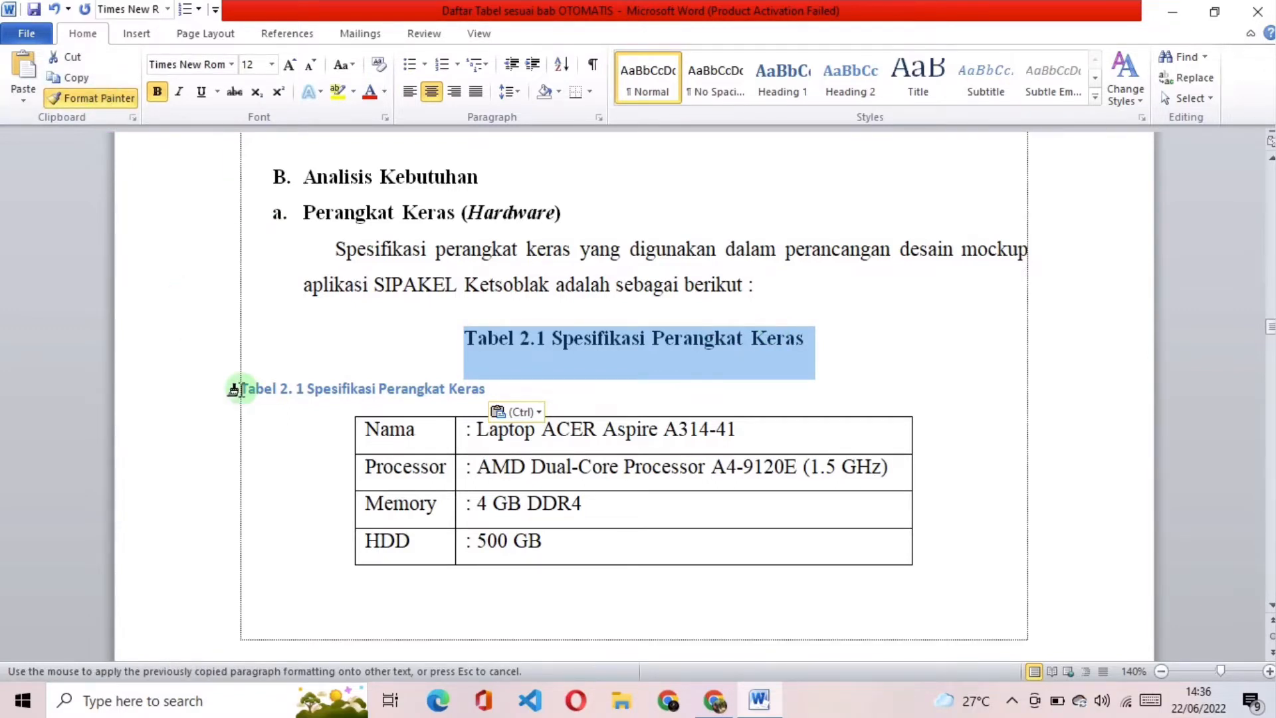
{"action": "mouse_move", "coordinate": [234, 389]}
{"action": "left_mouse_down"}
{"action": "mouse_move", "coordinate": [465, 388]}
{"action": "mouse_move", "coordinate": [455, 394]}
{"action": "left_mouse_up"}
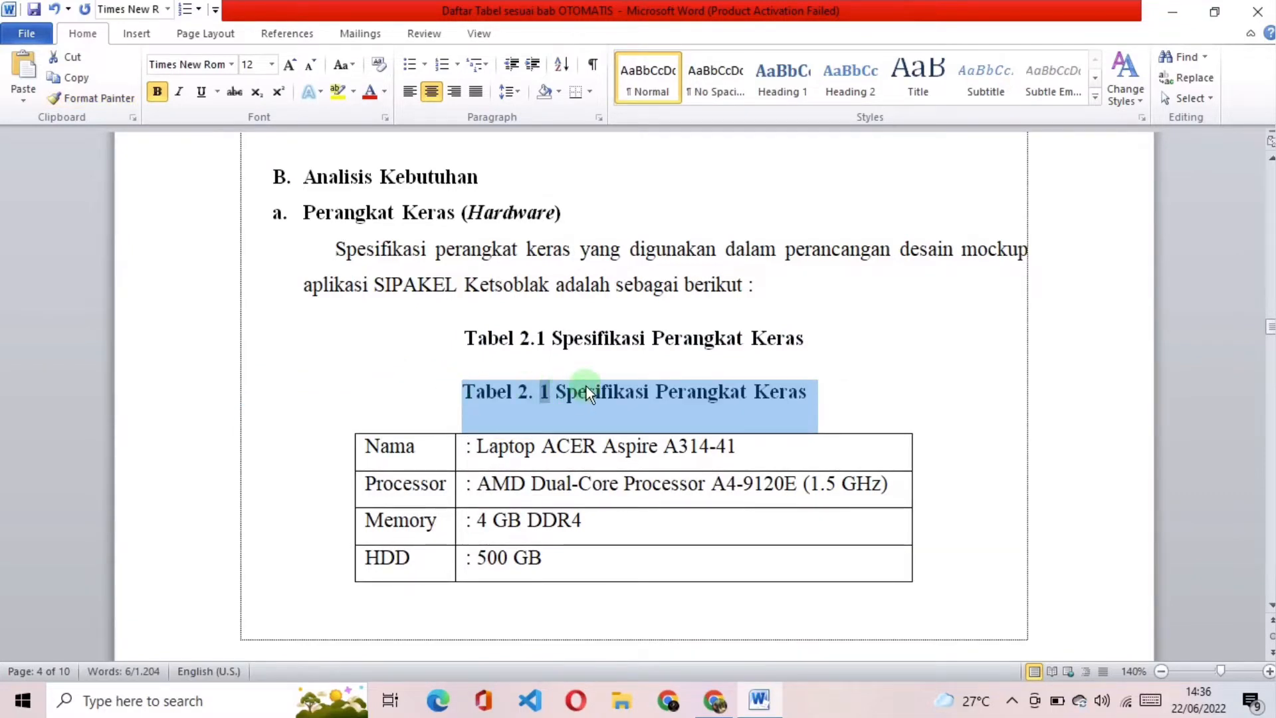
{"action": "left_click", "coordinate": [649, 385]}
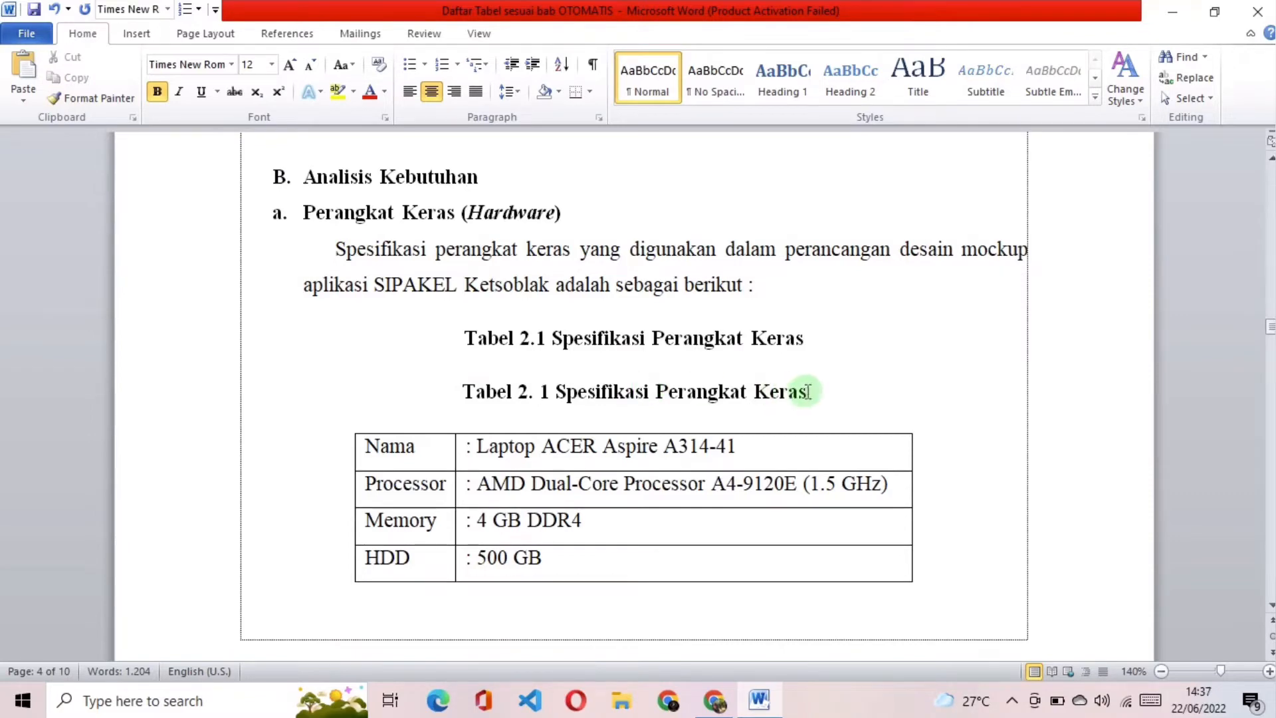
Step: Delete the old manually typed caption line above the new hardware table caption
{"action": "left_click_drag", "start_coordinate": [806, 387], "coordinate": [477, 354]}
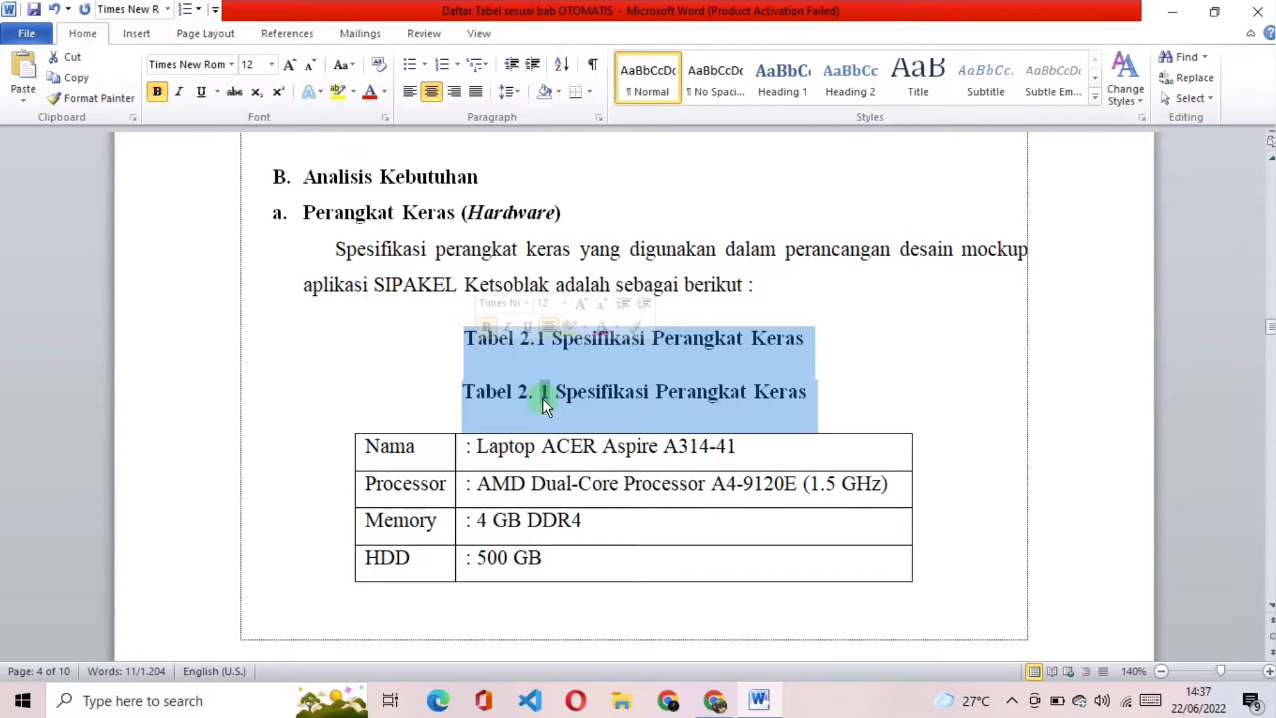
{"action": "left_click", "coordinate": [815, 337]}
{"action": "left_click_drag", "start_coordinate": [846, 334], "coordinate": [480, 359]}
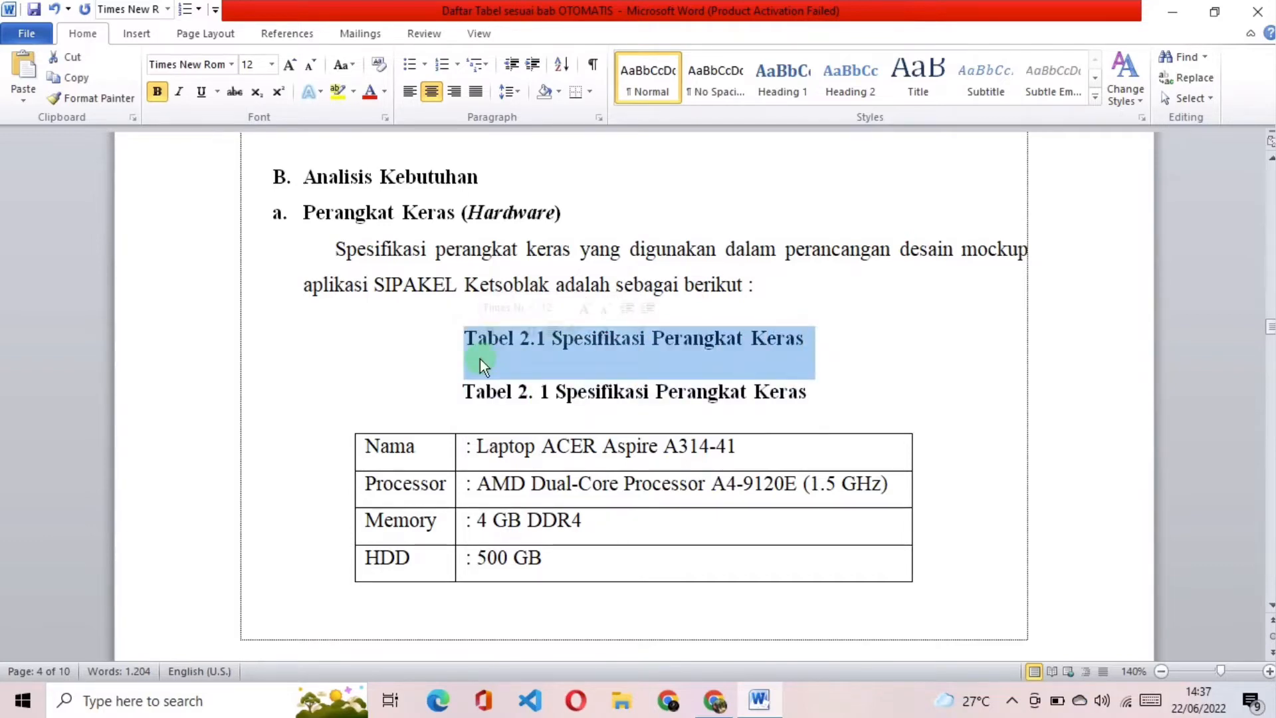
{"action": "key", "text": "Delete"}
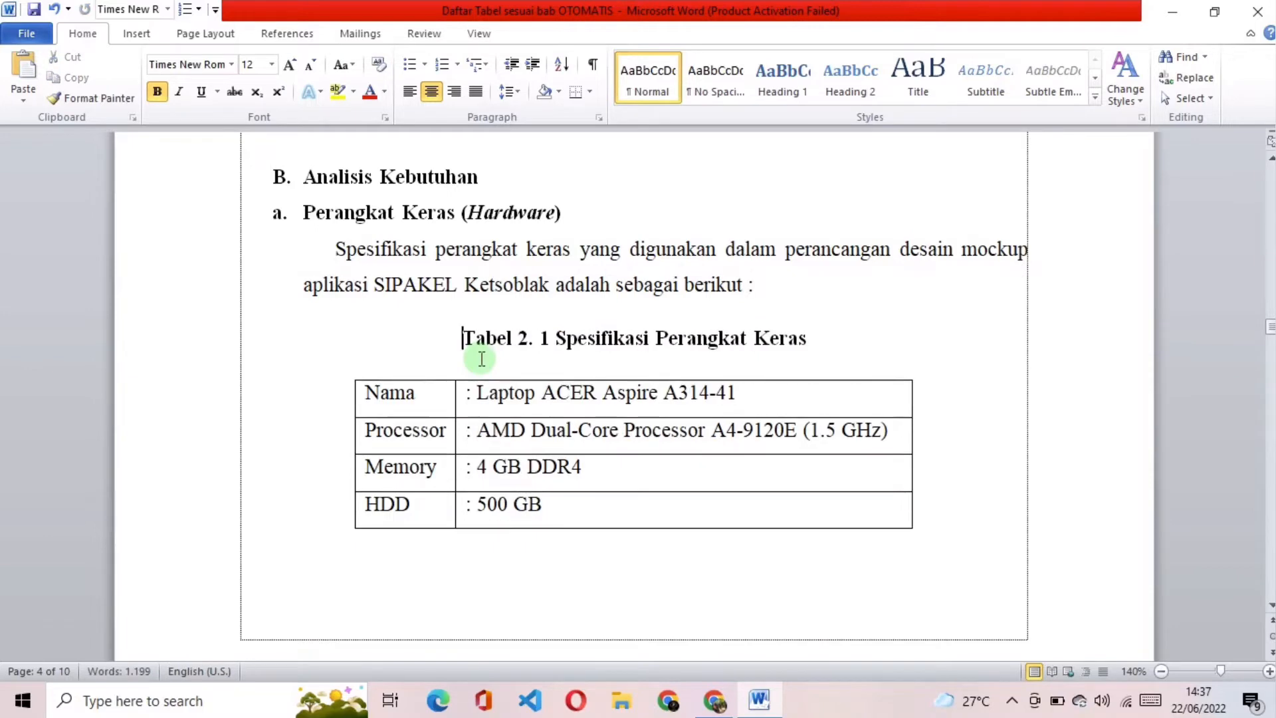
Step: Remove the space inside the hardware caption's number so it reads "Tabel 2.1"
{"action": "left_click", "coordinate": [543, 341]}
{"action": "key", "text": "BackSpace"}
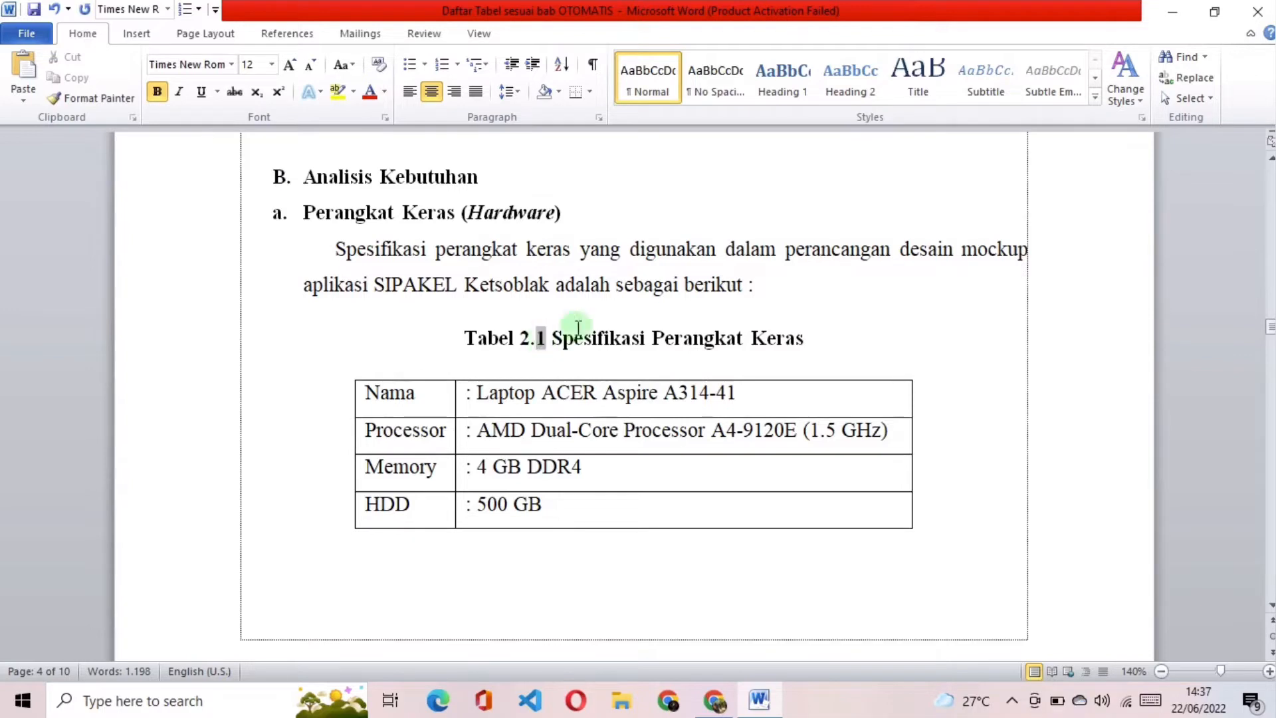
{"action": "left_click", "coordinate": [852, 348]}
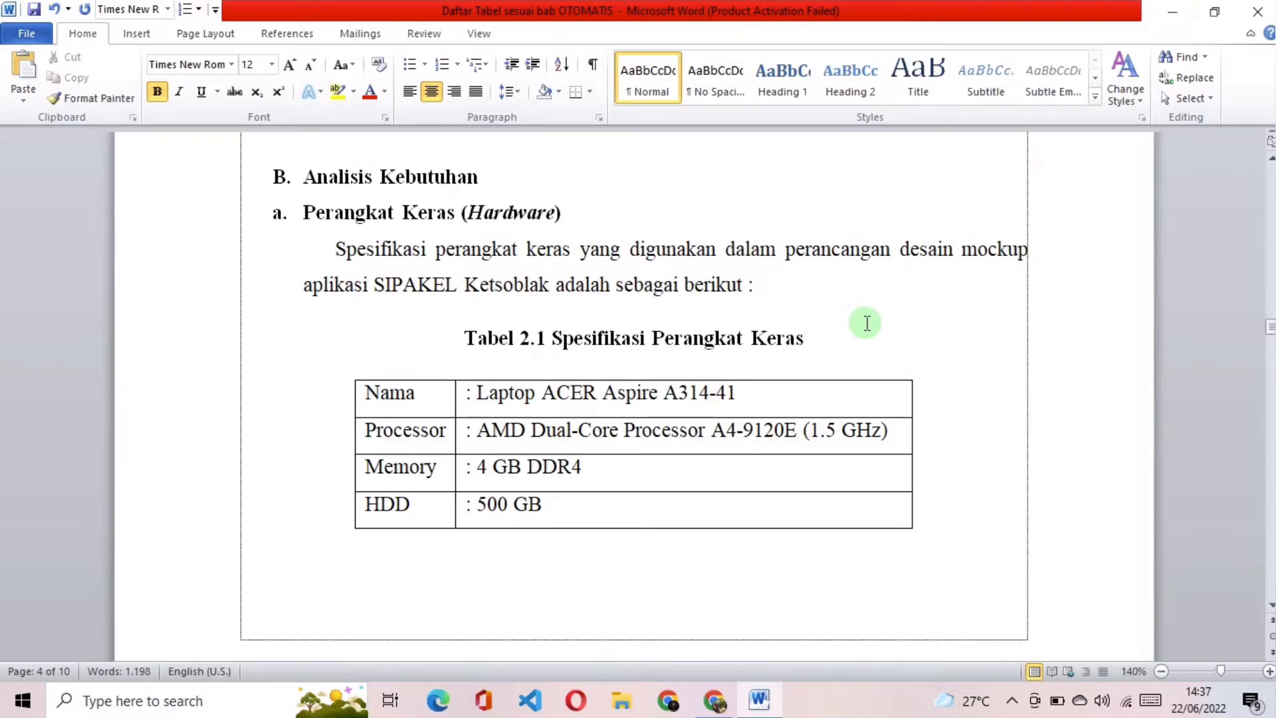
Step: Start a caption for the whole Rincian Kegiatan table in BAB III and create the new caption label "Tabel 3."
{"action": "scroll", "coordinate": [866, 345], "scroll_direction": "down", "scroll_amount": 12}
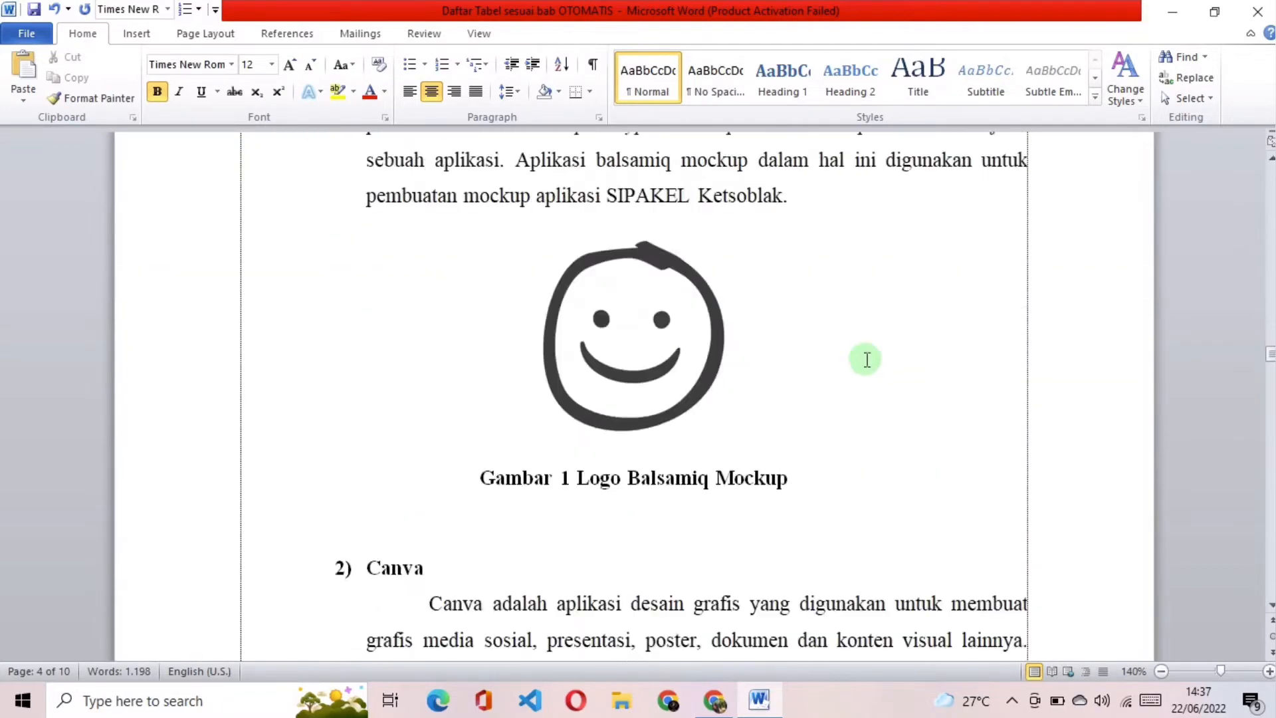
{"action": "scroll", "coordinate": [867, 359], "scroll_direction": "down", "scroll_amount": 15}
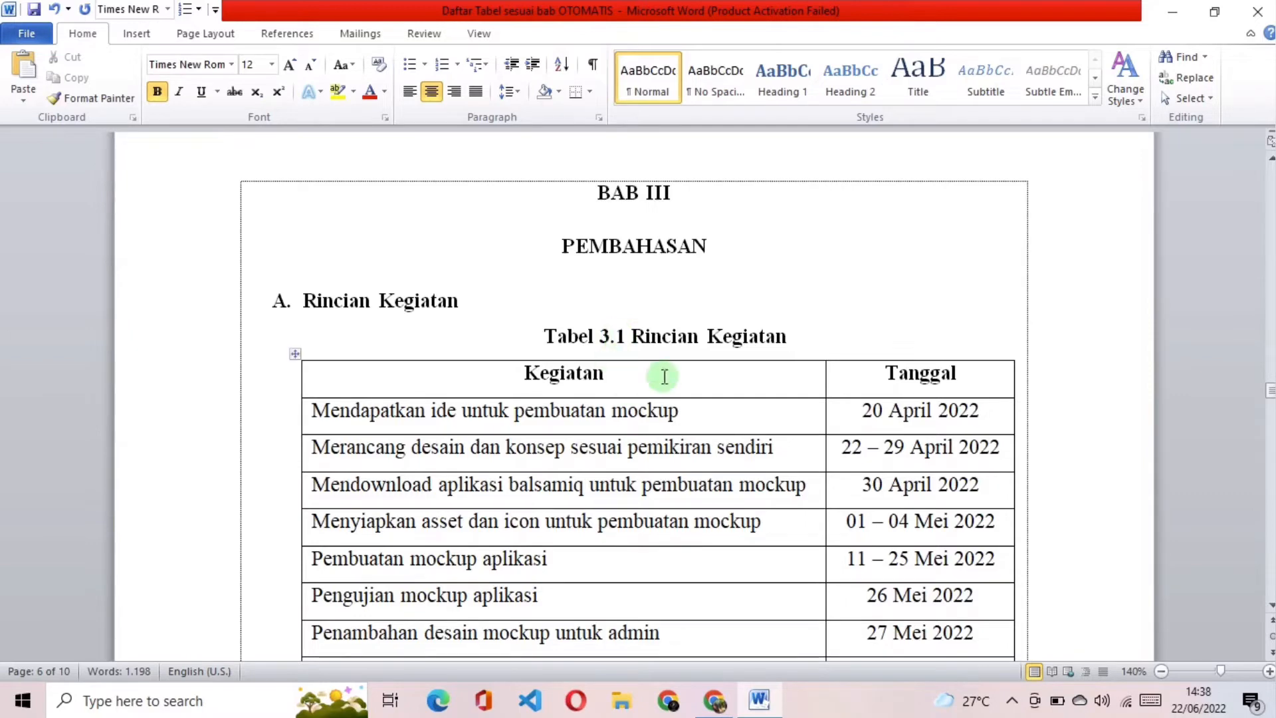
{"action": "left_click", "coordinate": [295, 353]}
{"action": "right_click", "coordinate": [438, 375]}
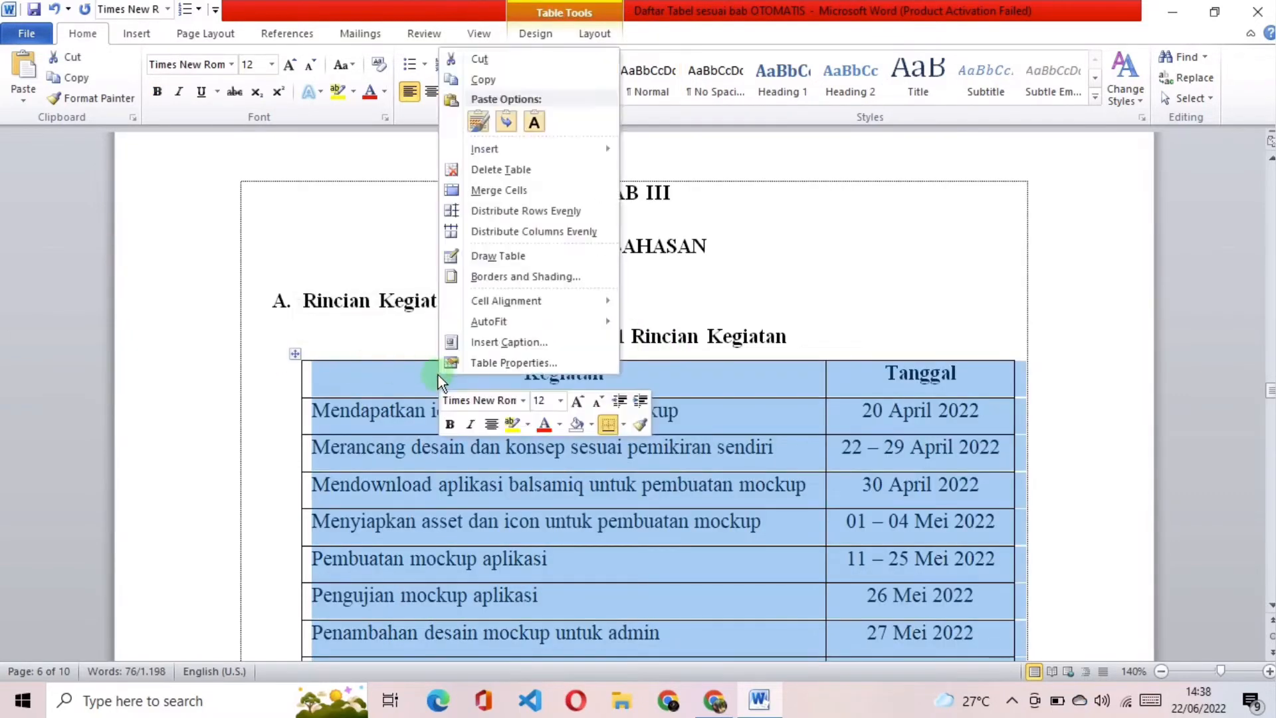
{"action": "left_click", "coordinate": [535, 343]}
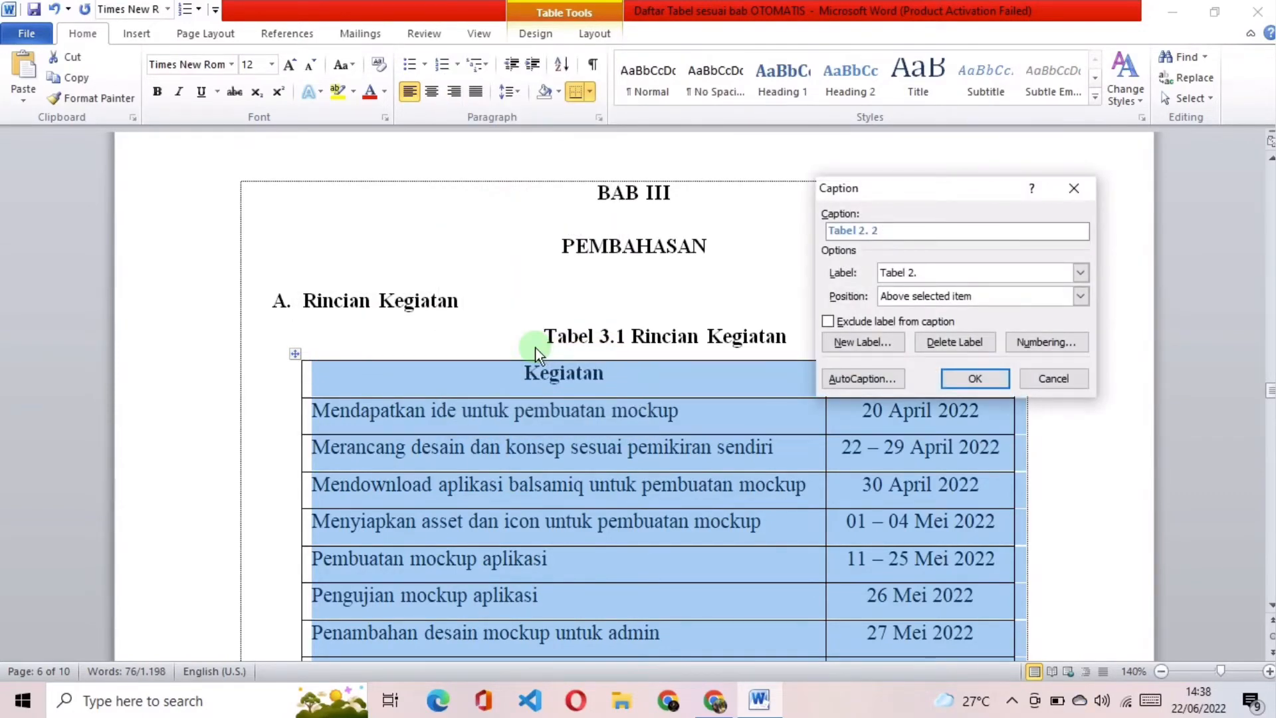
{"action": "left_click", "coordinate": [923, 274]}
{"action": "left_click", "coordinate": [882, 337]}
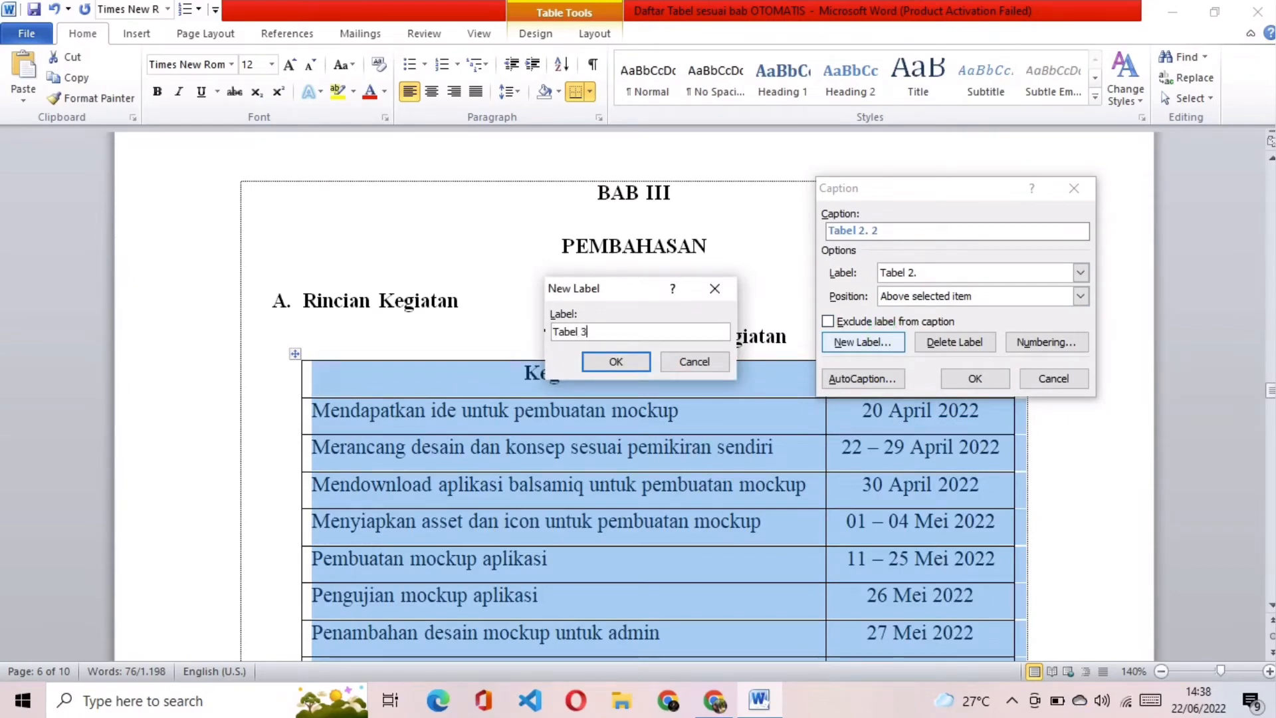
{"action": "left_click", "coordinate": [616, 362]}
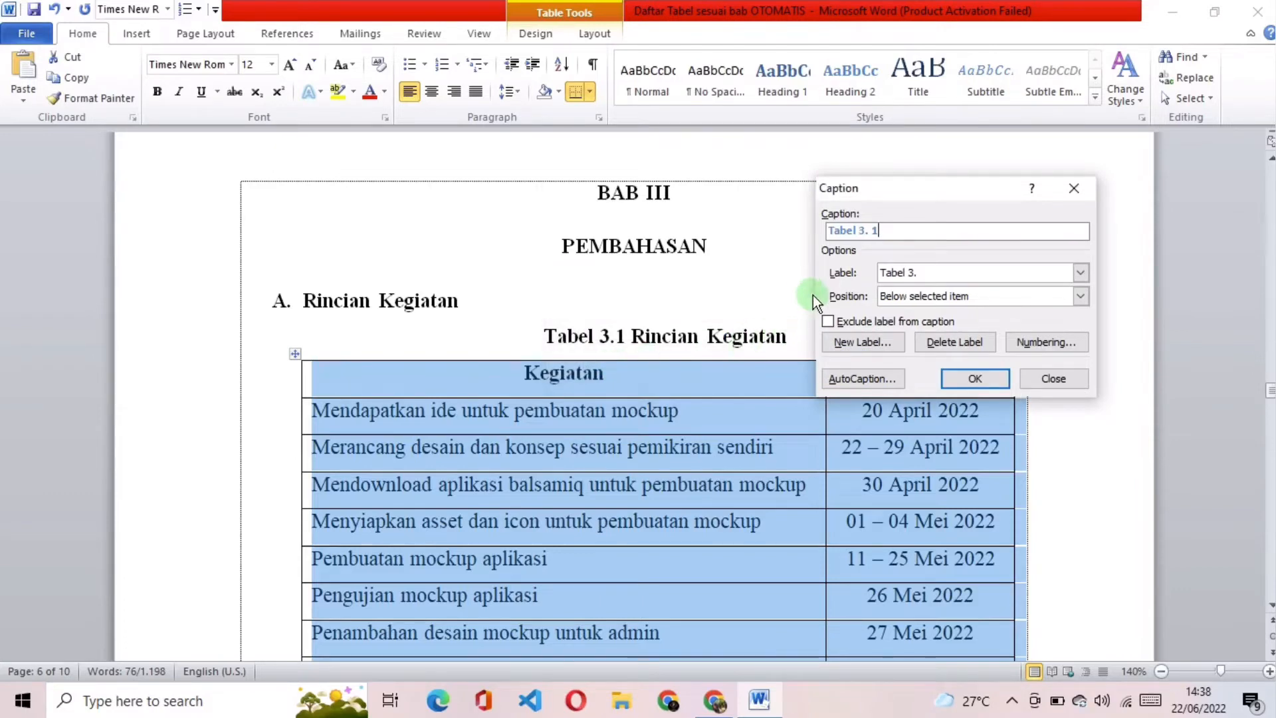
Step: Place the caption above the selected Rincian Kegiatan table and insert it
{"action": "left_click", "coordinate": [894, 297]}
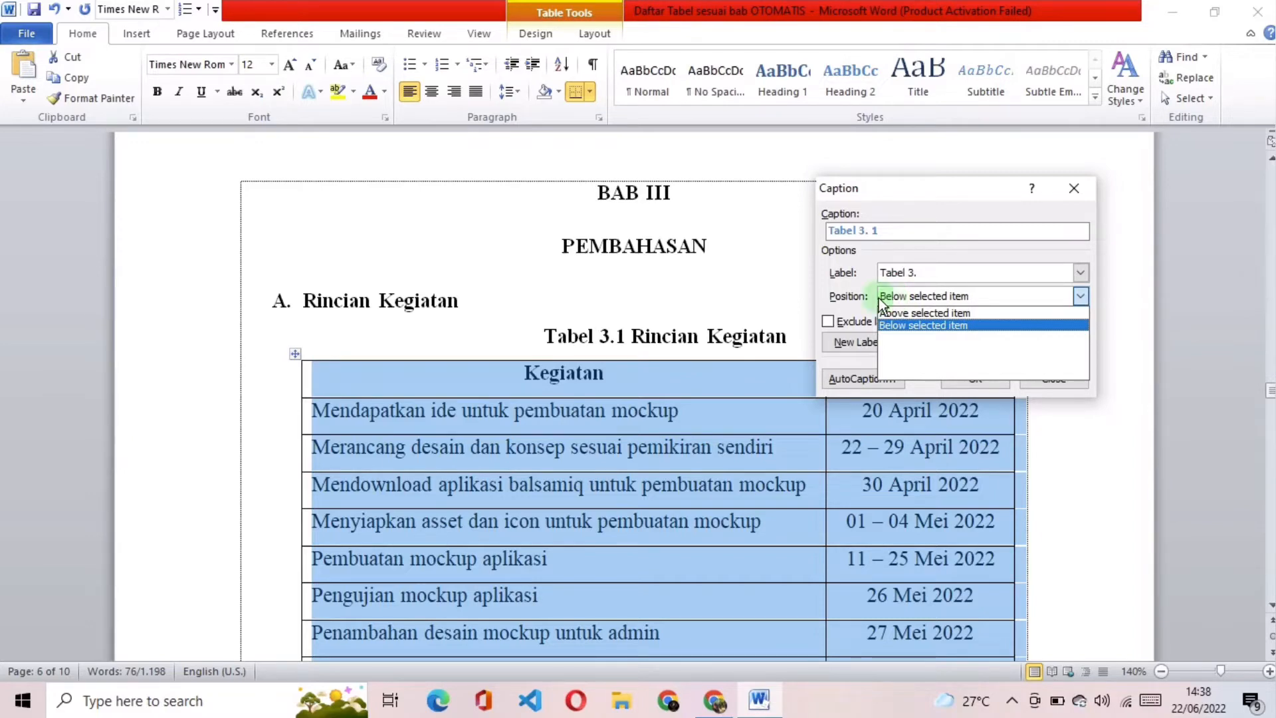
{"action": "left_click", "coordinate": [907, 314]}
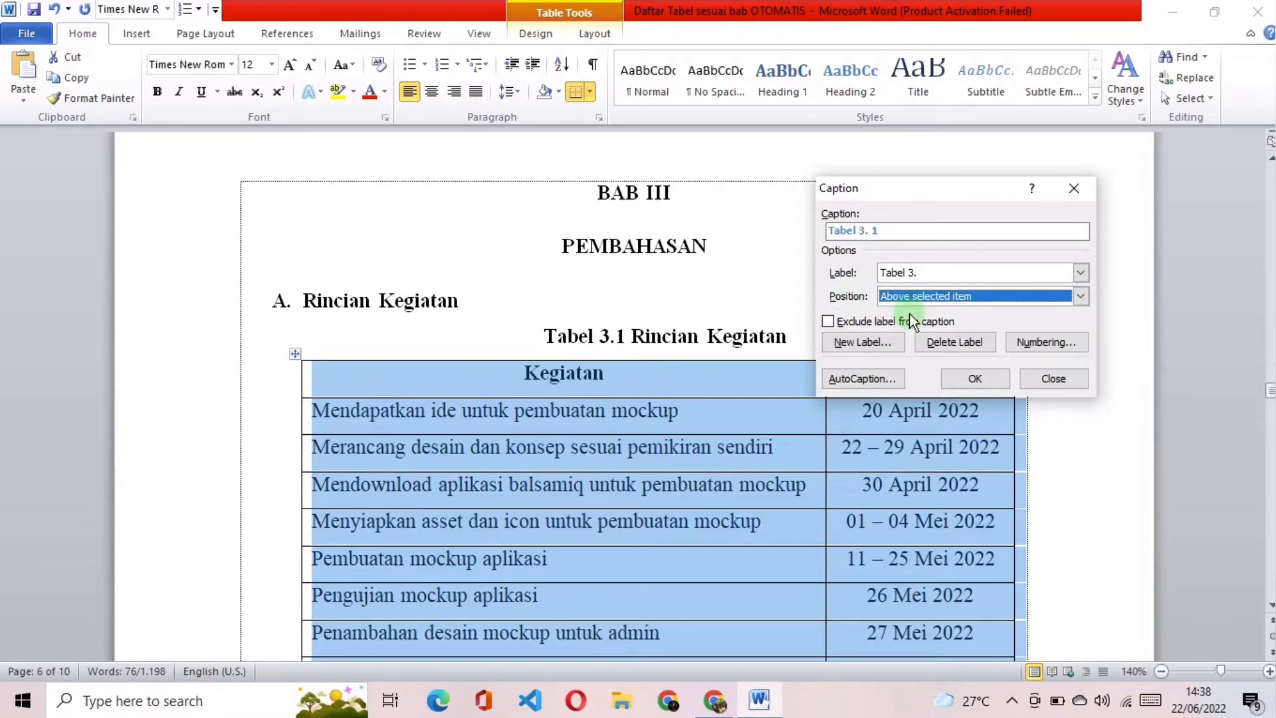
{"action": "left_click", "coordinate": [972, 377]}
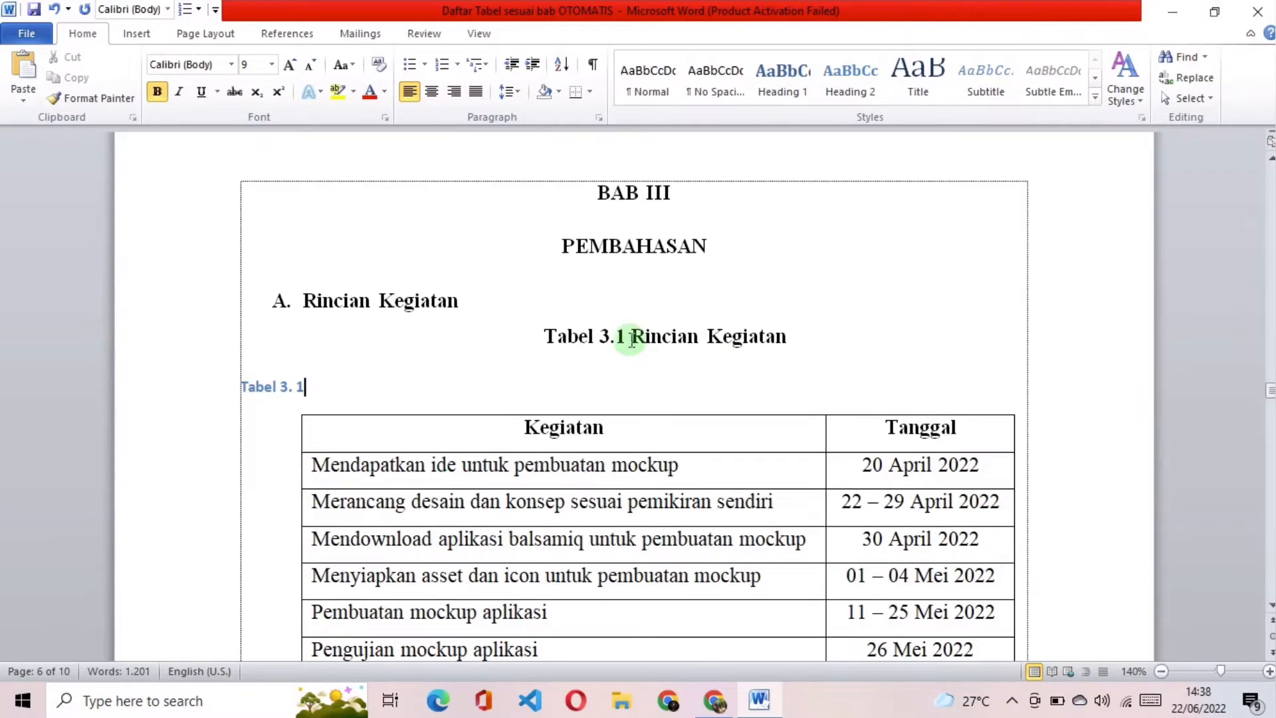
Step: Copy the title "Rincian Kegiatan" from the old typed caption and paste it as text only after the new caption's number
{"action": "left_click_drag", "start_coordinate": [632, 337], "coordinate": [786, 335]}
{"action": "key", "text": "ctrl+c"}
{"action": "right_click", "coordinate": [723, 340]}
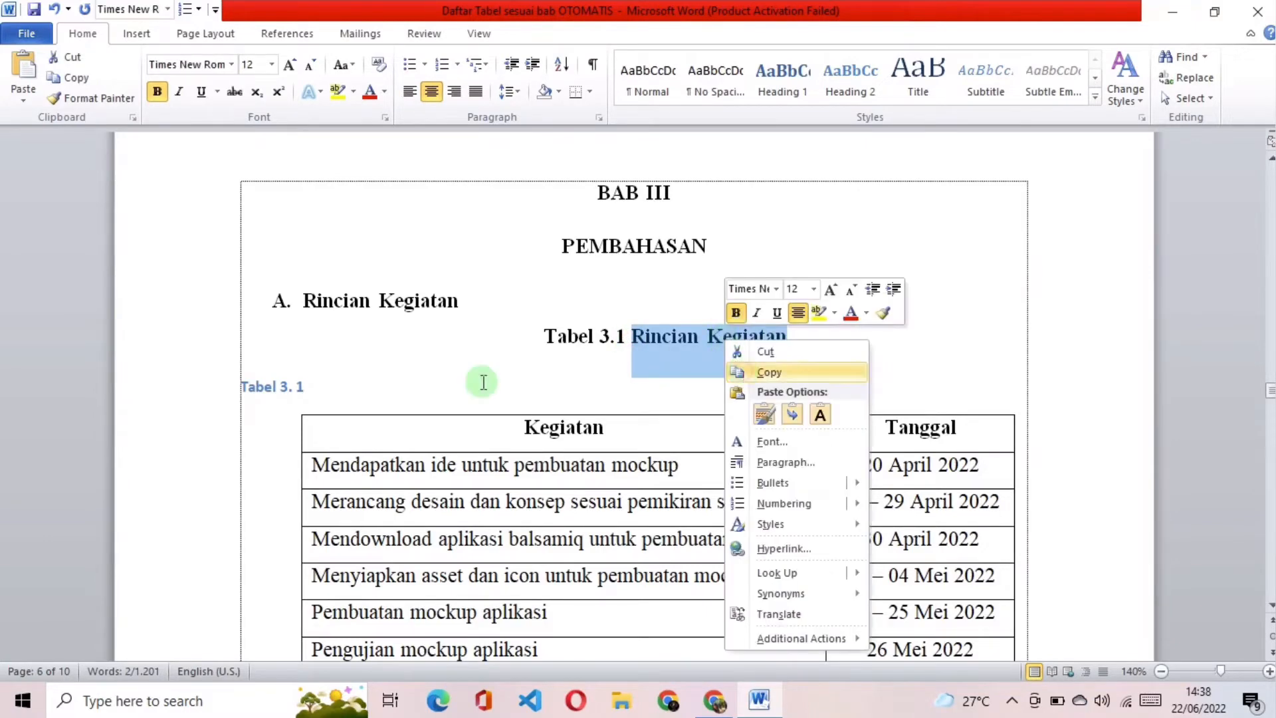
{"action": "left_click", "coordinate": [410, 379]}
{"action": "left_click", "coordinate": [413, 380]}
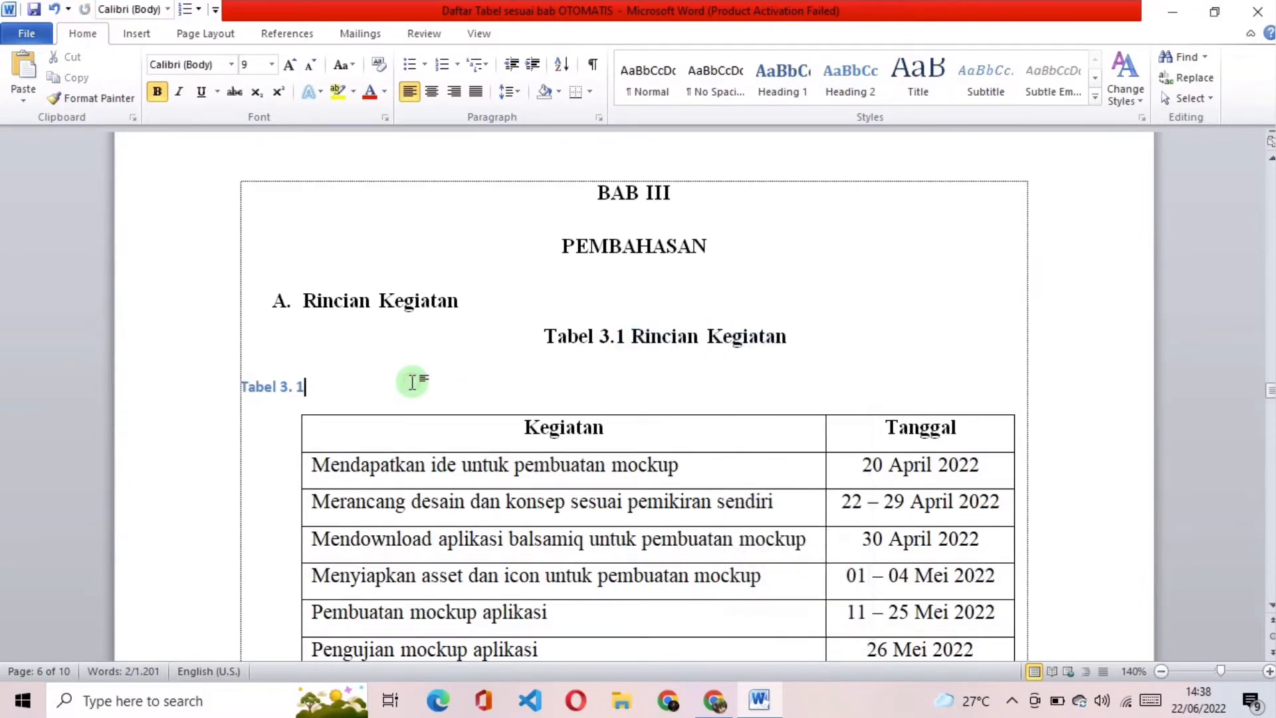
{"action": "right_click", "coordinate": [321, 384]}
{"action": "left_click", "coordinate": [418, 151]}
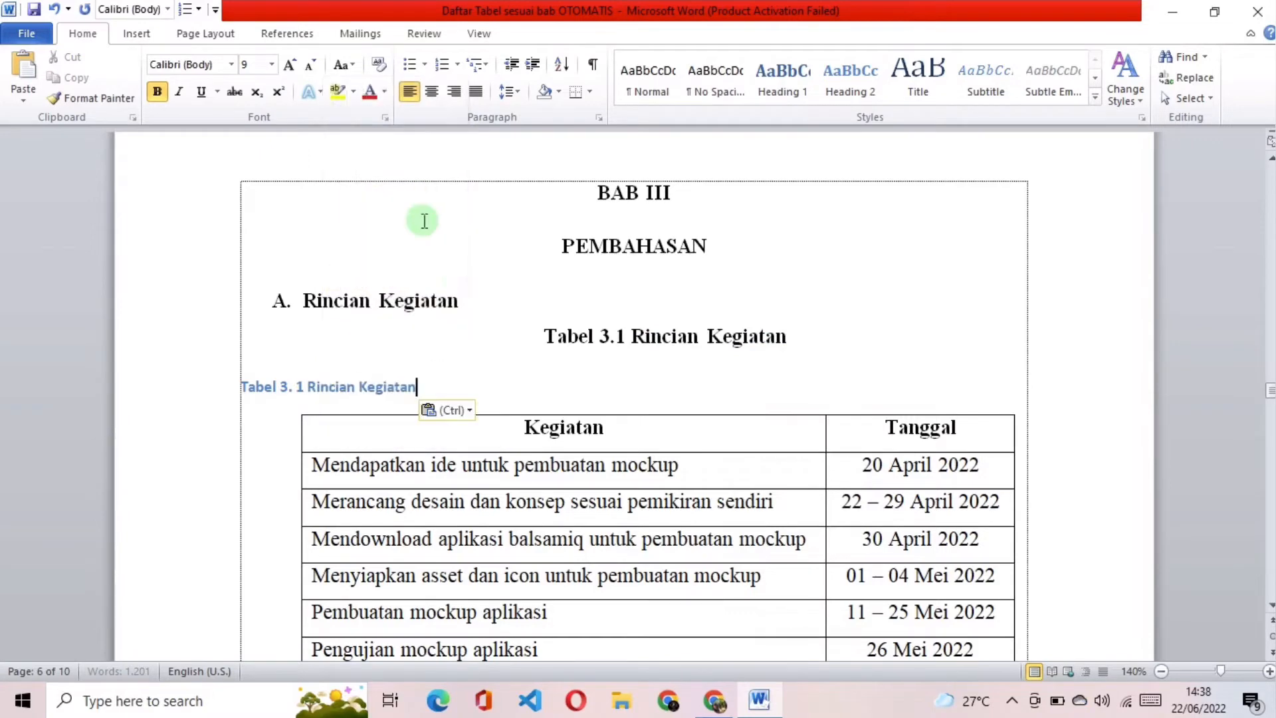
Step: Copy the formatting of the old Rincian Kegiatan caption onto the new automatic caption with Format Painter
{"action": "triple_click", "coordinate": [552, 337]}
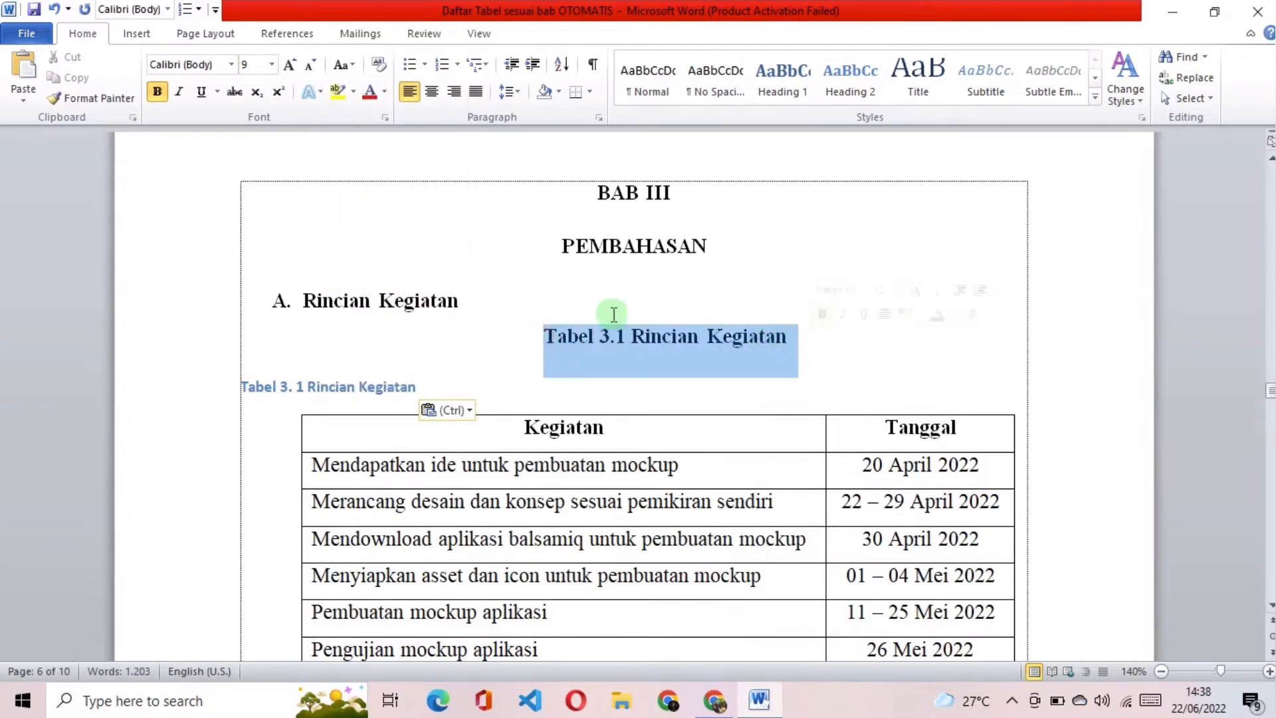
{"action": "left_click", "coordinate": [86, 101]}
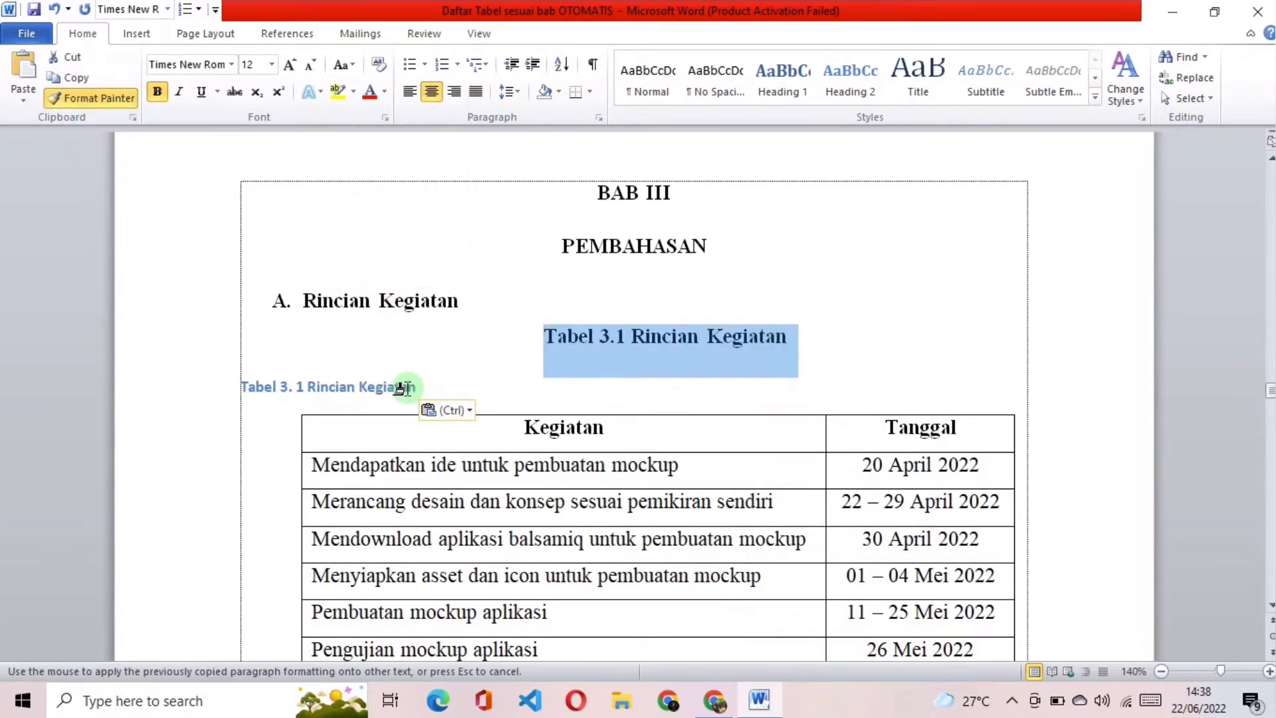
{"action": "left_click_drag", "start_coordinate": [412, 388], "coordinate": [246, 392]}
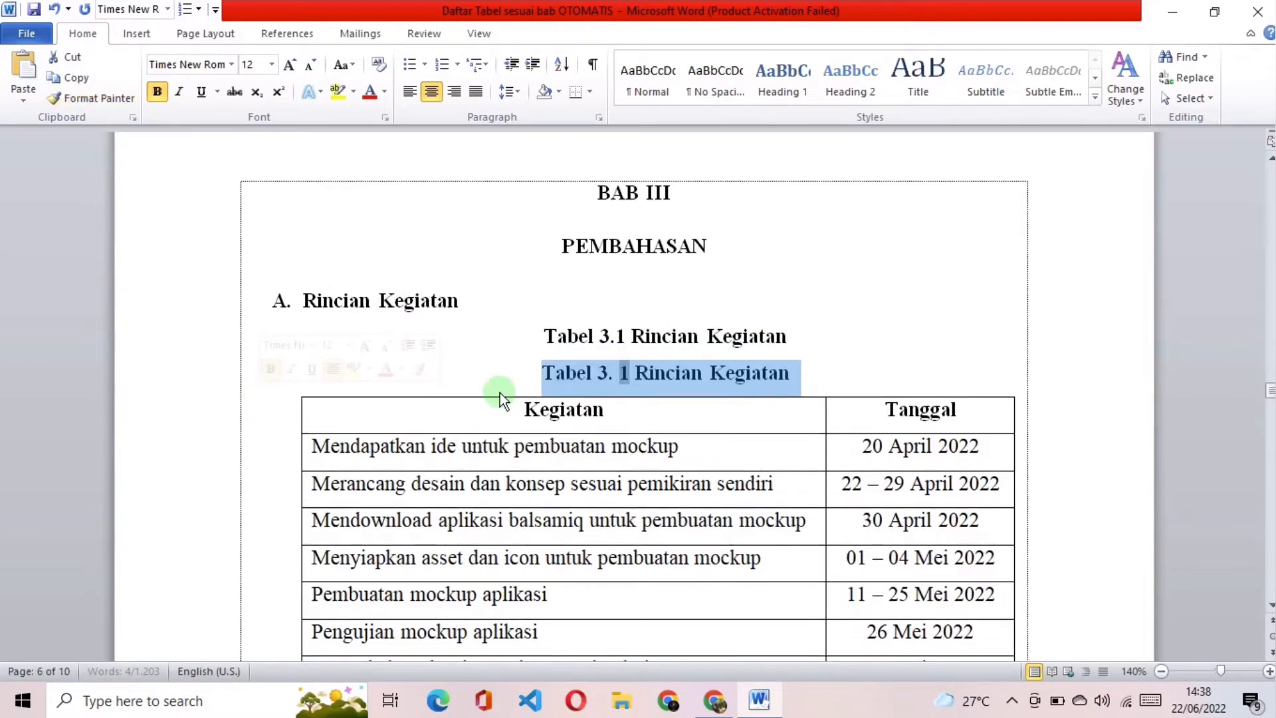
Step: Delete the old typed Rincian Kegiatan caption line and remove the space in the new caption's number so it reads "Tabel 3.1"
{"action": "left_click", "coordinate": [689, 337]}
{"action": "left_click_drag", "start_coordinate": [800, 342], "coordinate": [570, 346]}
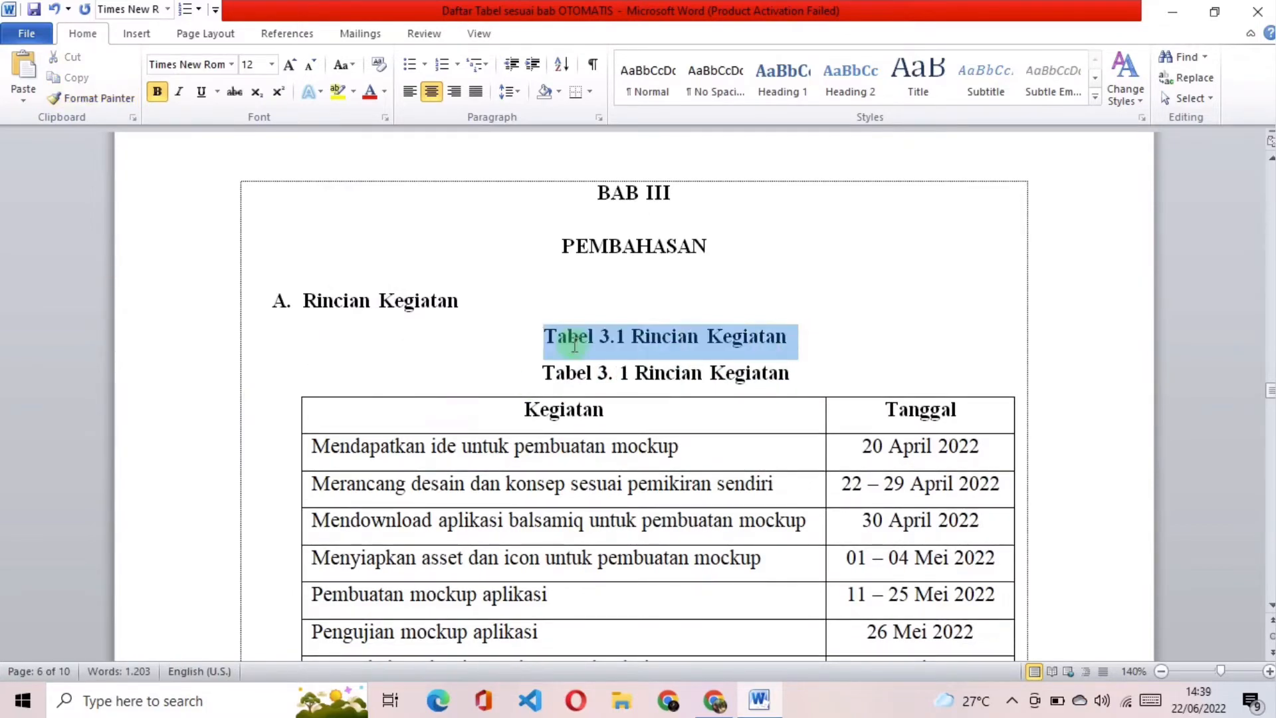
{"action": "key", "text": "Delete"}
{"action": "left_click", "coordinate": [620, 338]}
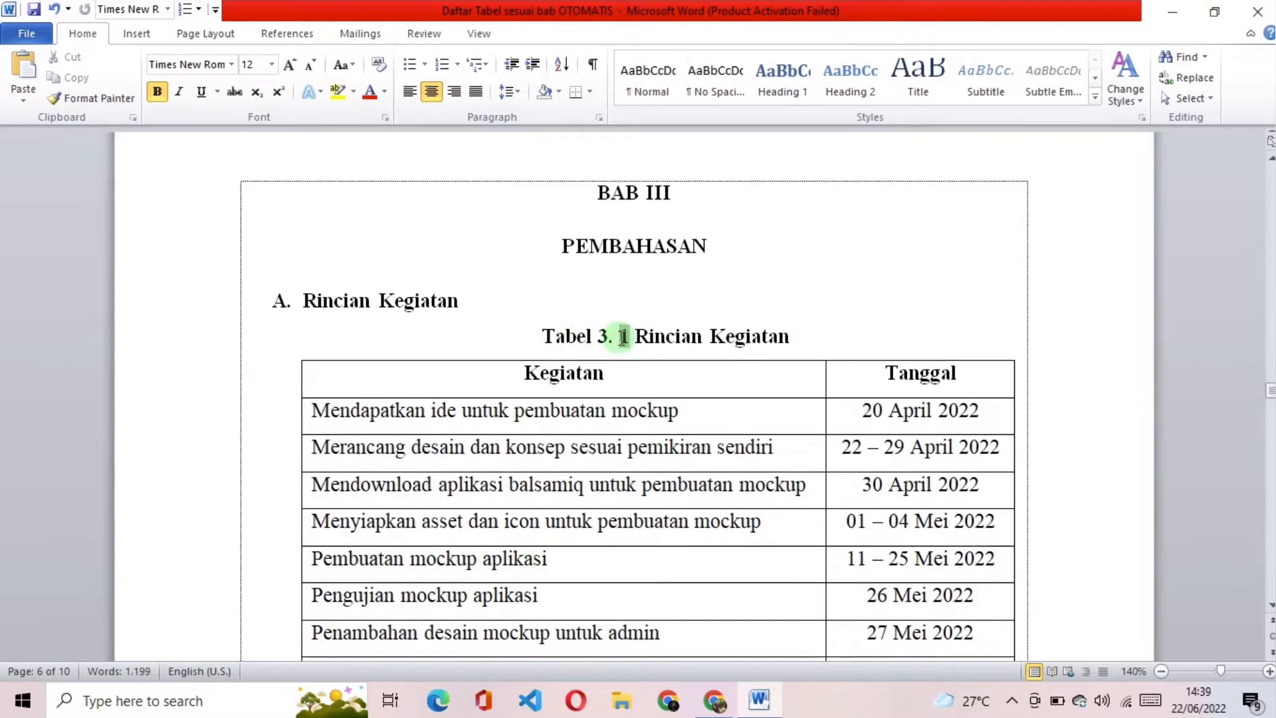
{"action": "key", "text": "BackSpace"}
{"action": "left_click", "coordinate": [822, 331]}
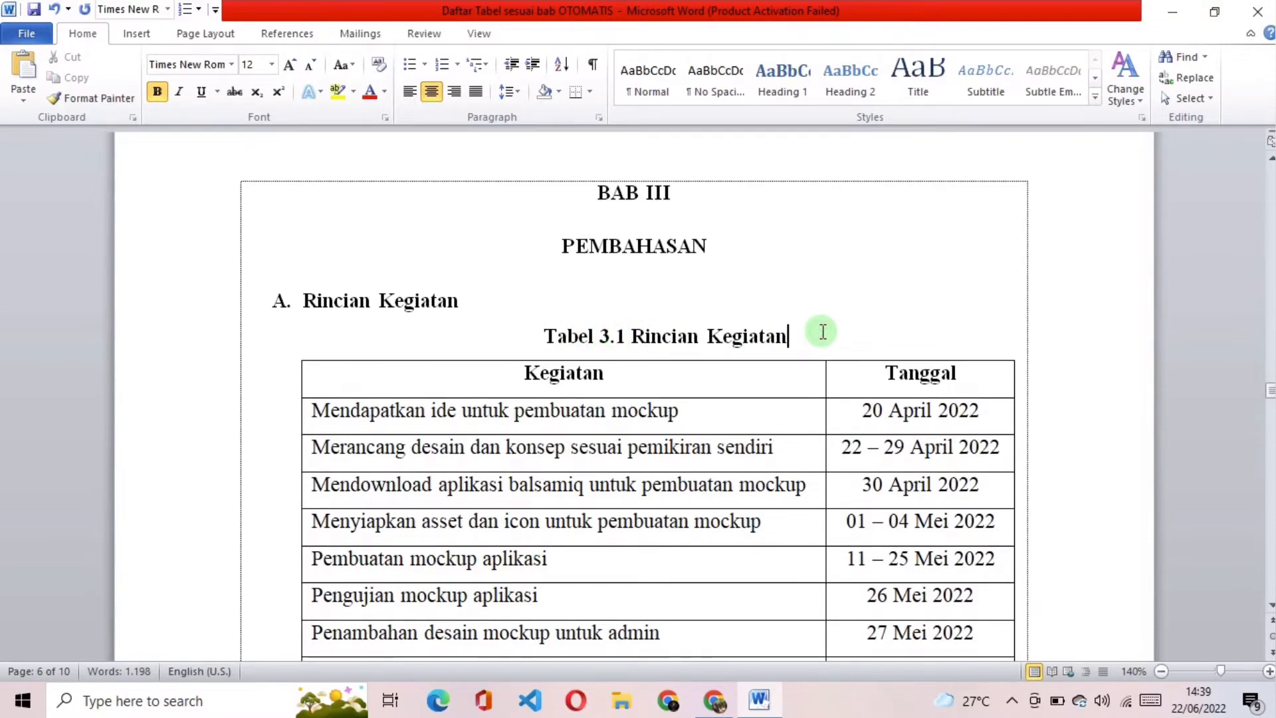
Step: Insert a caption with the label "Tabel 3." above the whole Bahan-Bahan Komputer table in section B
{"action": "scroll", "coordinate": [822, 331], "scroll_direction": "down", "scroll_amount": 6}
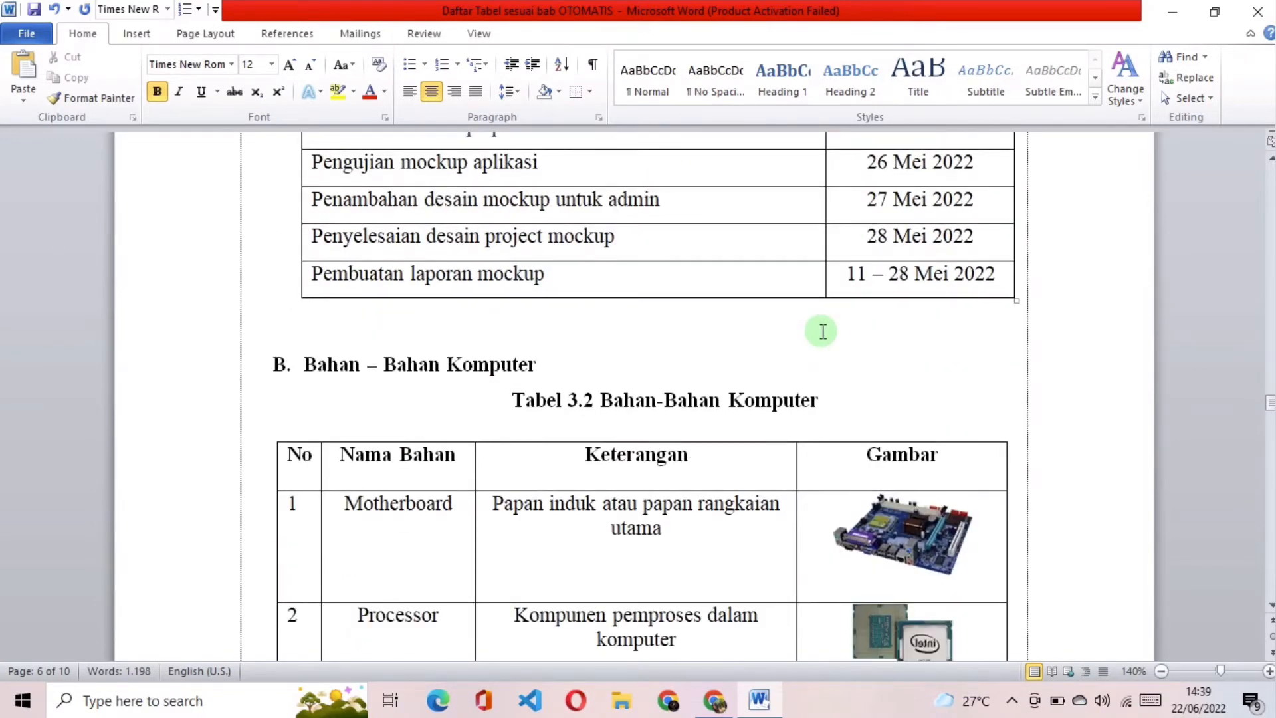
{"action": "scroll", "coordinate": [800, 422], "scroll_direction": "up", "scroll_amount": 6}
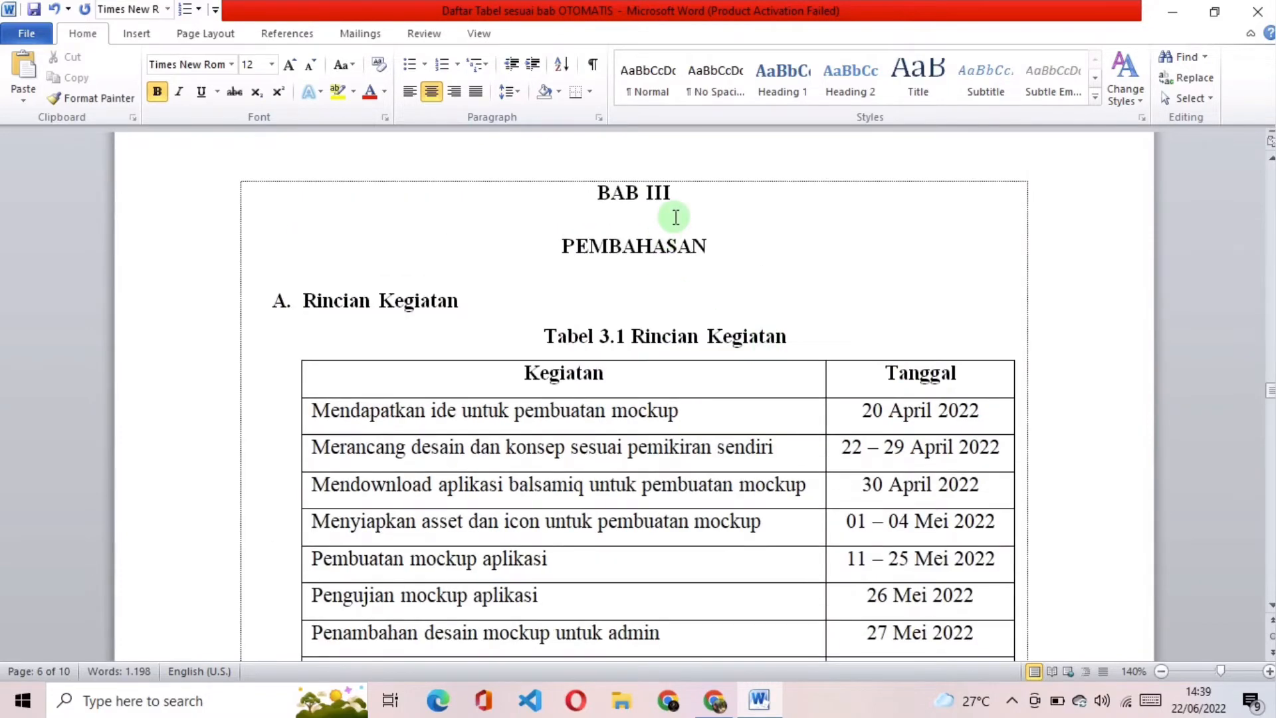
{"action": "scroll", "coordinate": [706, 266], "scroll_direction": "down", "scroll_amount": 6}
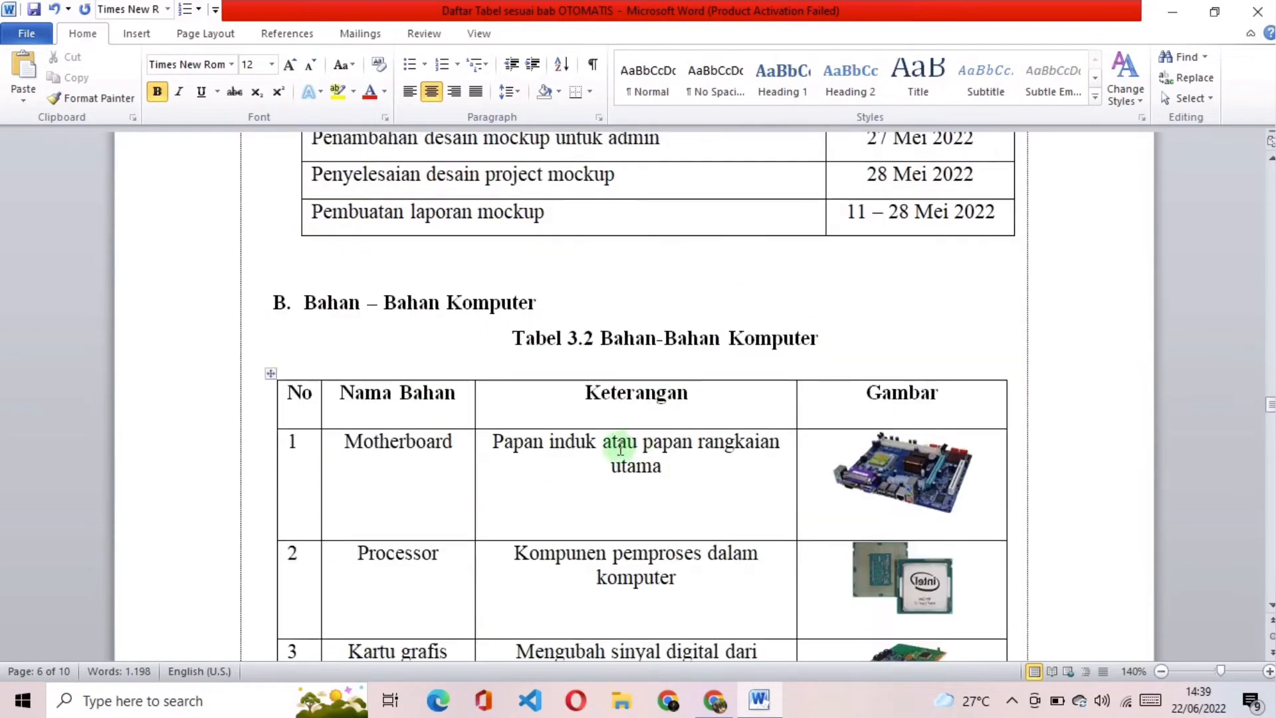
{"action": "left_click", "coordinate": [270, 373]}
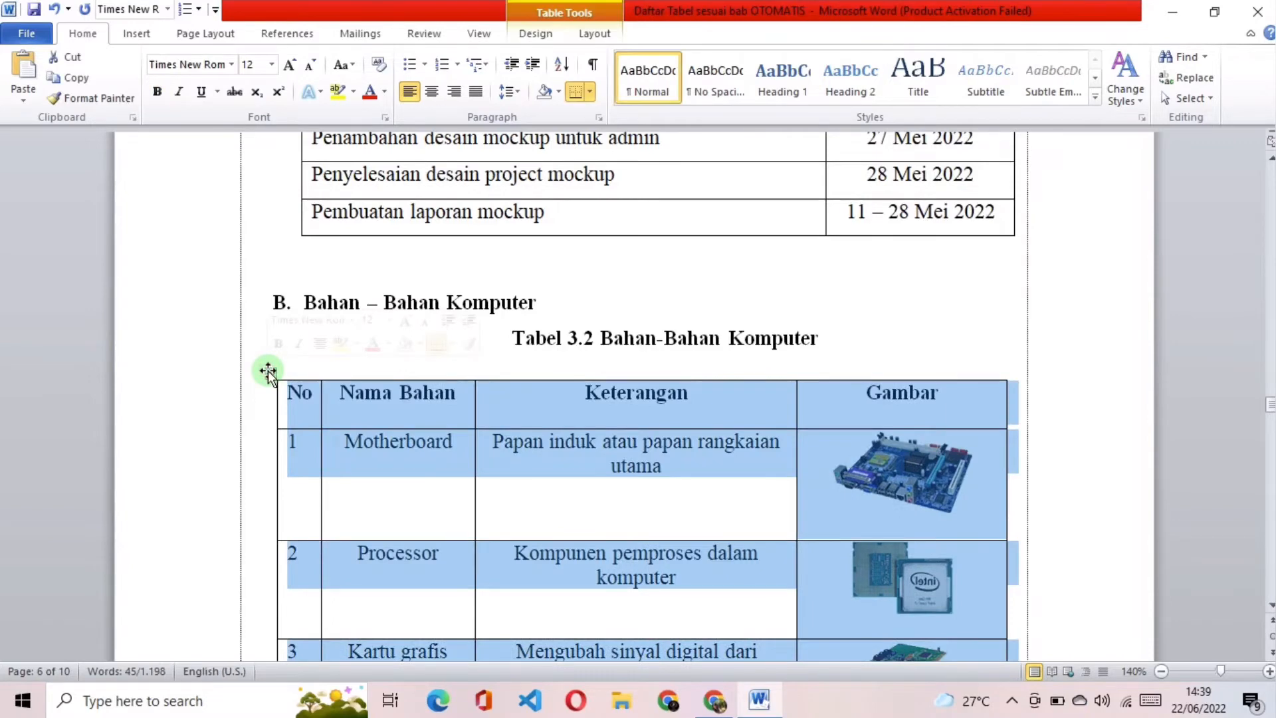
{"action": "right_click", "coordinate": [599, 408]}
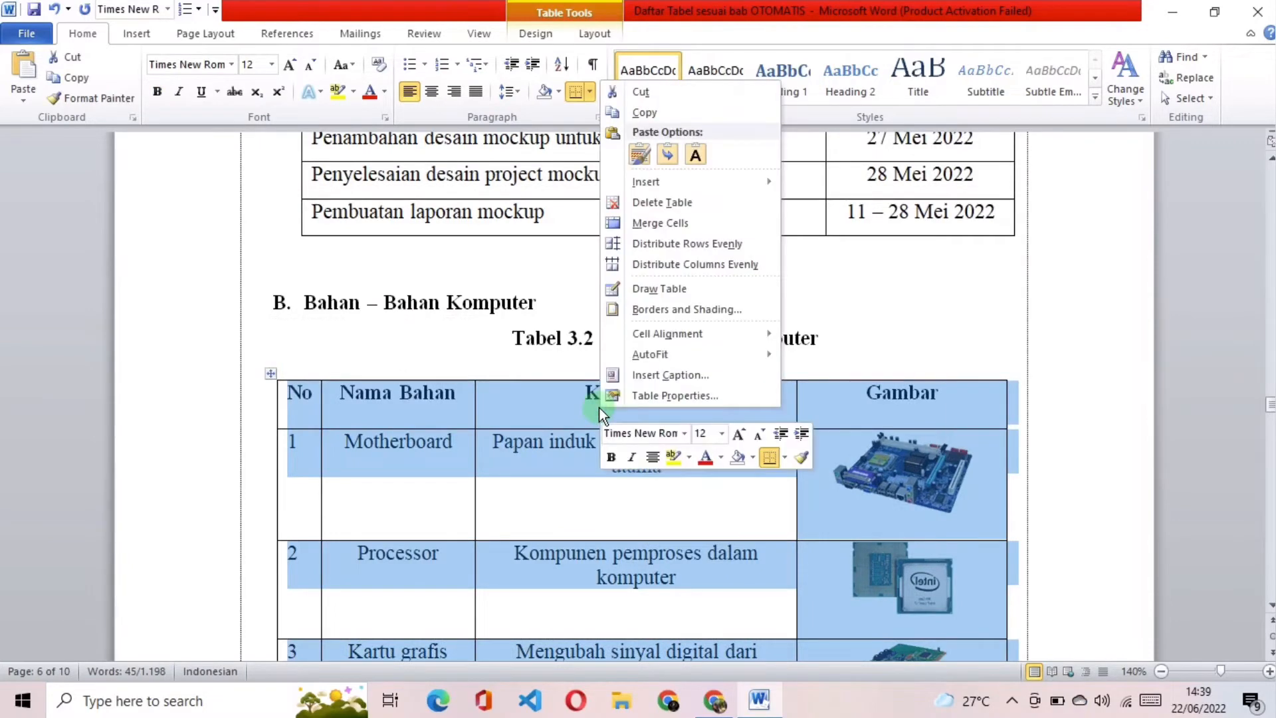
{"action": "left_click", "coordinate": [682, 377]}
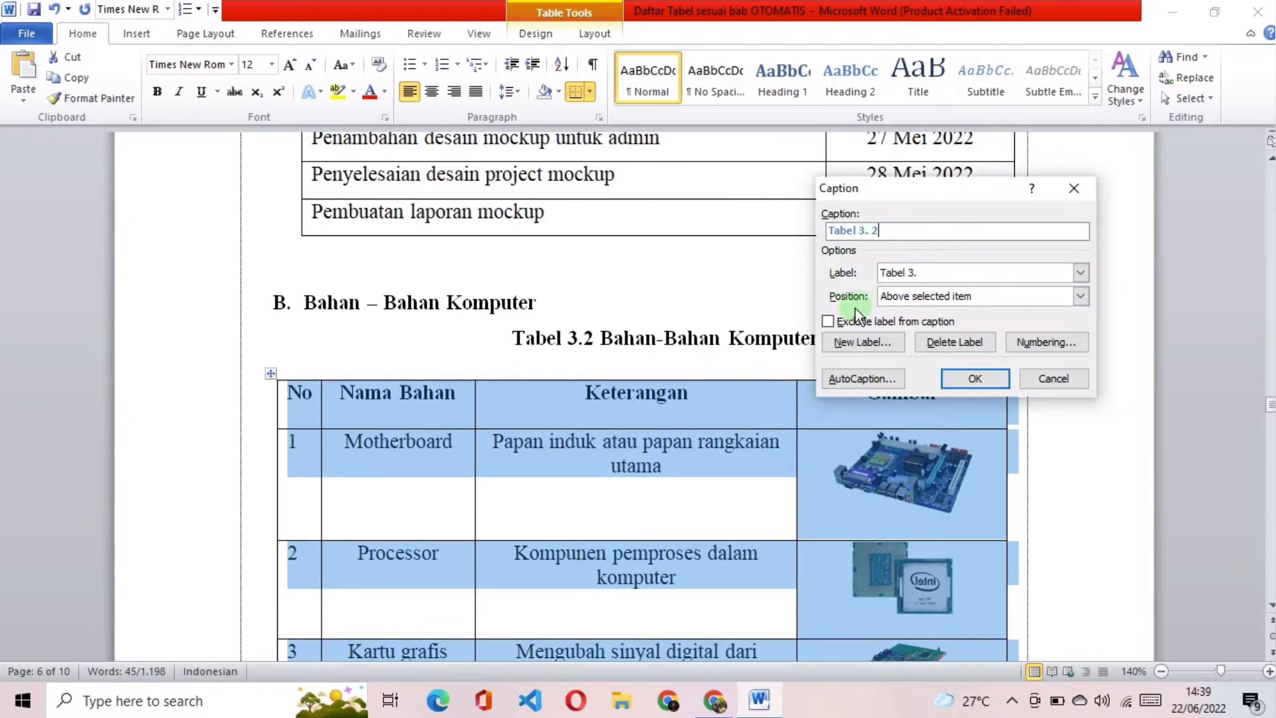
{"action": "left_click", "coordinate": [907, 301]}
{"action": "left_click", "coordinate": [929, 314]}
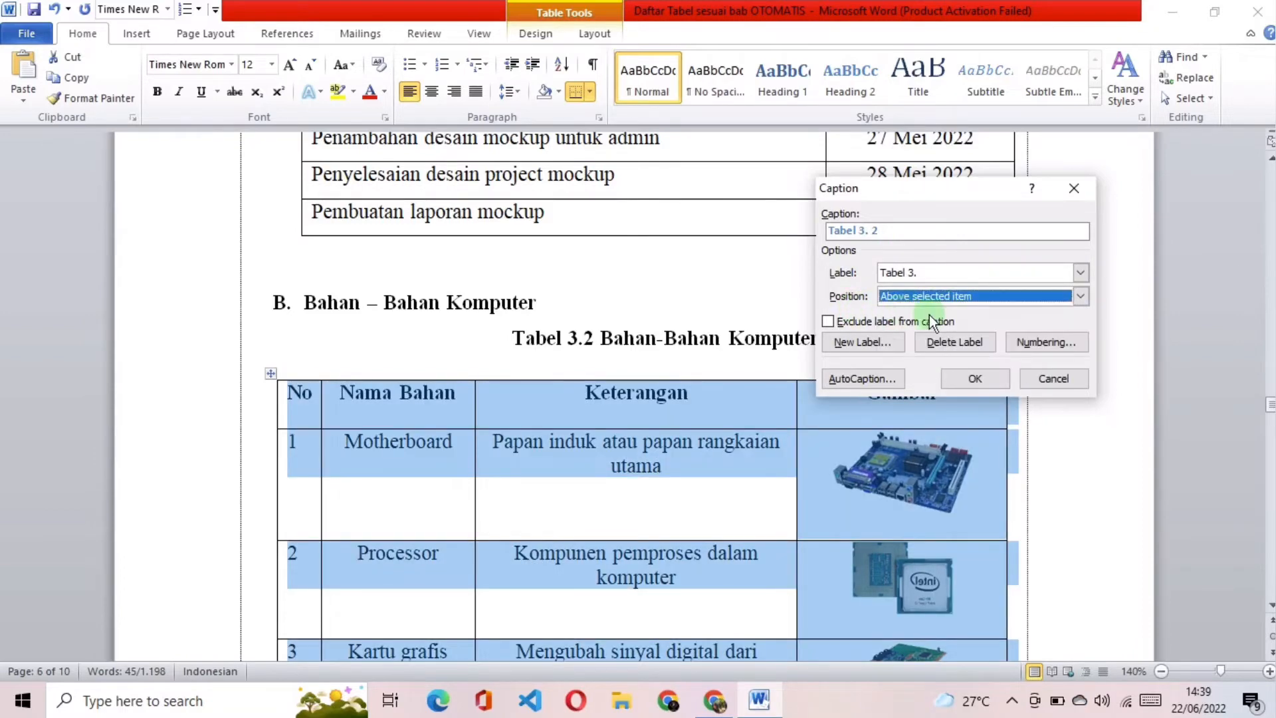
{"action": "left_click", "coordinate": [991, 382]}
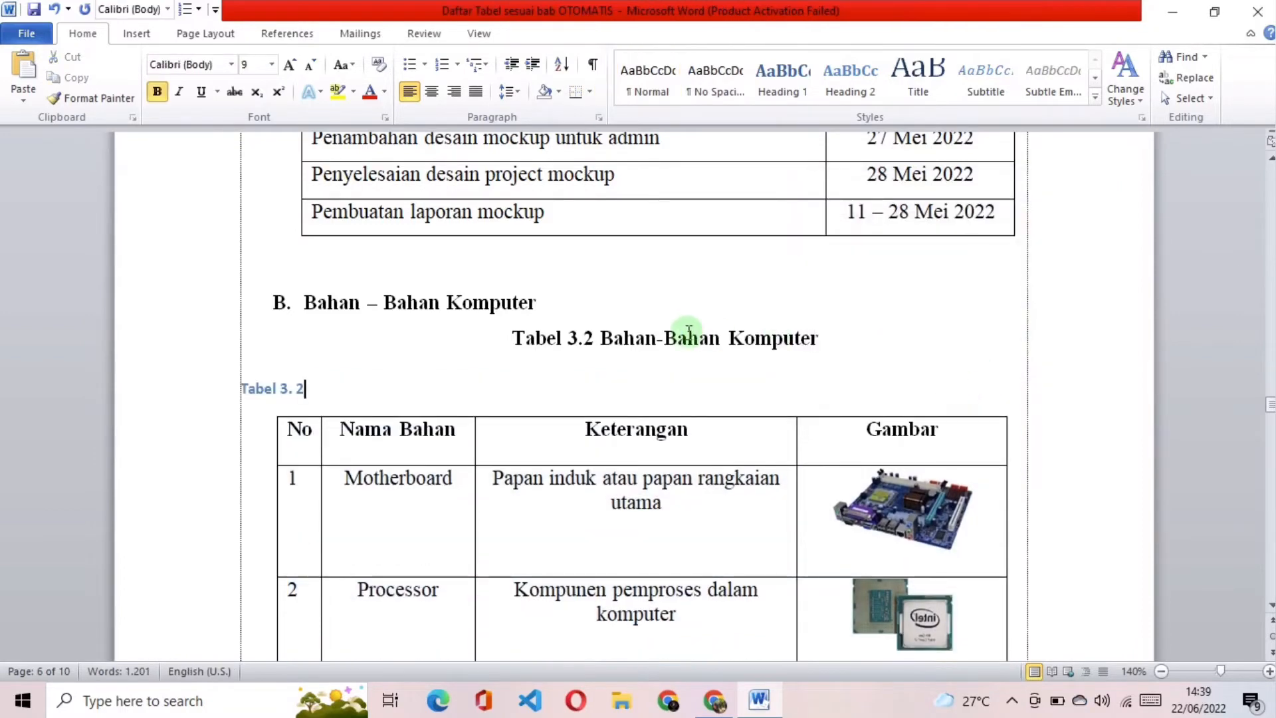
Step: Copy the title "Bahan-Bahan Komputer" from the old typed caption and paste it as text only after the new caption's number
{"action": "left_click_drag", "start_coordinate": [600, 339], "coordinate": [725, 342]}
{"action": "key", "text": "ctrl+c"}
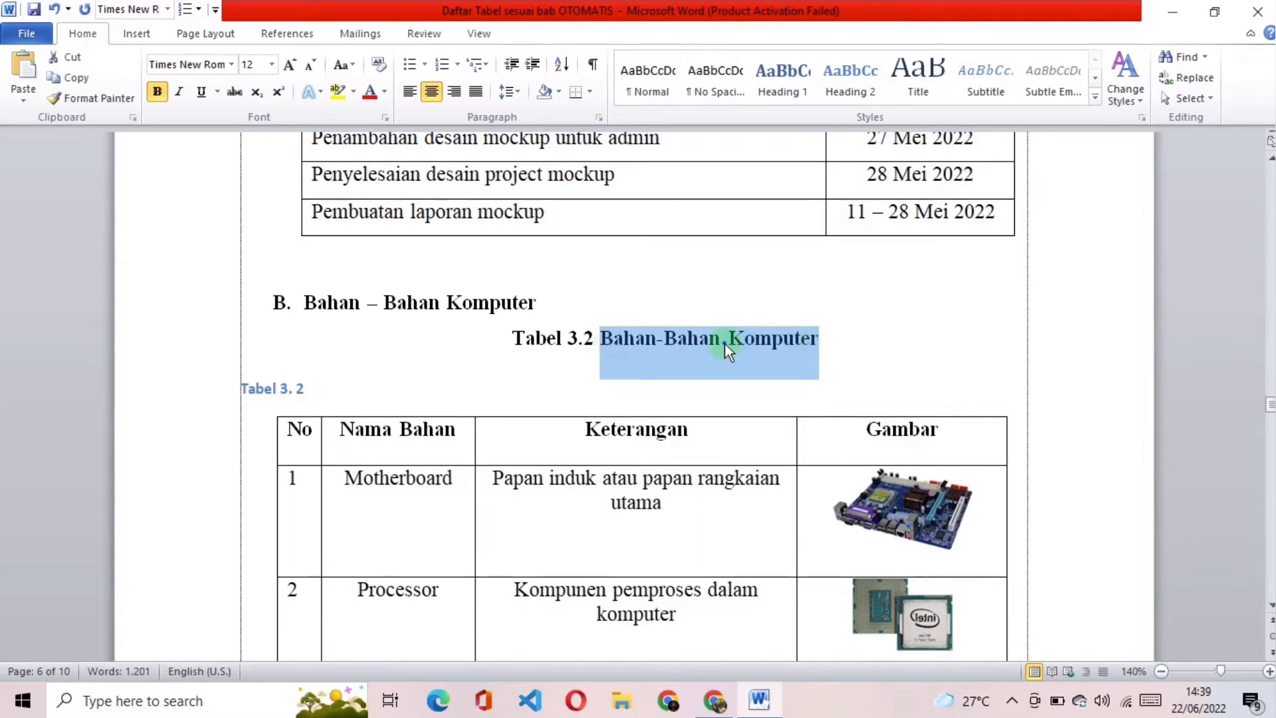
{"action": "right_click", "coordinate": [724, 342]}
{"action": "left_click", "coordinate": [565, 381]}
{"action": "left_click", "coordinate": [393, 386]}
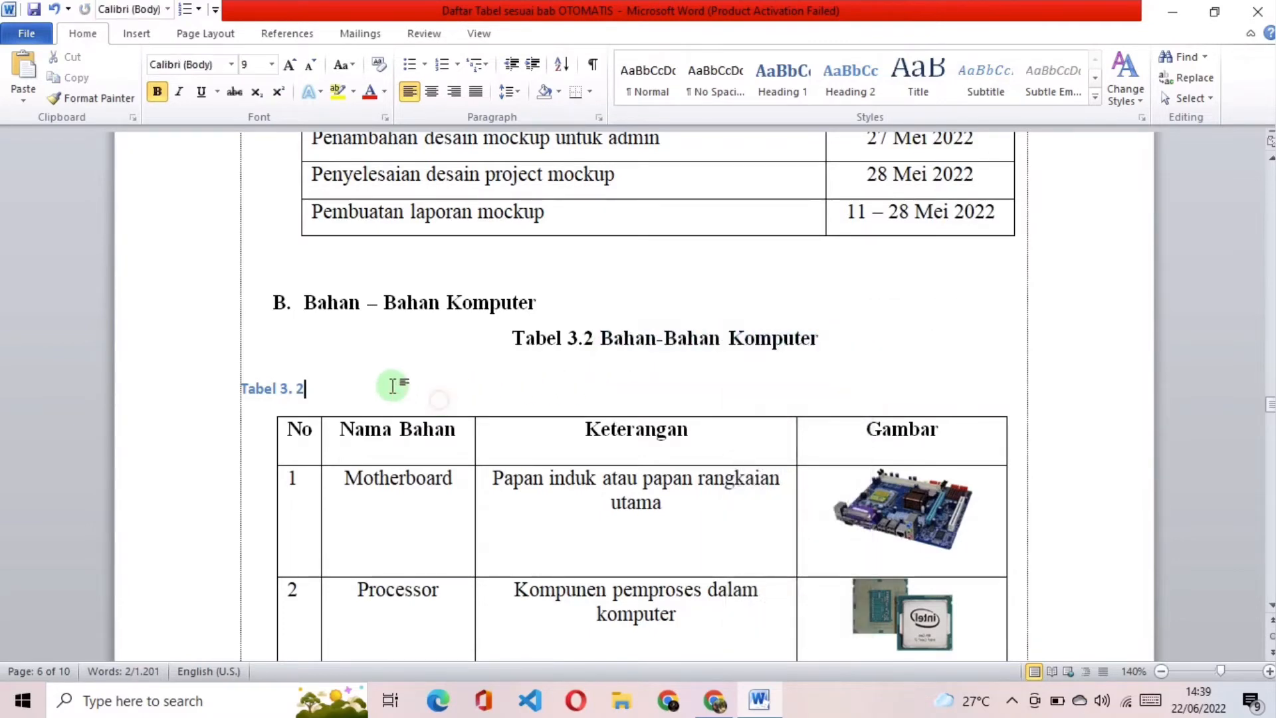
{"action": "right_click", "coordinate": [331, 388]}
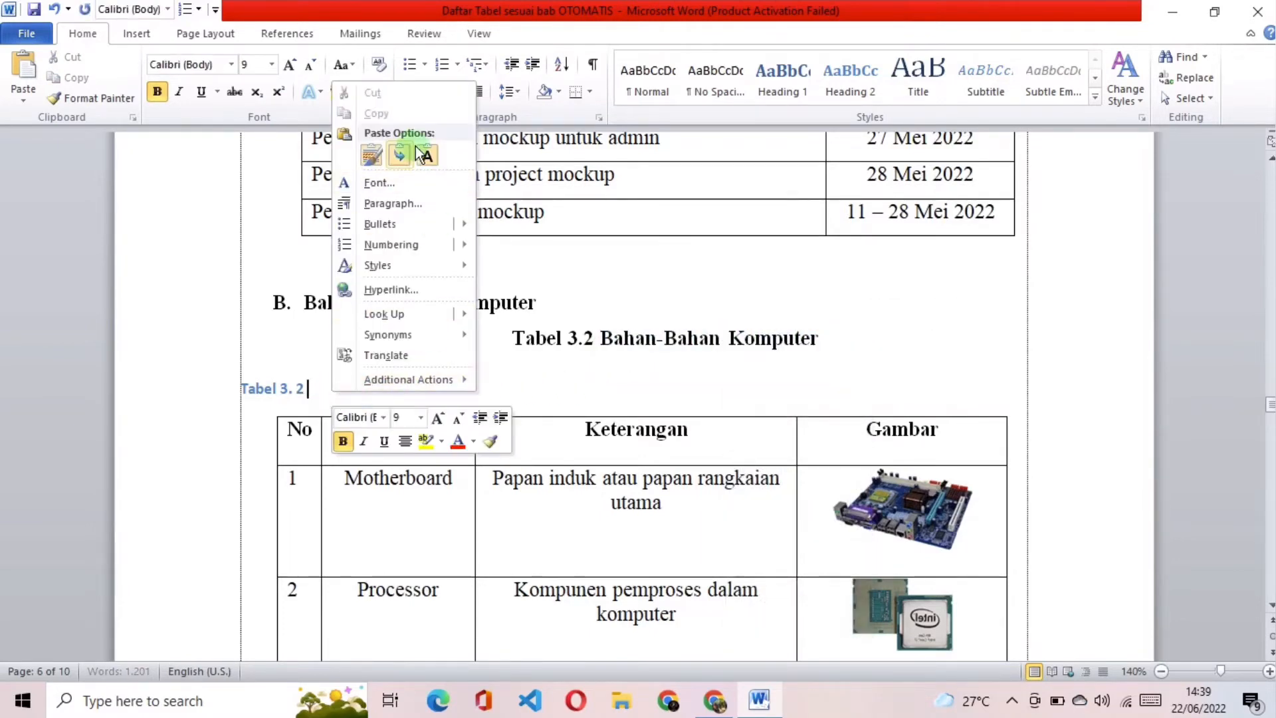
{"action": "left_click", "coordinate": [424, 155]}
Step: Apply the old Bahan-Bahan Komputer caption's formatting to the new automatic caption with Format Painter
{"action": "left_click", "coordinate": [822, 339]}
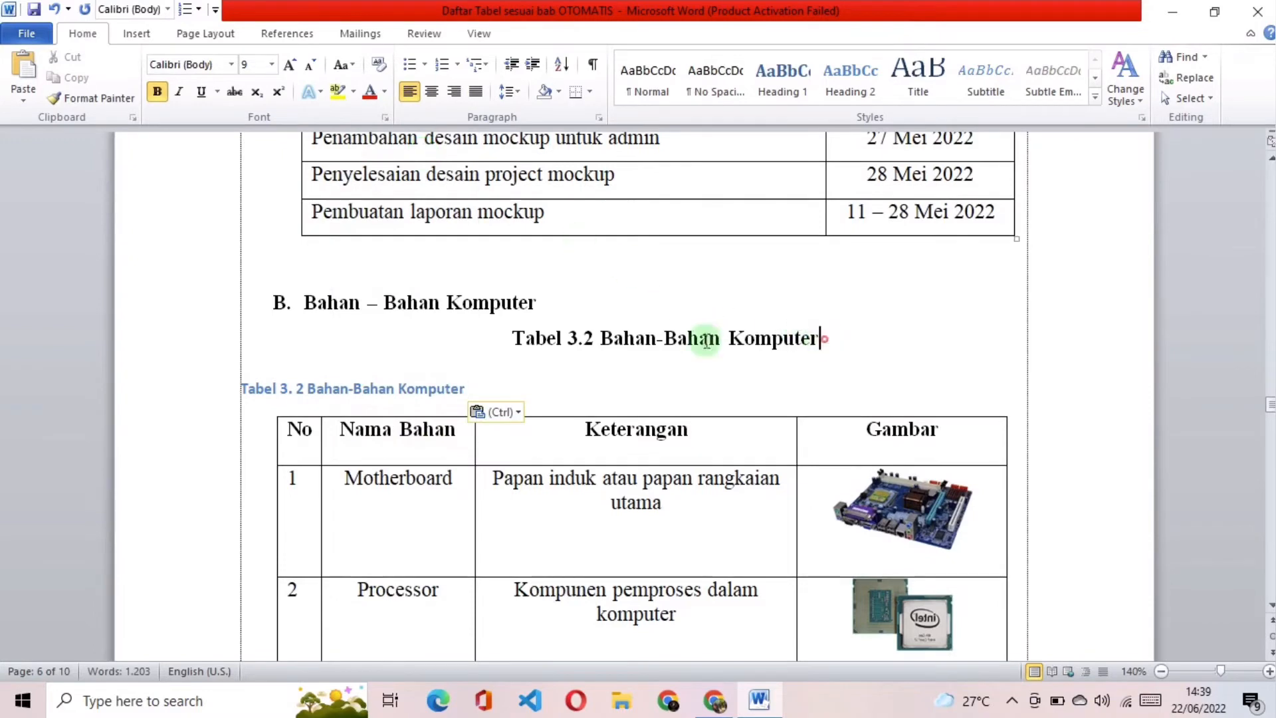
{"action": "triple_click", "coordinate": [706, 340]}
{"action": "left_click", "coordinate": [93, 98]}
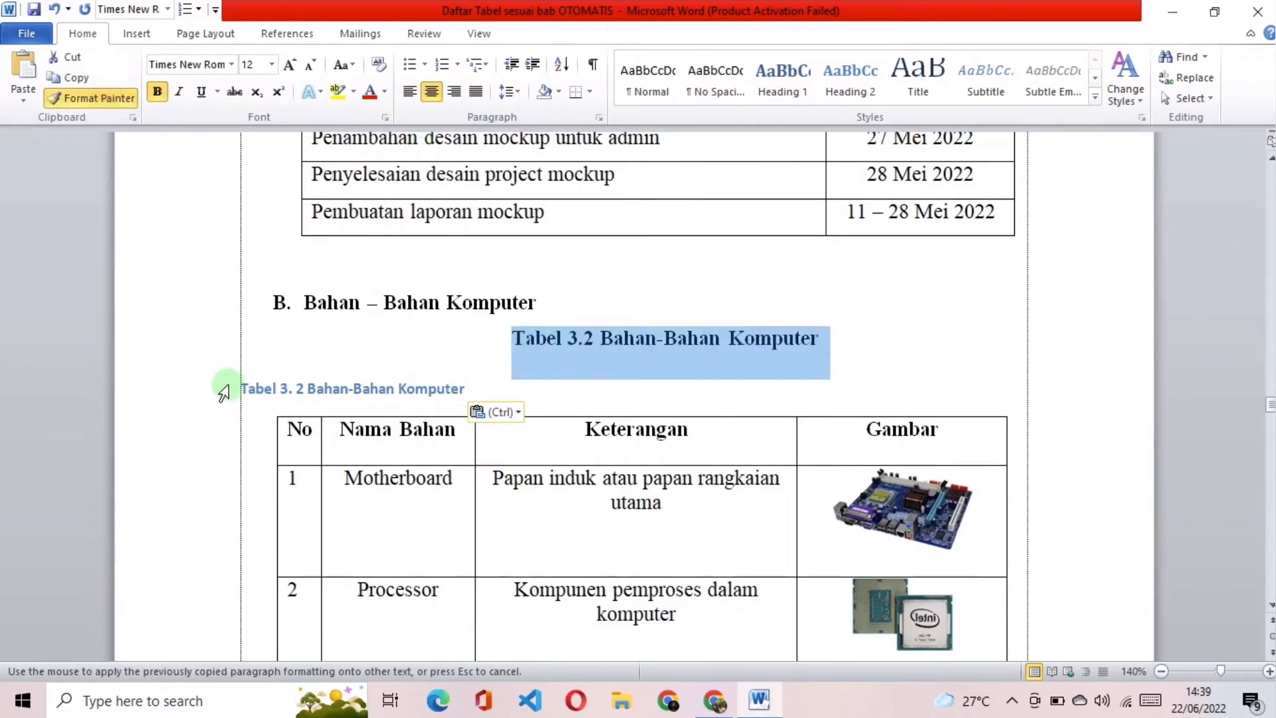
{"action": "left_click_drag", "start_coordinate": [236, 389], "coordinate": [466, 388]}
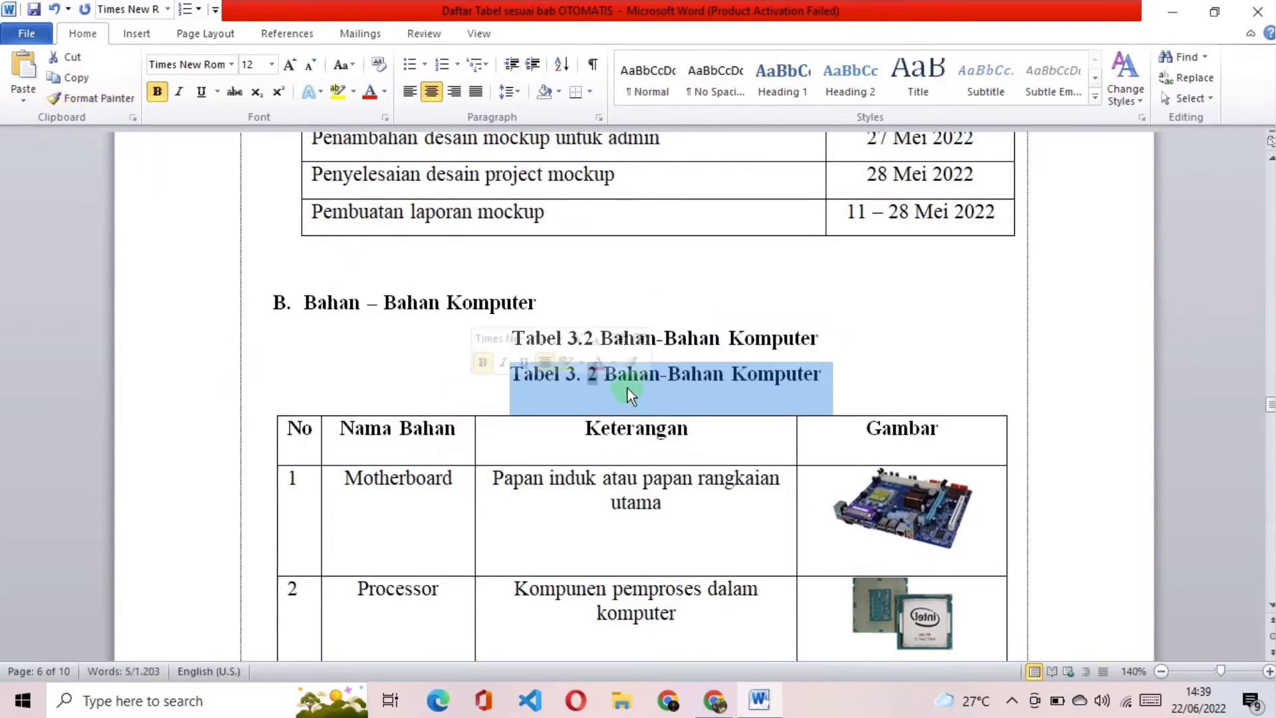
Step: Delete the old typed Bahan-Bahan Komputer caption line and remove the space in the new caption's number so it reads "Tabel 3.2"
{"action": "left_click", "coordinate": [758, 336]}
{"action": "left_click_drag", "start_coordinate": [855, 335], "coordinate": [541, 353]}
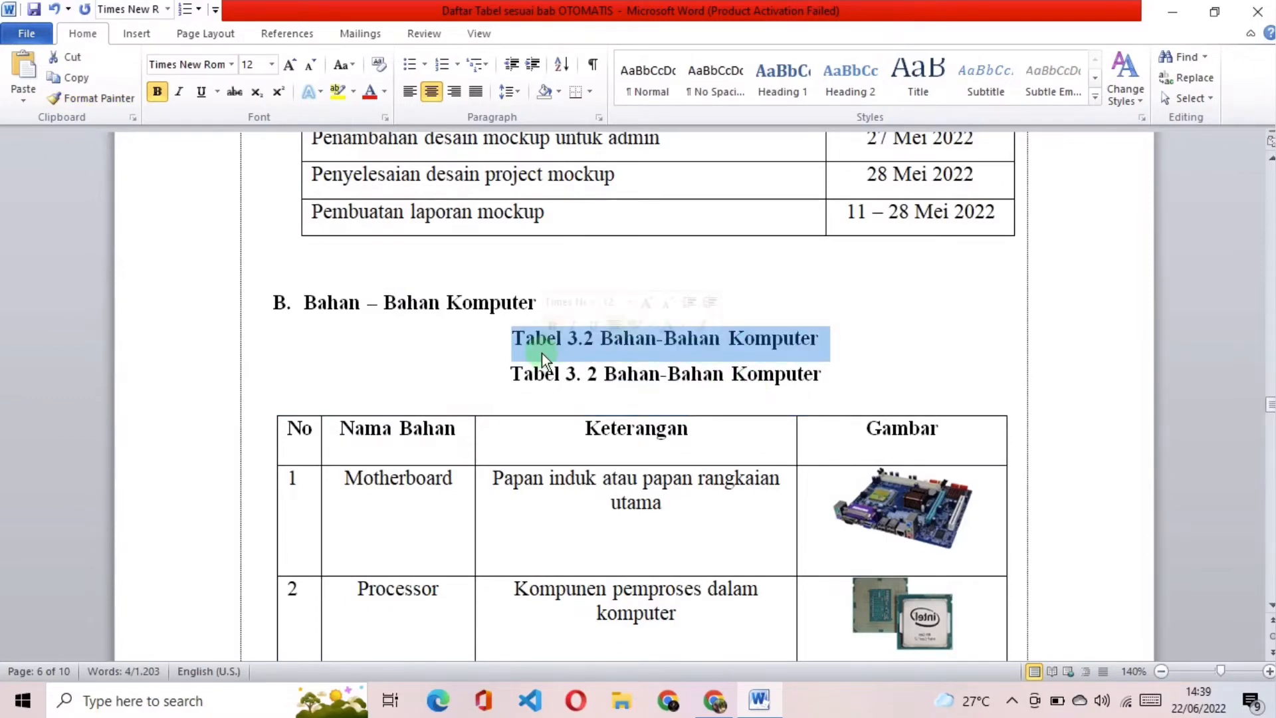
{"action": "key", "text": "BackSpace"}
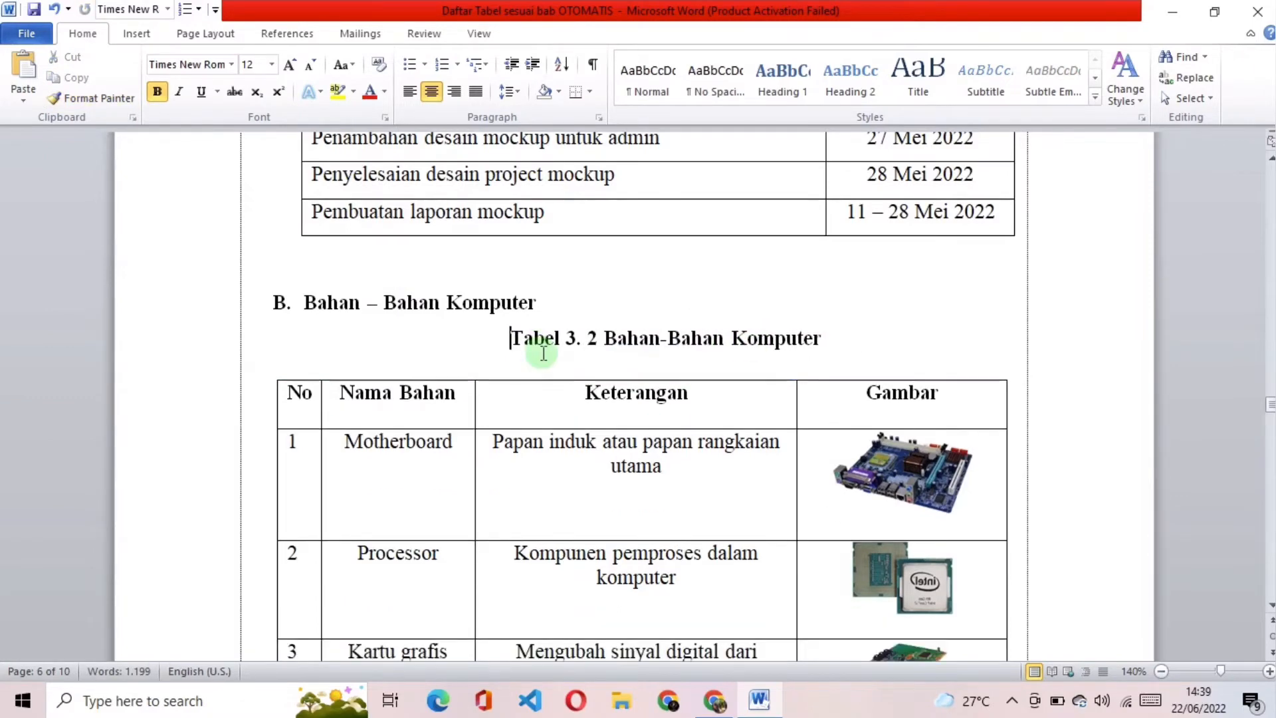
{"action": "left_click", "coordinate": [589, 341]}
{"action": "key", "text": "BackSpace"}
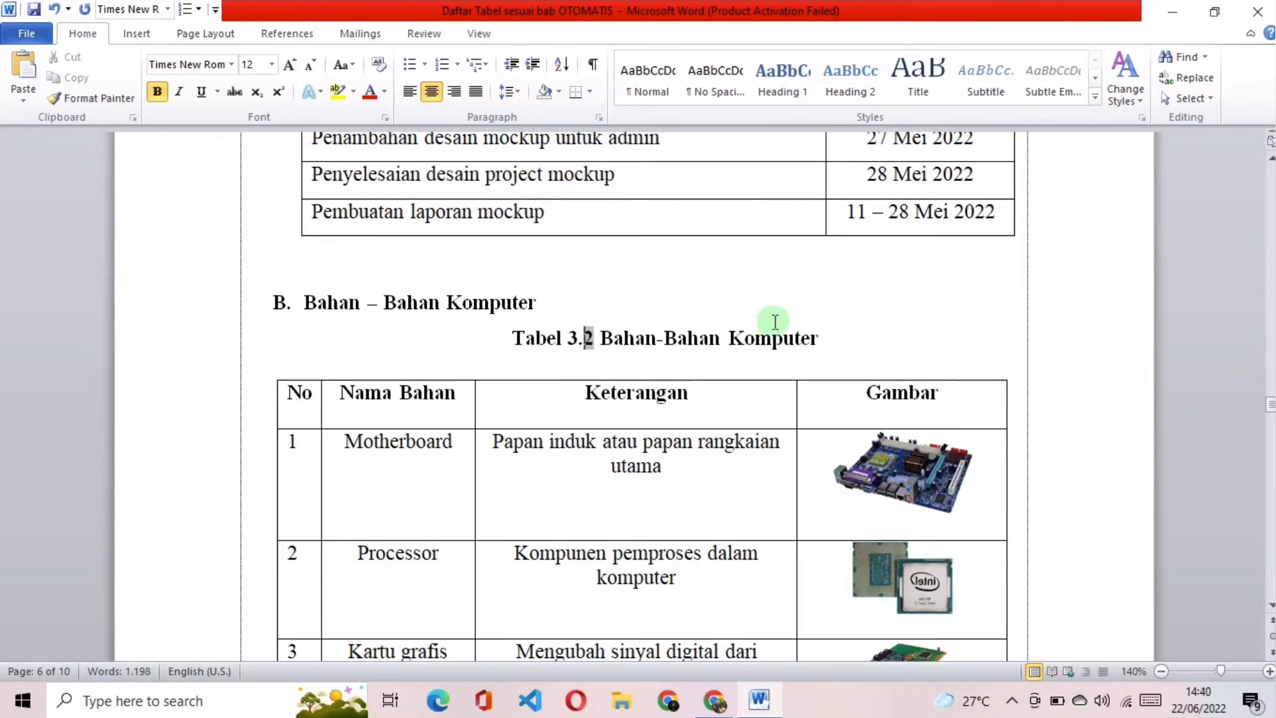
{"action": "left_click", "coordinate": [838, 340]}
Step: Insert a caption with the label "Tabel 3." above the whole Implementasi Project Akhir table in section D
{"action": "scroll", "coordinate": [839, 341], "scroll_direction": "down", "scroll_amount": 15}
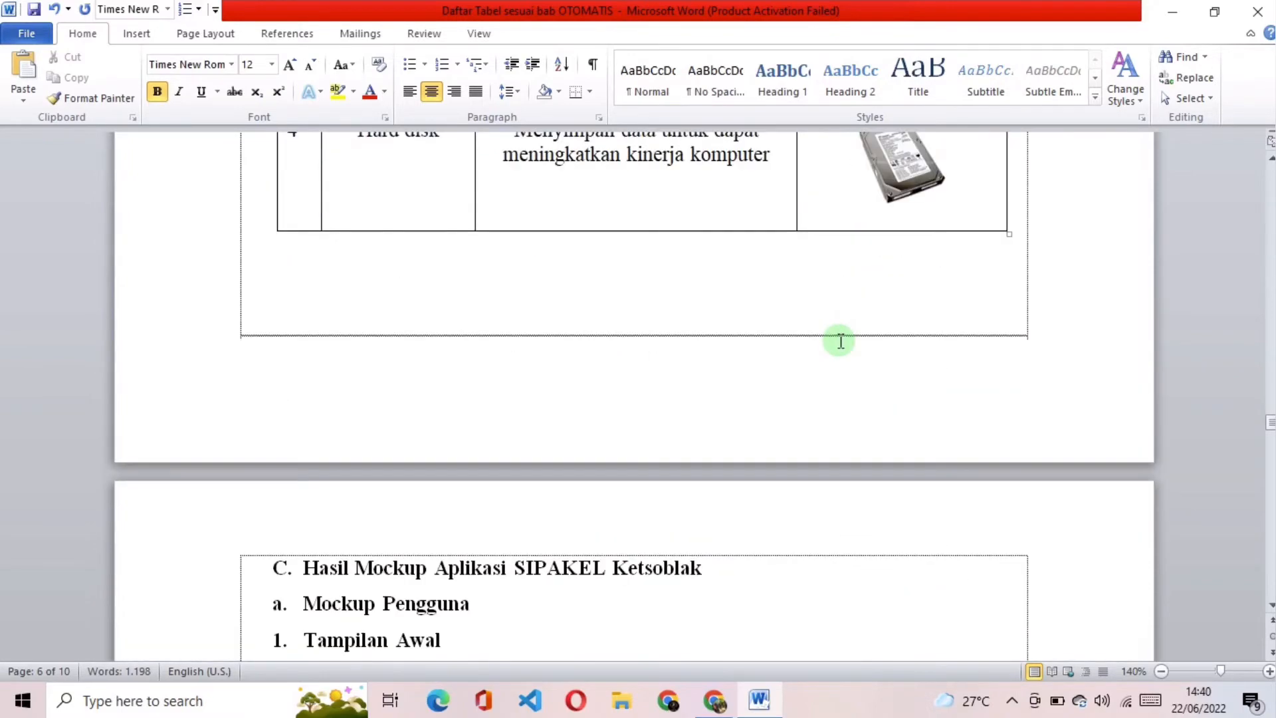
{"action": "scroll", "coordinate": [838, 336], "scroll_direction": "down", "scroll_amount": 10}
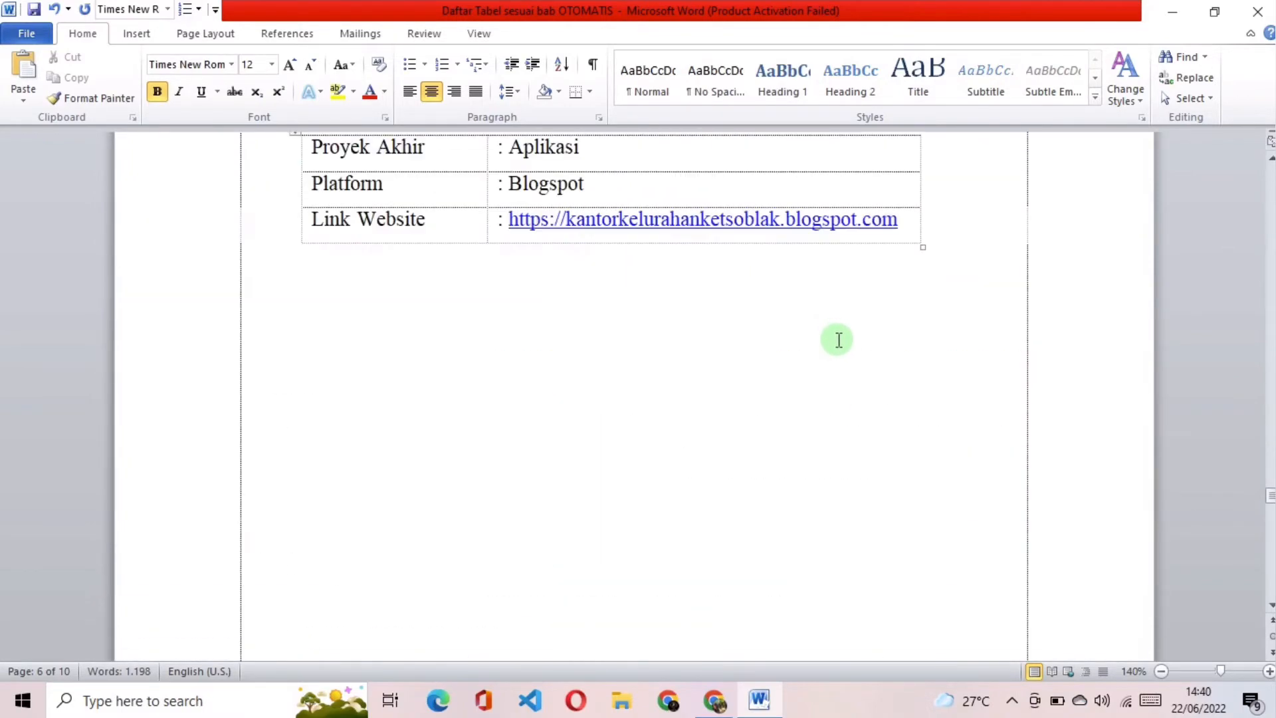
{"action": "scroll", "coordinate": [837, 336], "scroll_direction": "up", "scroll_amount": 3}
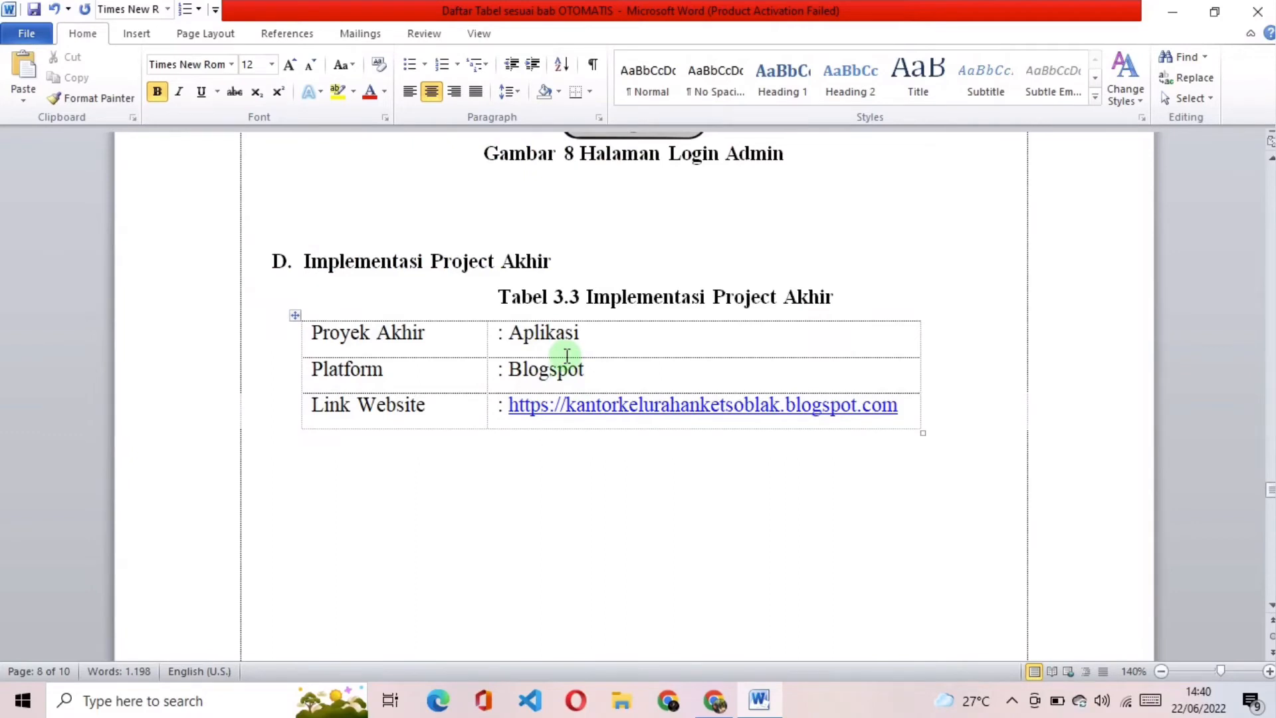
{"action": "left_click", "coordinate": [296, 315]}
{"action": "right_click", "coordinate": [608, 337]}
{"action": "left_click", "coordinate": [680, 634]}
Step: Copy the title "Implementasi Project Akhir" from the old typed caption and paste it after the new caption's number
{"action": "left_click_drag", "start_coordinate": [838, 297], "coordinate": [586, 298]}
{"action": "right_click", "coordinate": [635, 292]}
{"action": "left_click", "coordinate": [668, 325]}
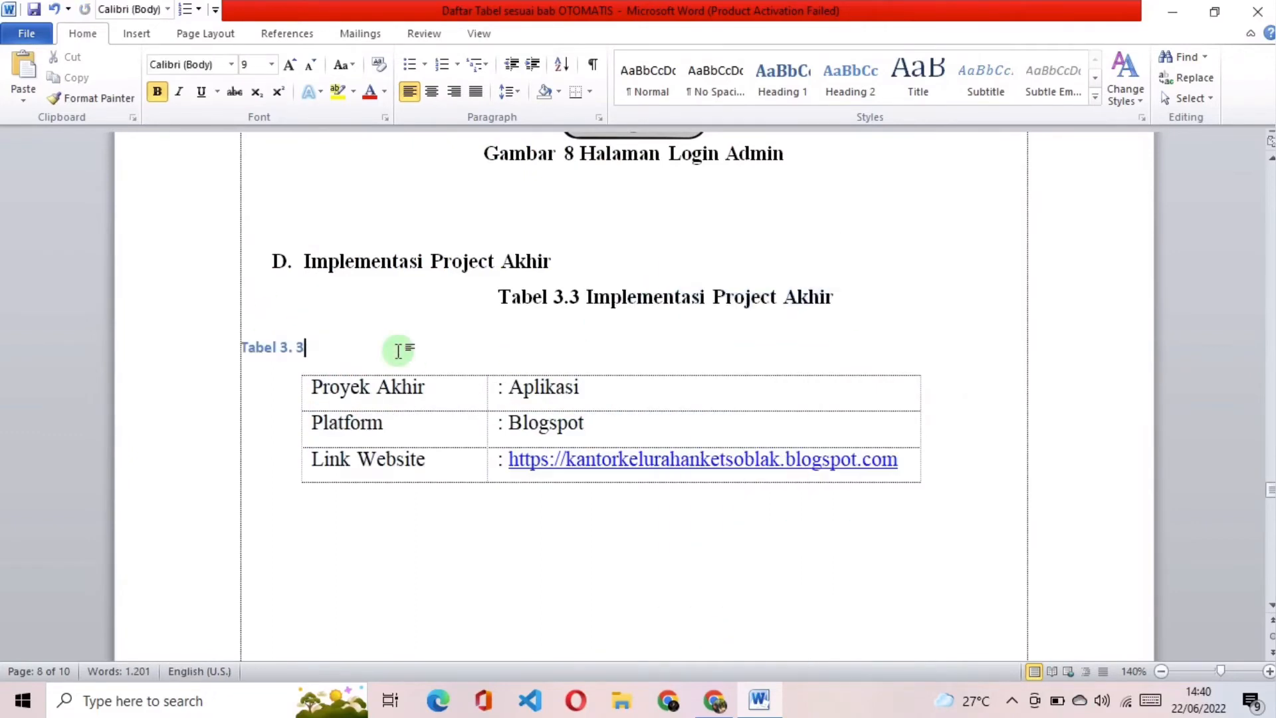
{"action": "right_click", "coordinate": [397, 344]}
{"action": "left_click", "coordinate": [493, 422]}
Step: Transfer the old Implementasi Project Akhir caption's formatting to the new automatic caption with Format Painter
{"action": "left_click_drag", "start_coordinate": [837, 297], "coordinate": [499, 296]}
{"action": "left_click", "coordinate": [98, 98]}
{"action": "left_click_drag", "start_coordinate": [243, 348], "coordinate": [489, 347]}
Step: Delete the old typed Implementasi Project Akhir caption line, leaving the new caption without a space in its number, as "Tabel 3.3"
{"action": "left_click", "coordinate": [576, 335]}
{"action": "left_click_drag", "start_coordinate": [839, 297], "coordinate": [500, 296]}
{"action": "key", "text": "BackSpace"}
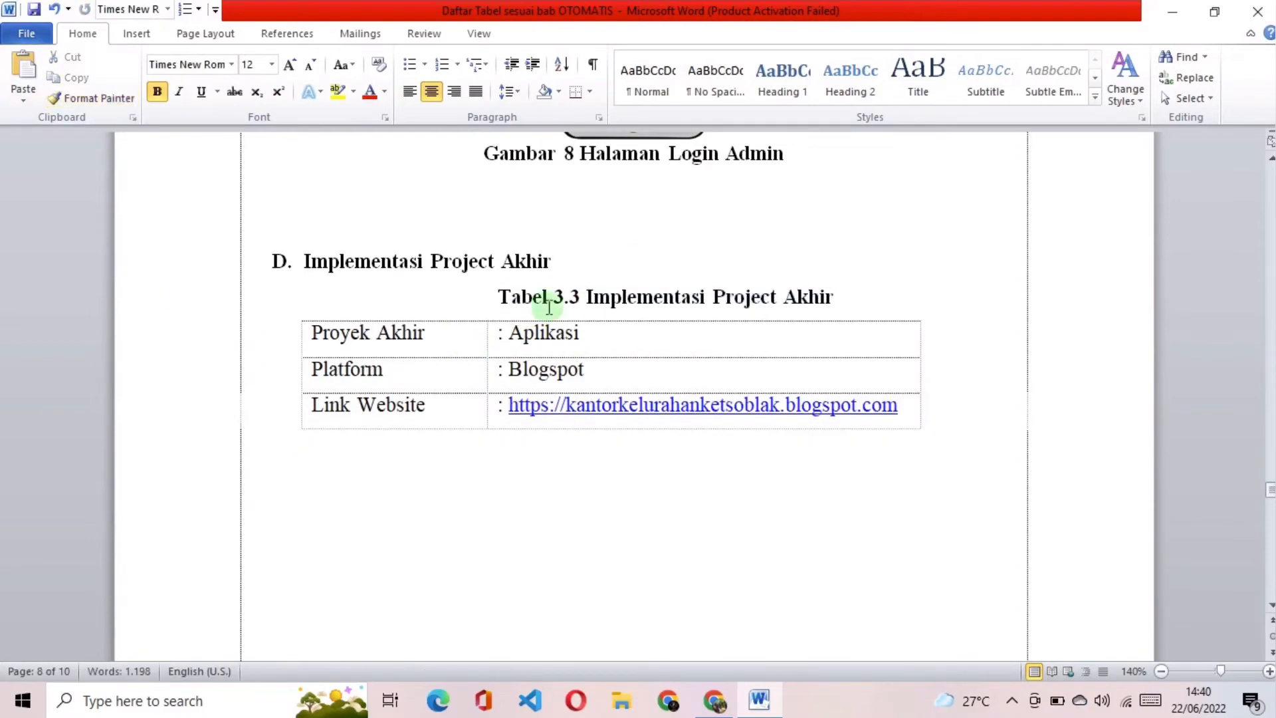
Step: Look through the remaining pages, including DAFTAR PUSTAKA, for further tables that need captions
{"action": "scroll", "coordinate": [639, 309], "scroll_direction": "down", "scroll_amount": 6}
{"action": "scroll", "coordinate": [639, 308], "scroll_direction": "down", "scroll_amount": 3}
{"action": "scroll", "coordinate": [638, 310], "scroll_direction": "down", "scroll_amount": 14}
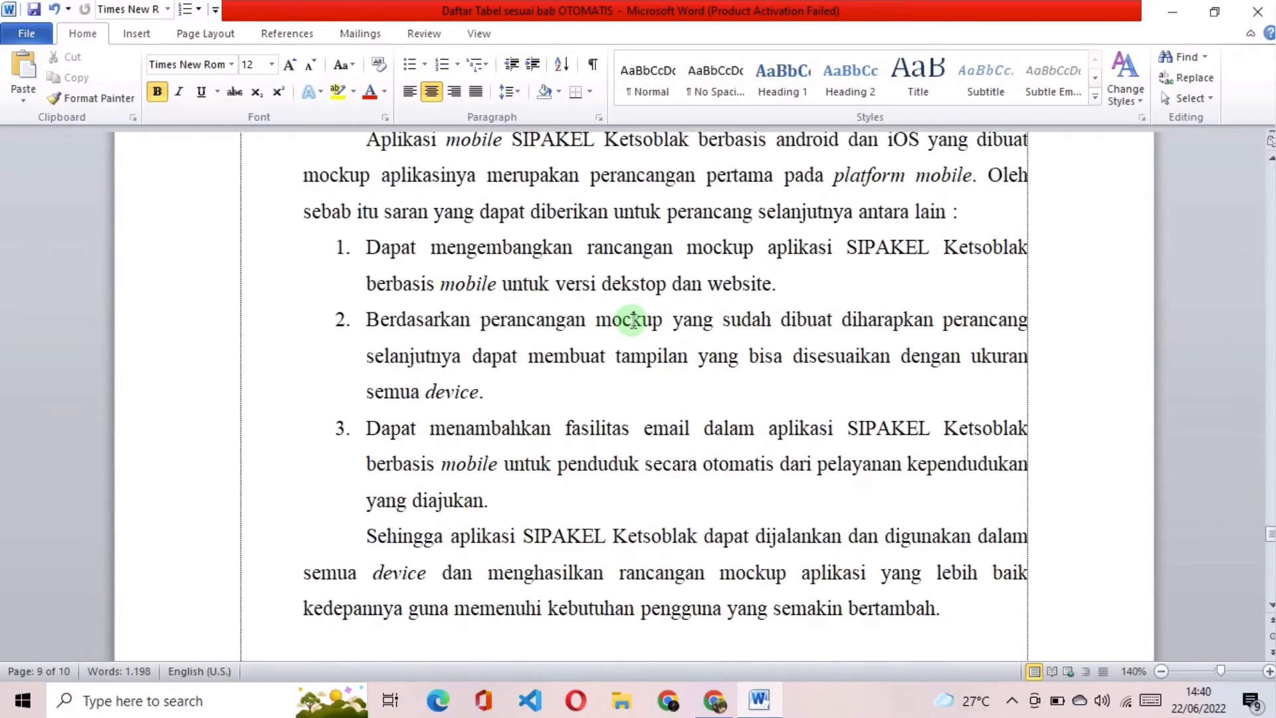
{"action": "scroll", "coordinate": [633, 321], "scroll_direction": "down", "scroll_amount": 14}
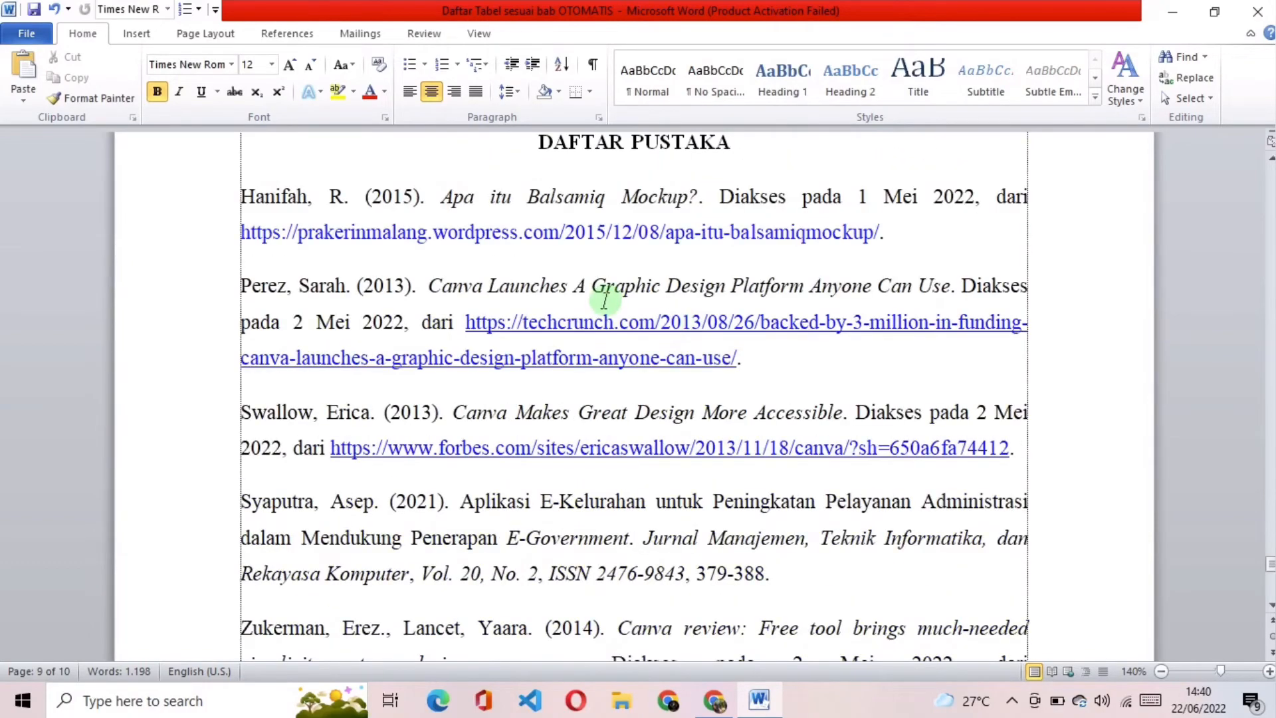
{"action": "scroll", "coordinate": [604, 299], "scroll_direction": "down", "scroll_amount": 4}
{"action": "scroll", "coordinate": [604, 300], "scroll_direction": "down", "scroll_amount": 4}
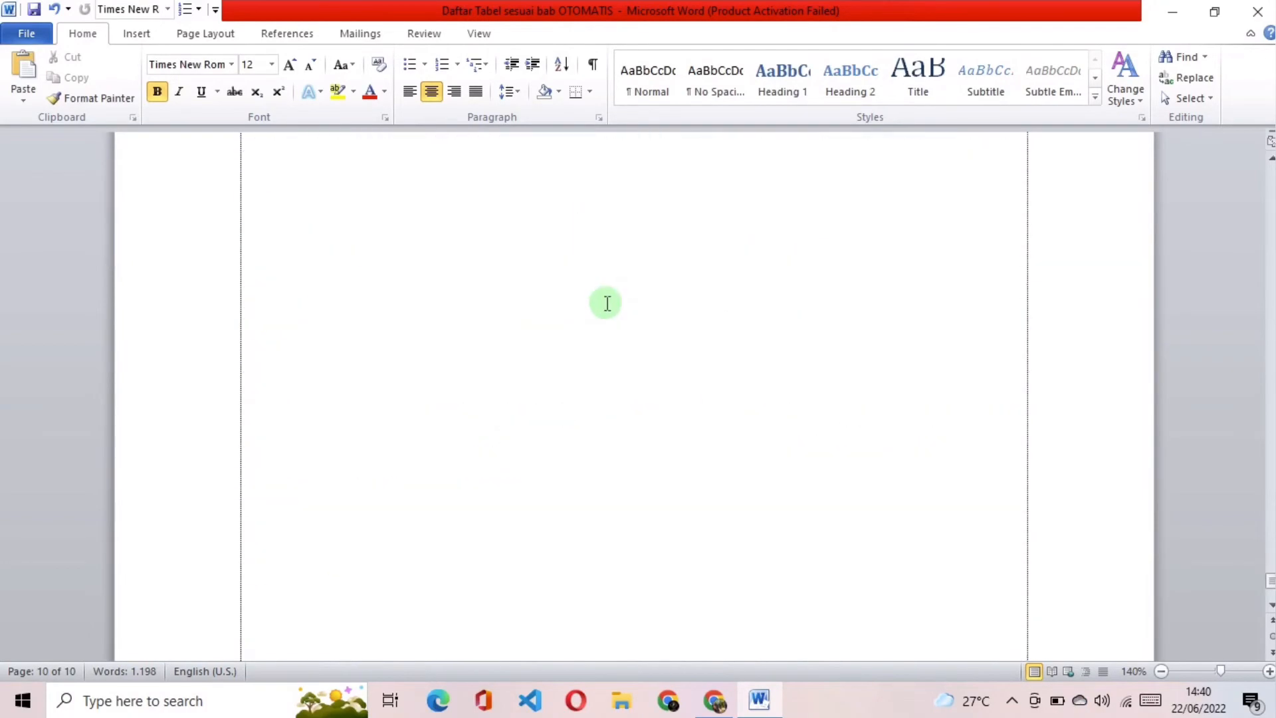
{"action": "scroll", "coordinate": [606, 305], "scroll_direction": "up", "scroll_amount": 9}
{"action": "scroll", "coordinate": [612, 310], "scroll_direction": "up", "scroll_amount": 20}
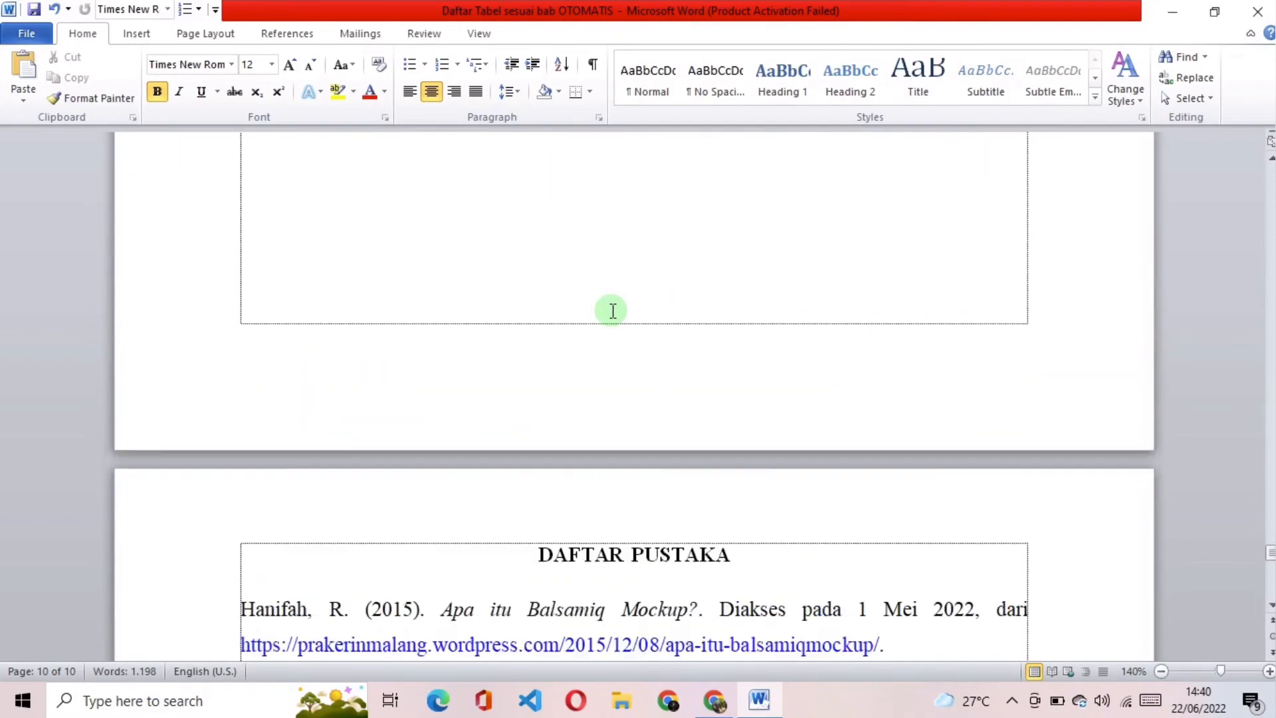
Step: Place the insertion point directly before the BAB I heading, after the KATA PENGANTAR page
{"action": "scroll", "coordinate": [613, 310], "scroll_direction": "up", "scroll_amount": 20}
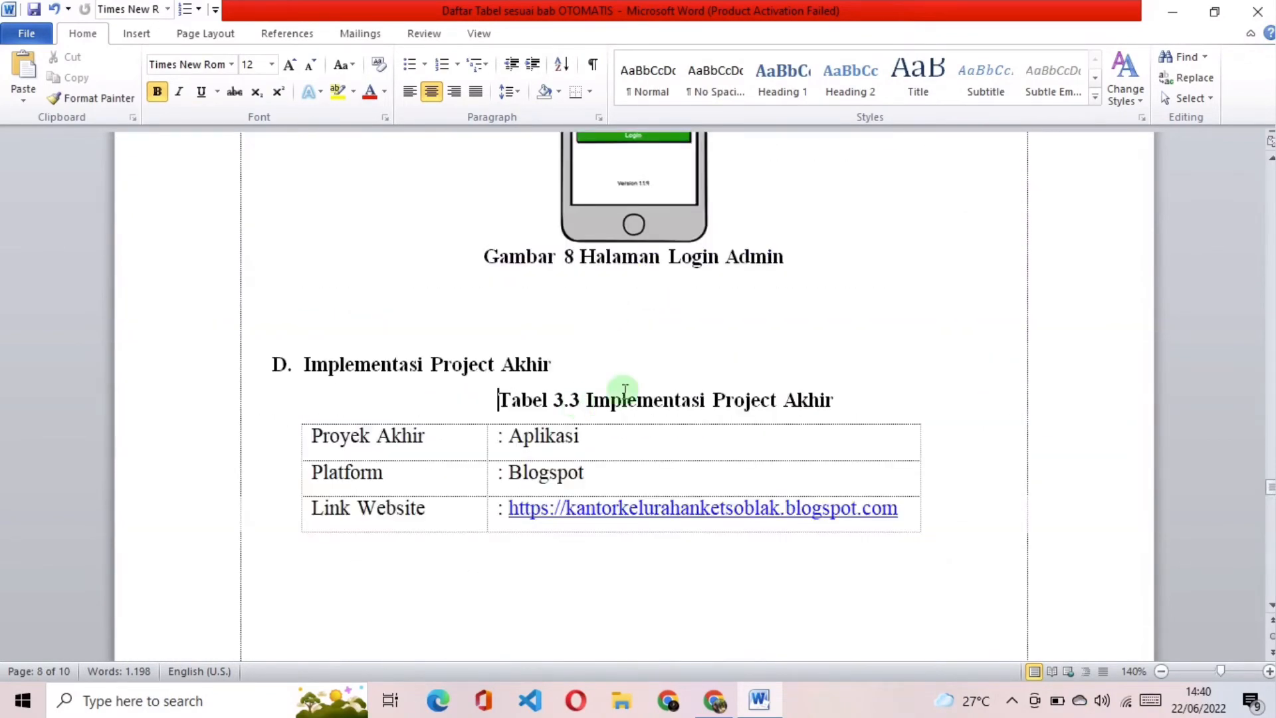
{"action": "left_click", "coordinate": [862, 400]}
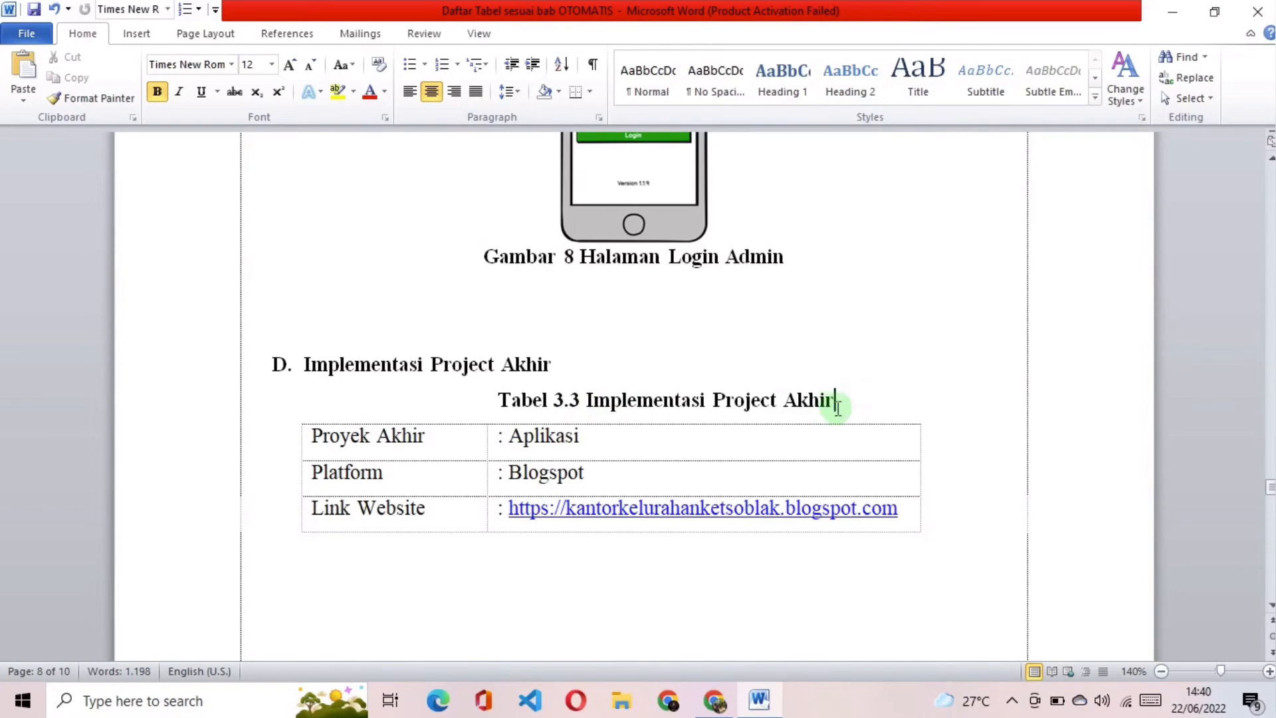
{"action": "scroll", "coordinate": [855, 392], "scroll_direction": "up", "scroll_amount": 12}
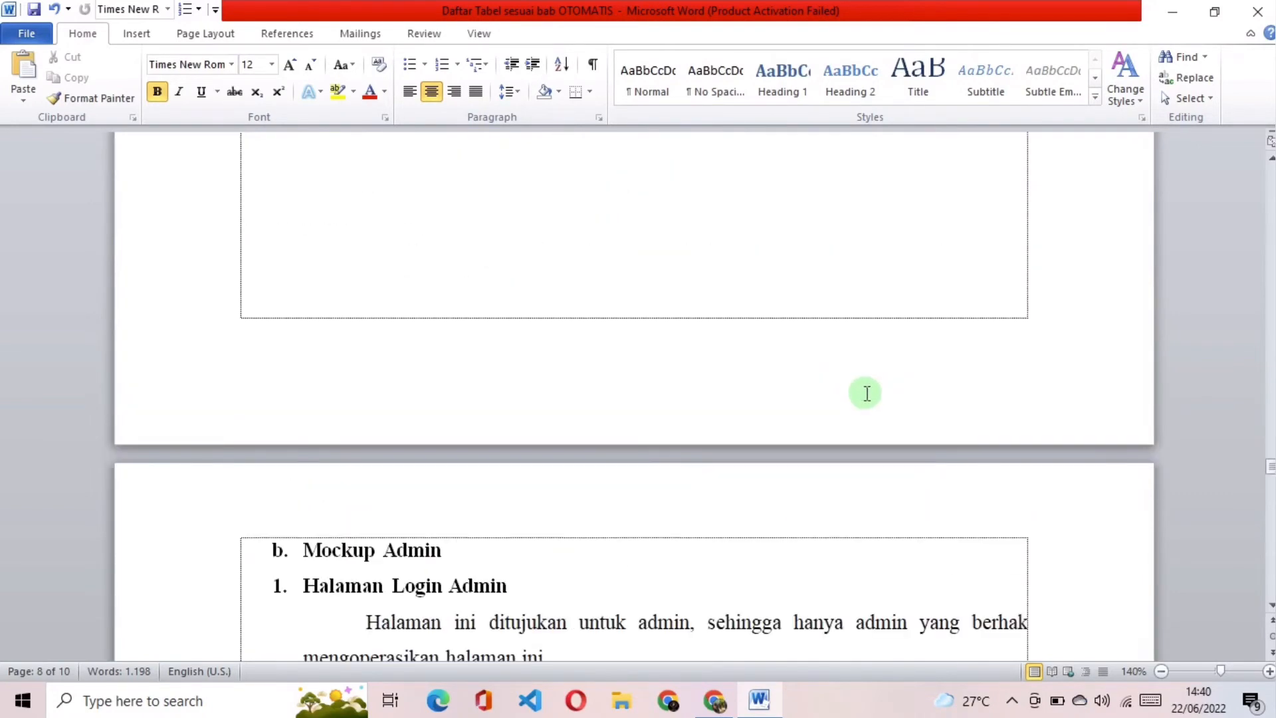
{"action": "scroll", "coordinate": [874, 389], "scroll_direction": "up", "scroll_amount": 4}
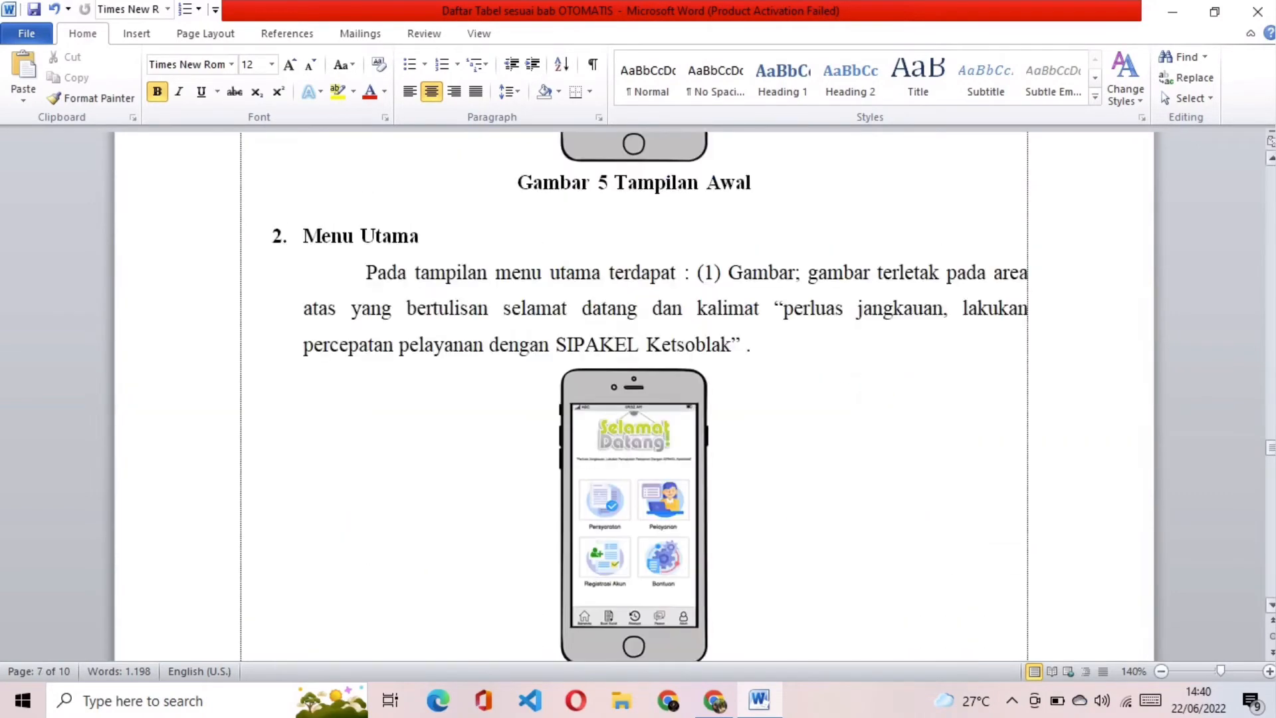
{"action": "scroll", "coordinate": [874, 389], "scroll_direction": "up", "scroll_amount": 20}
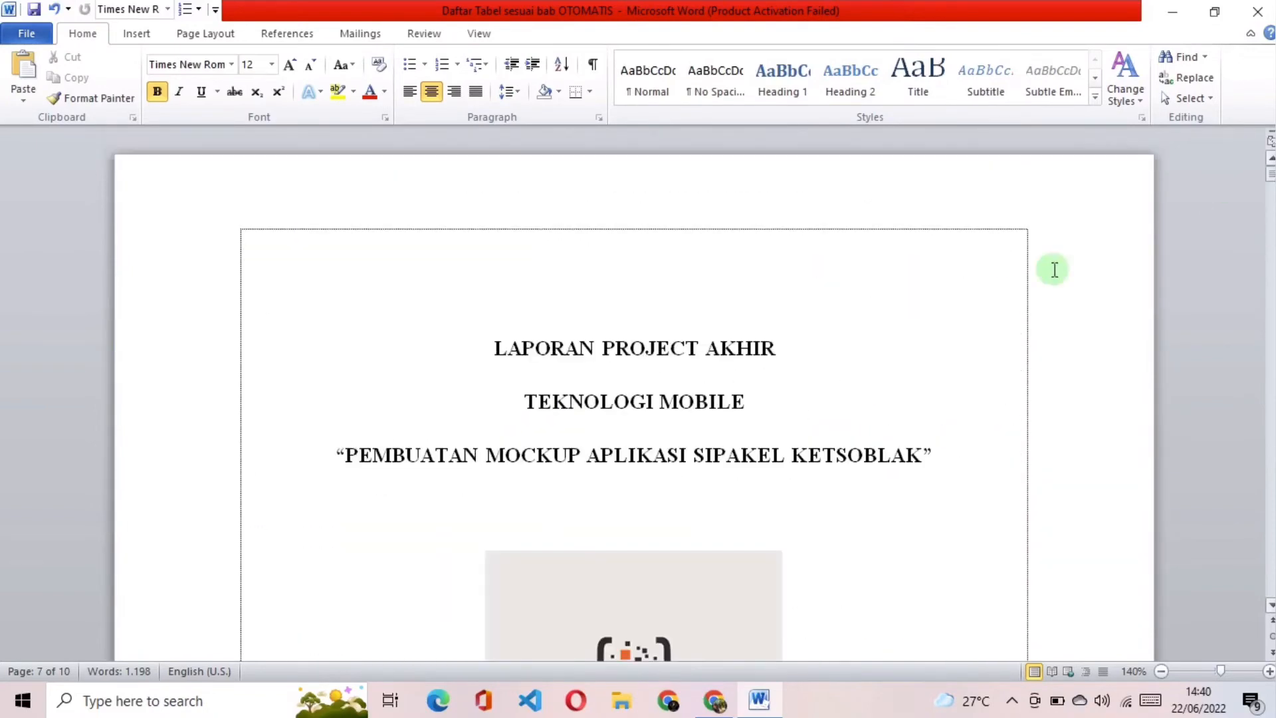
{"action": "left_click", "coordinate": [776, 342]}
{"action": "scroll", "coordinate": [731, 336], "scroll_direction": "down", "scroll_amount": 10}
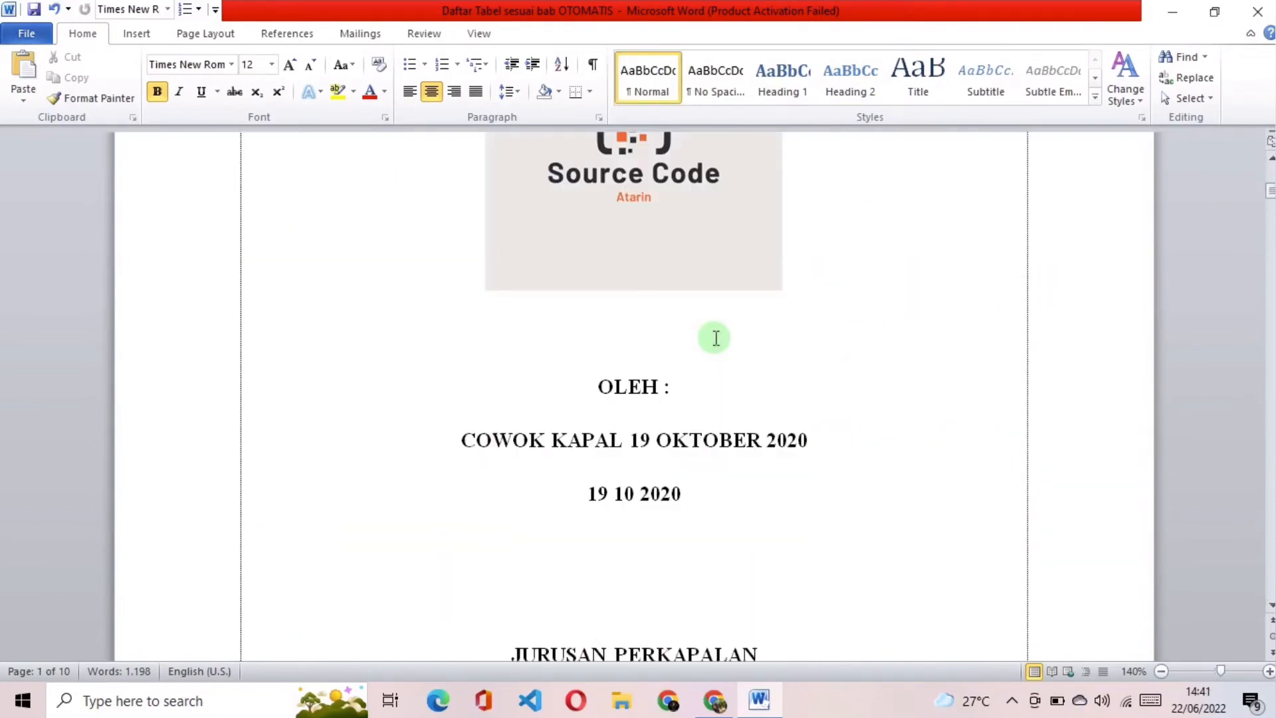
{"action": "scroll", "coordinate": [822, 332], "scroll_direction": "down", "scroll_amount": 5}
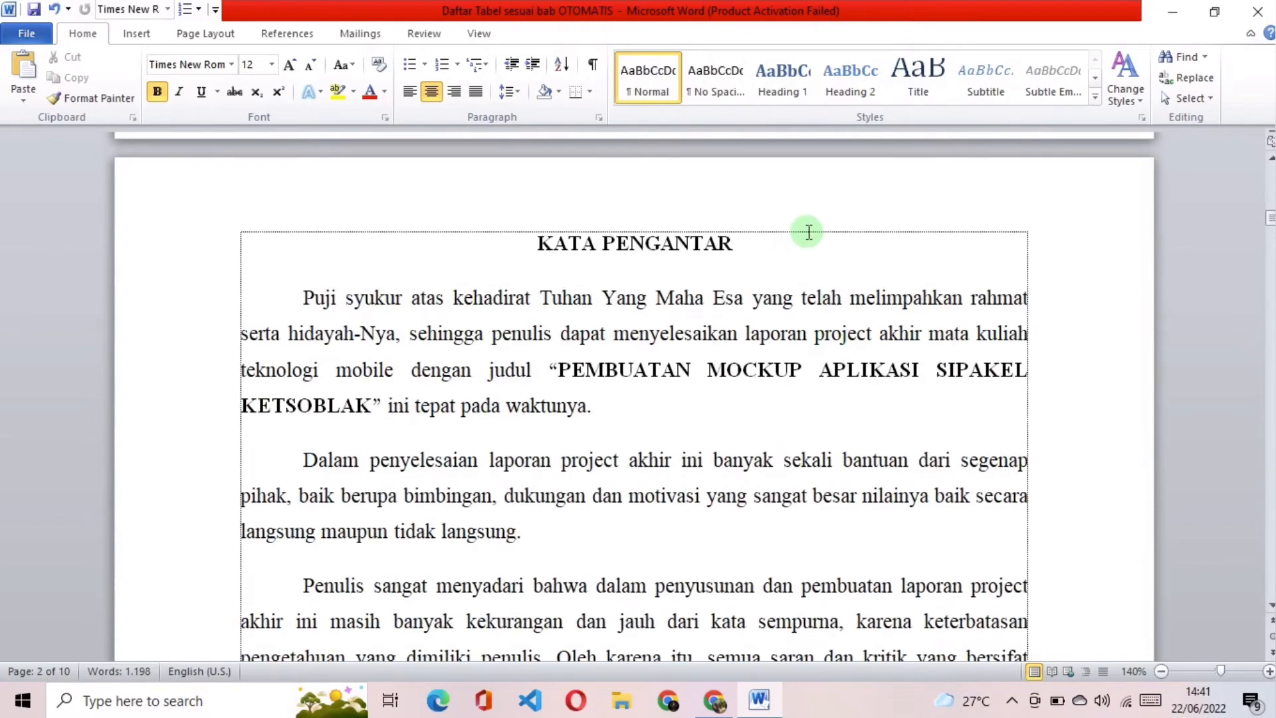
{"action": "left_click", "coordinate": [826, 247]}
{"action": "scroll", "coordinate": [826, 246], "scroll_direction": "down", "scroll_amount": 4}
{"action": "scroll", "coordinate": [826, 248], "scroll_direction": "down", "scroll_amount": 8}
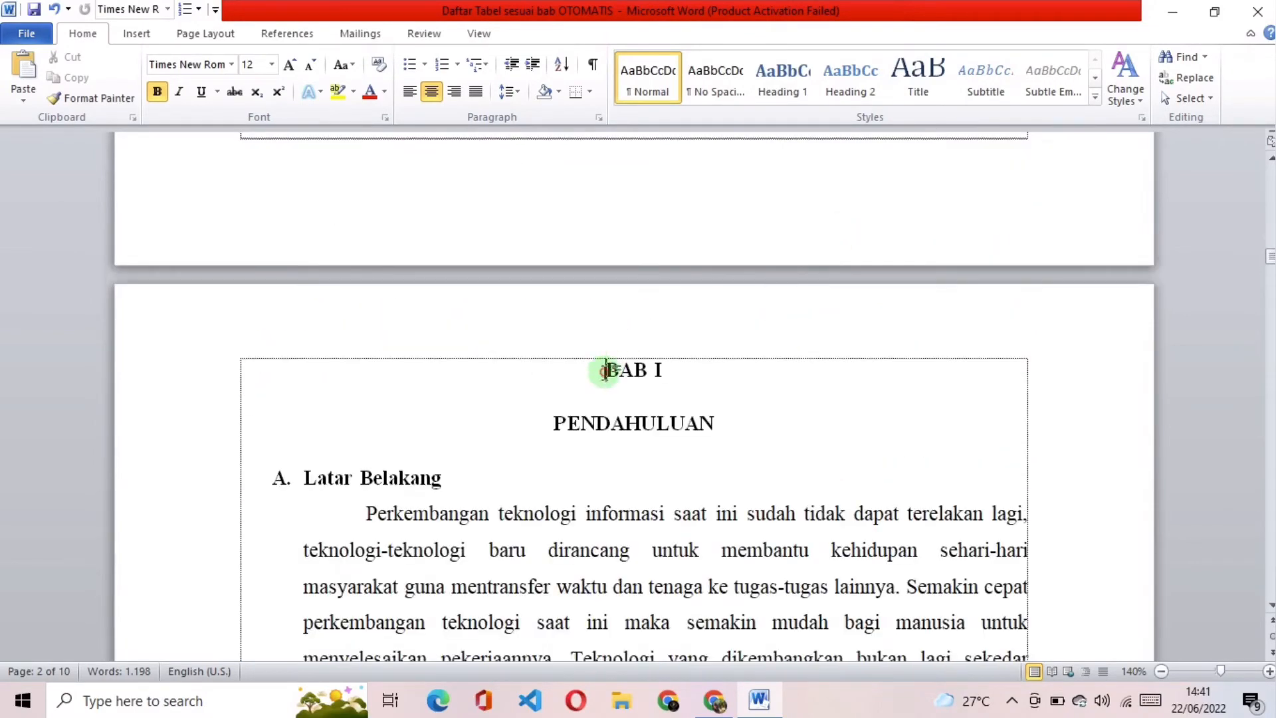
{"action": "left_click", "coordinate": [575, 371]}
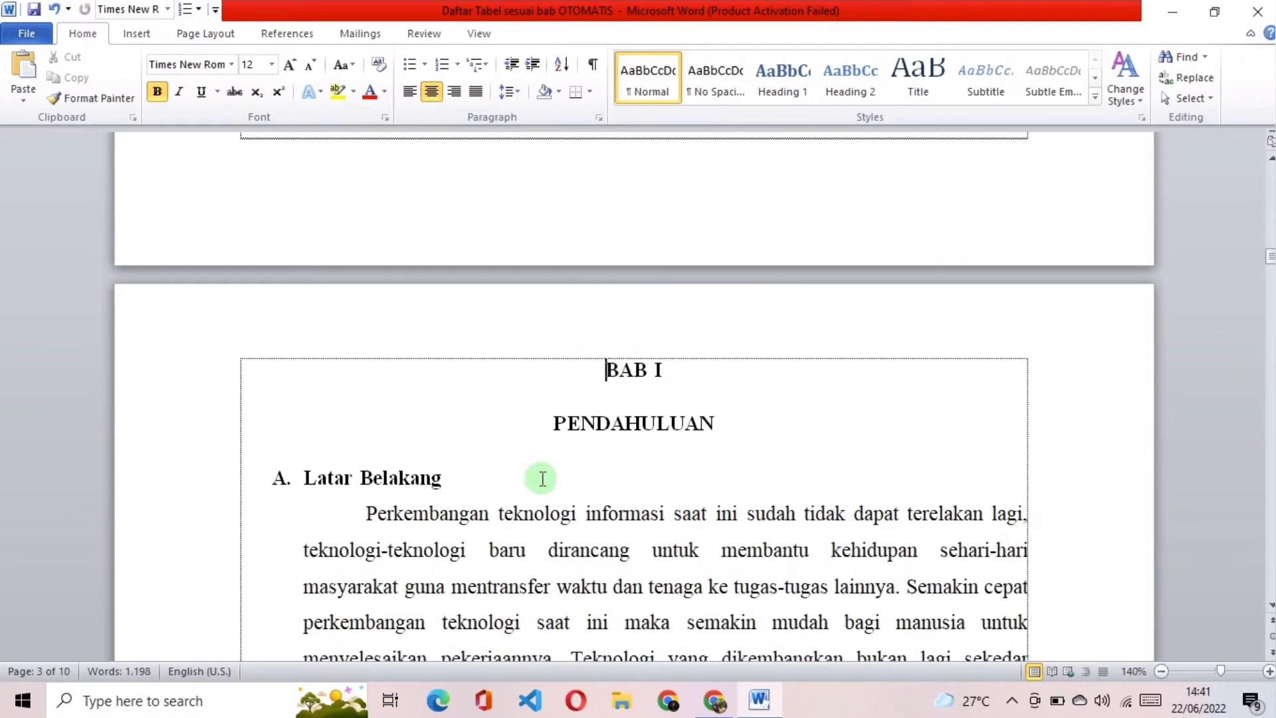
{"action": "key", "text": "Return"}
{"action": "key", "text": "Return"}
{"action": "key", "text": "Return"}
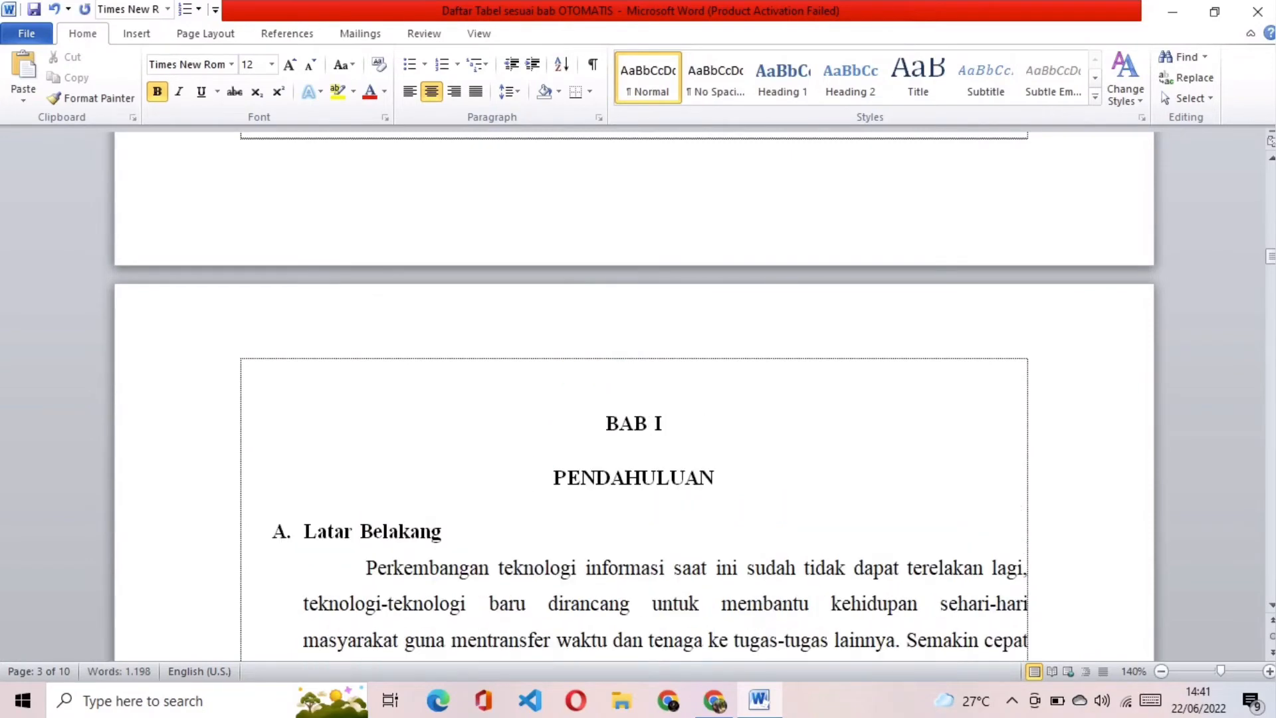
{"action": "key", "text": "Return"}
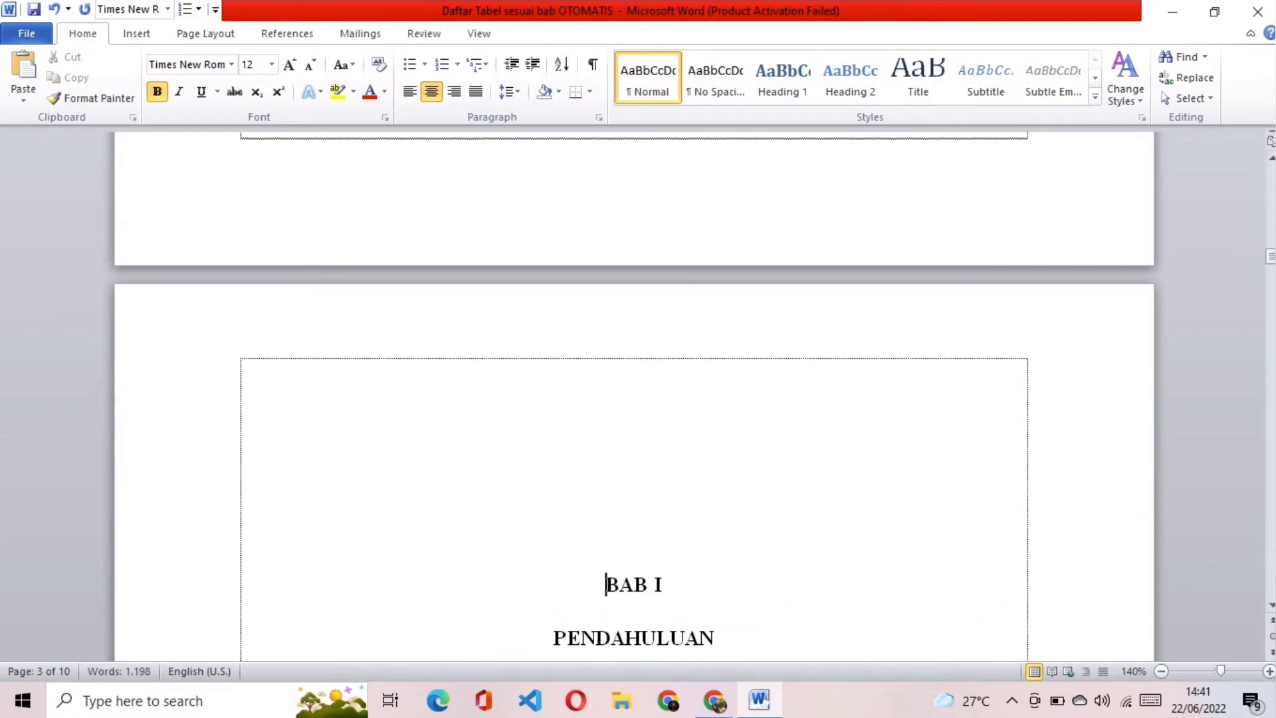
{"action": "key", "text": "ctrl+z"}
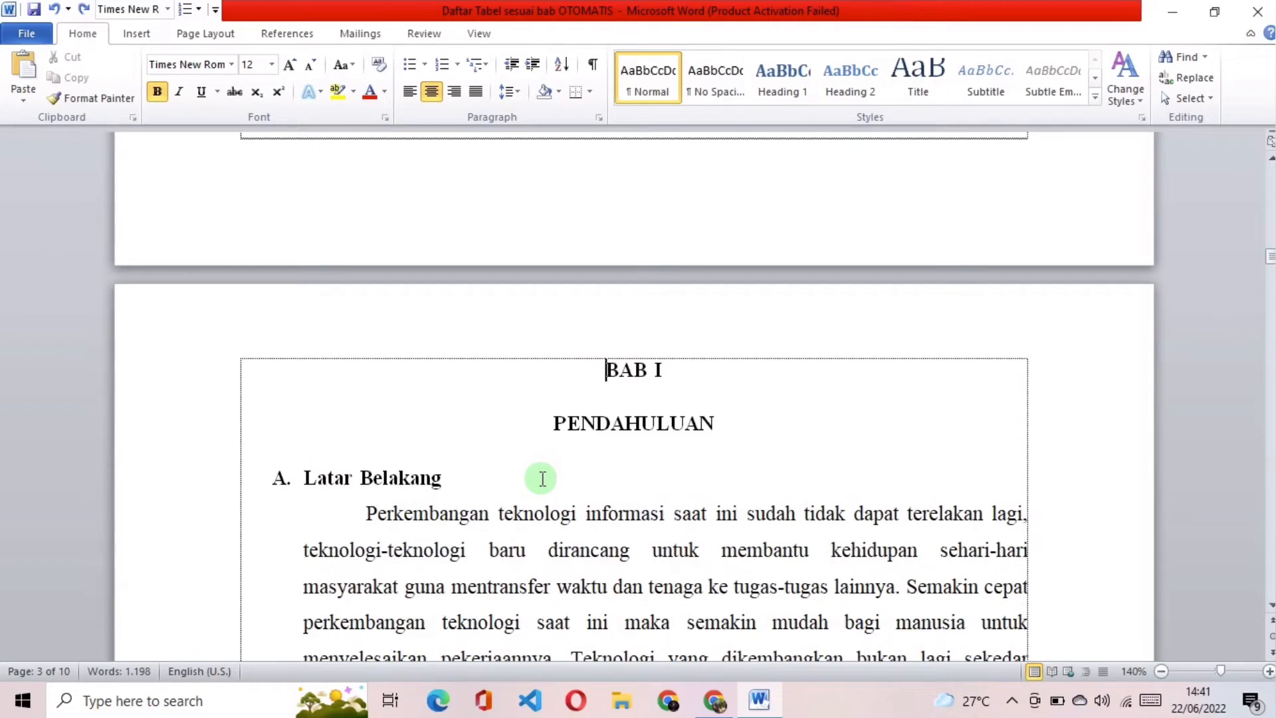
Step: Enter the heading "DAFTAR TABEL" before BAB I and separate it from the chapter with a page break
{"action": "key", "text": "Caps_Lock"}
{"action": "type", "text": "DAFTAR "}
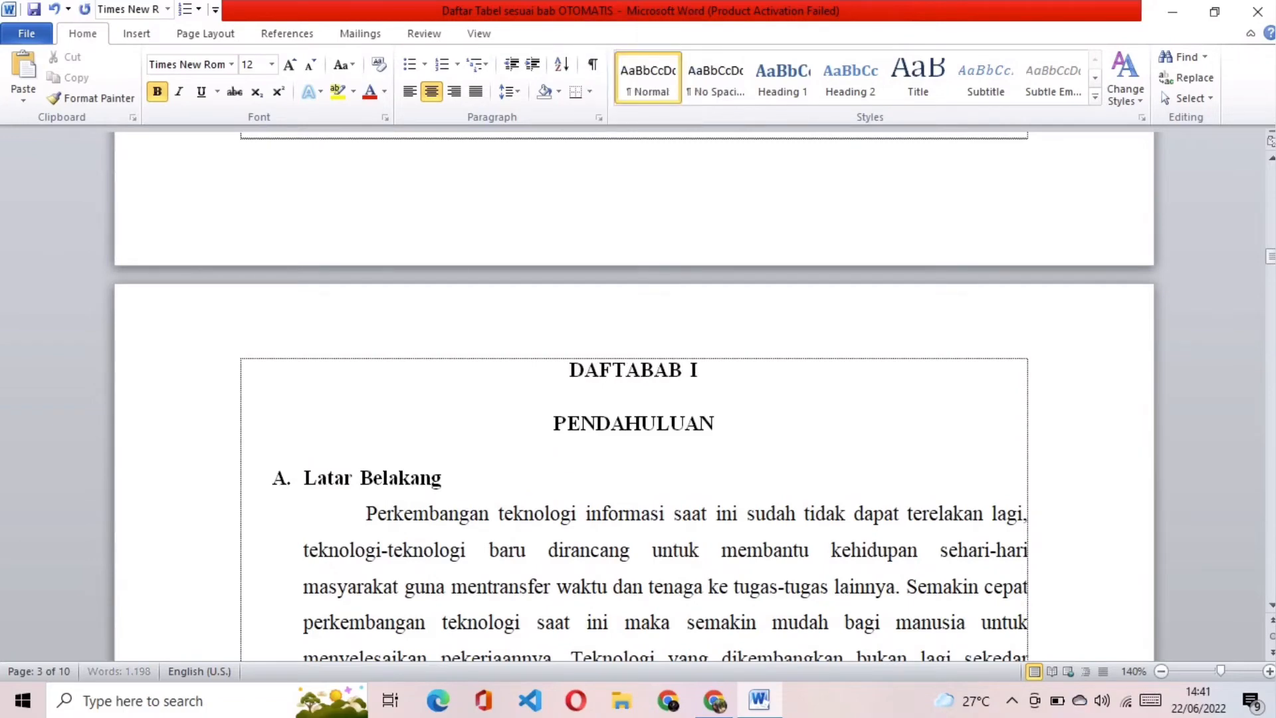
{"action": "type", "text": "TABEL"}
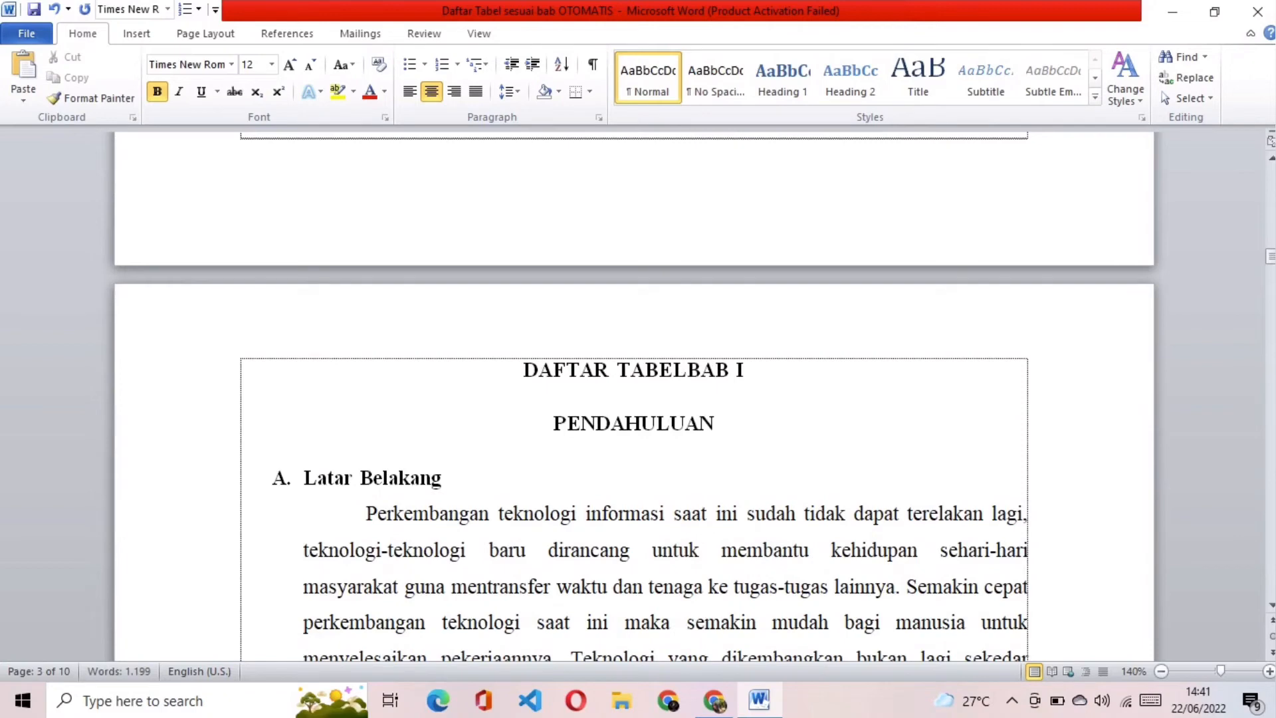
{"action": "key", "text": "ctrl+Return"}
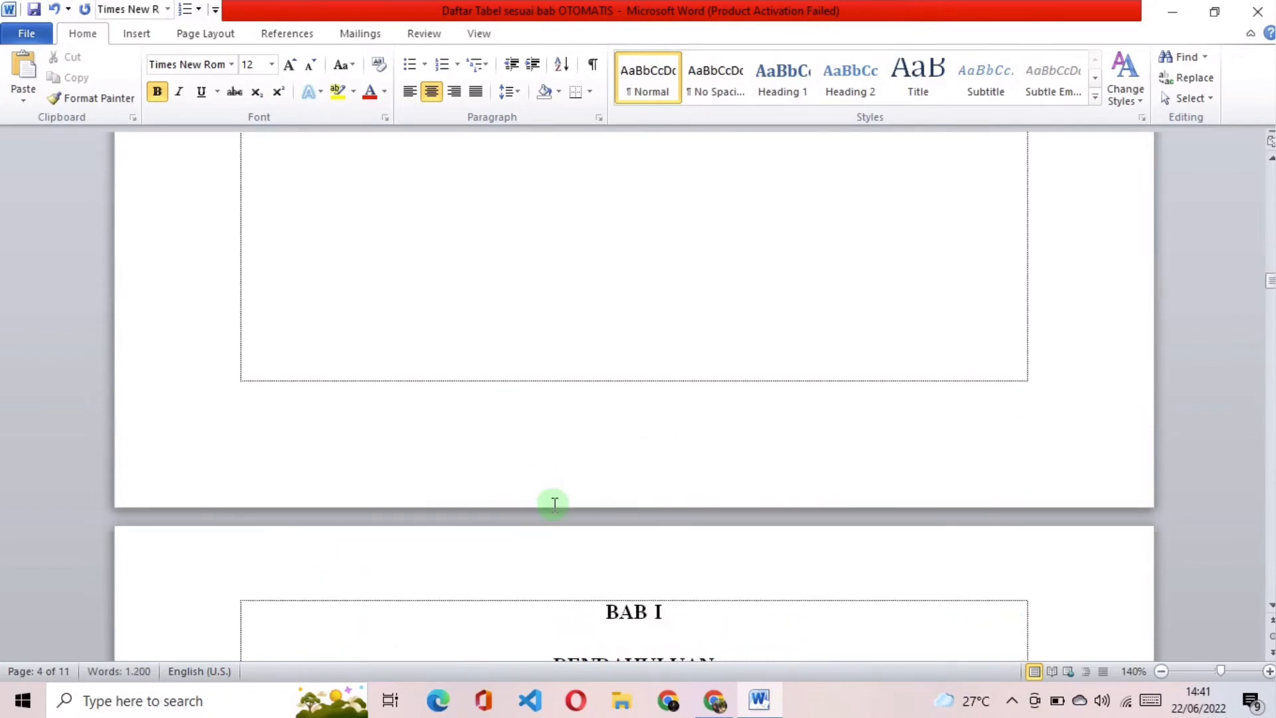
{"action": "scroll", "coordinate": [554, 503], "scroll_direction": "down", "scroll_amount": 3}
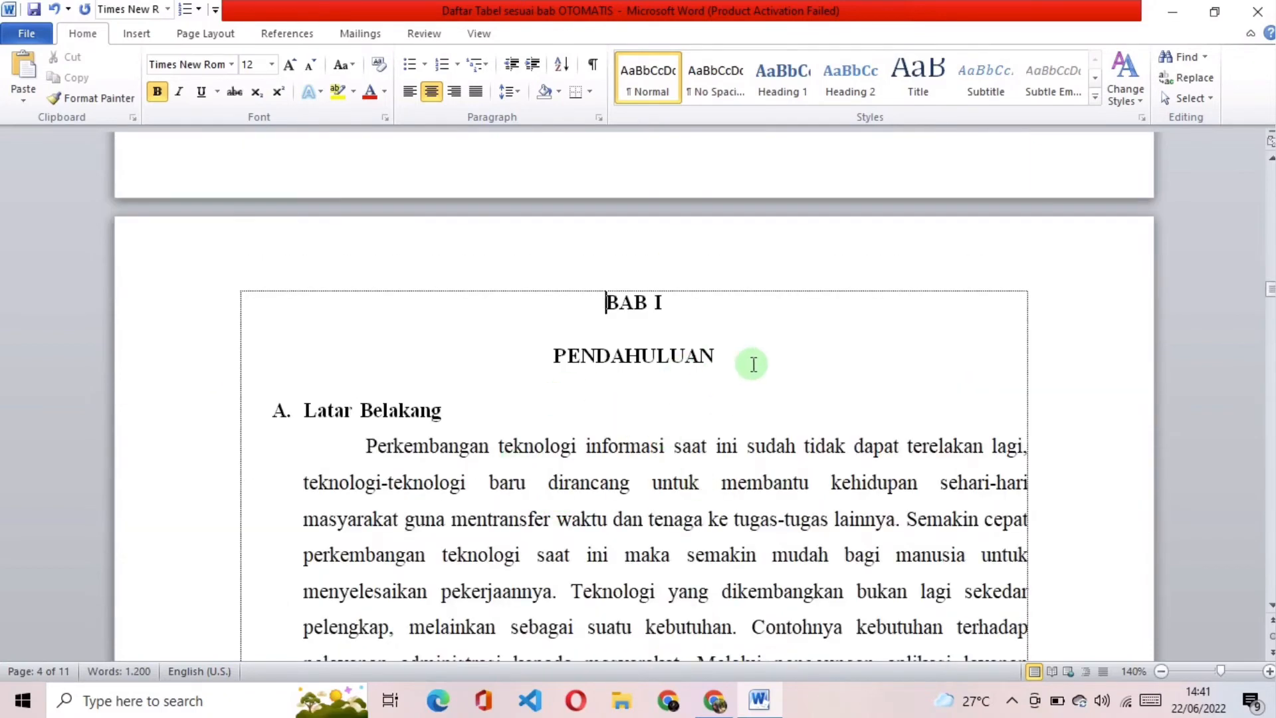
{"action": "left_click", "coordinate": [750, 363]}
Step: Add an empty line below the DAFTAR TABEL heading
{"action": "scroll", "coordinate": [794, 429], "scroll_direction": "up", "scroll_amount": 3}
{"action": "scroll", "coordinate": [795, 429], "scroll_direction": "up", "scroll_amount": 3}
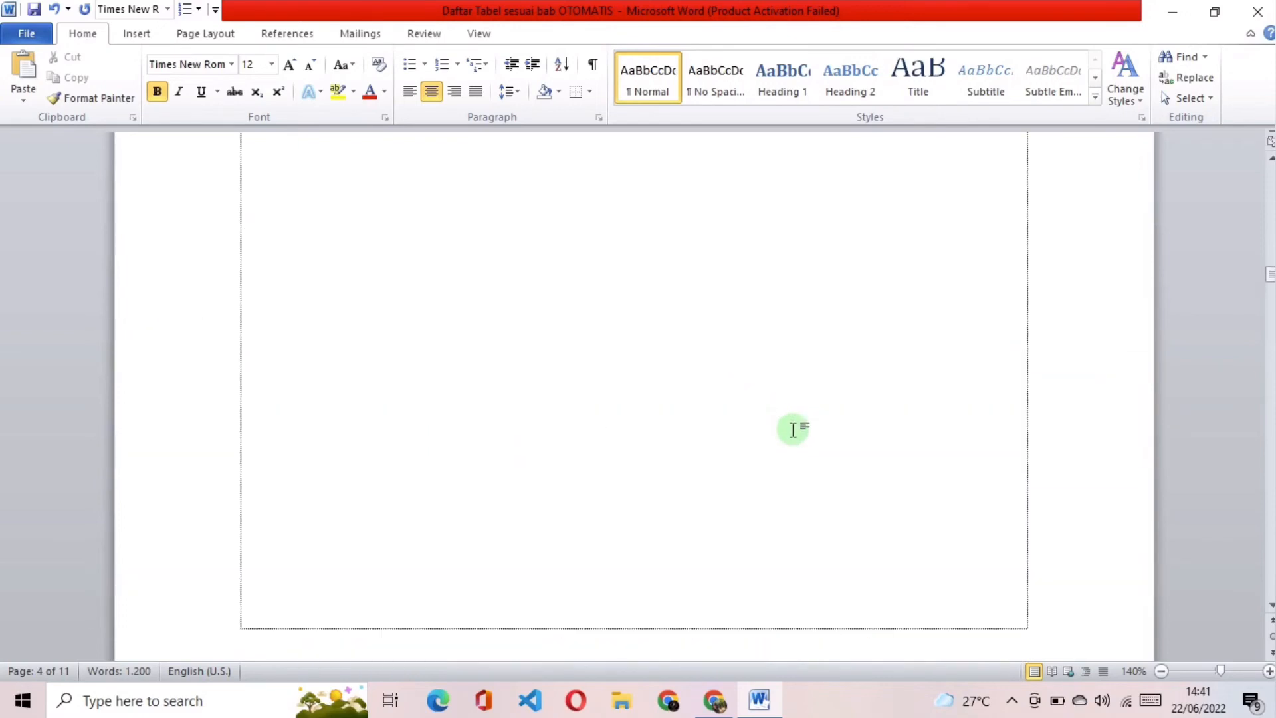
{"action": "scroll", "coordinate": [791, 432], "scroll_direction": "up", "scroll_amount": 3}
{"action": "scroll", "coordinate": [786, 465], "scroll_direction": "down", "scroll_amount": 5}
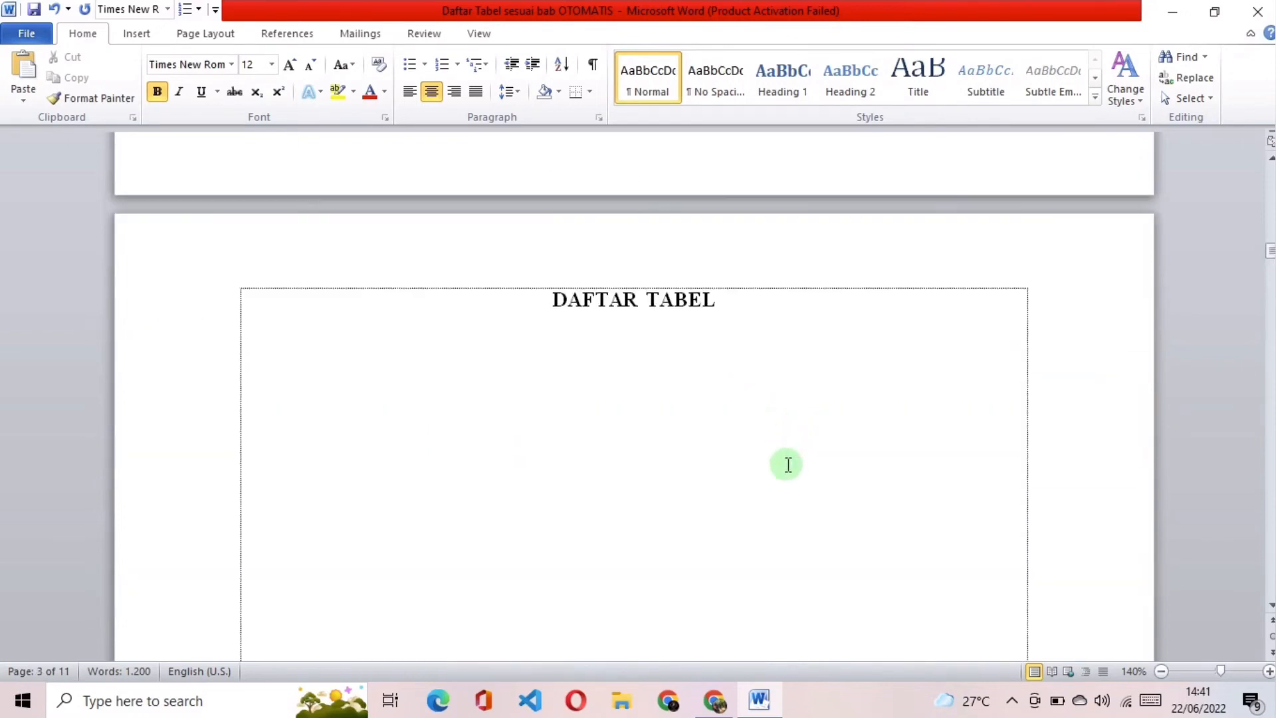
{"action": "scroll", "coordinate": [784, 461], "scroll_direction": "up", "scroll_amount": 1}
{"action": "left_click", "coordinate": [771, 447]}
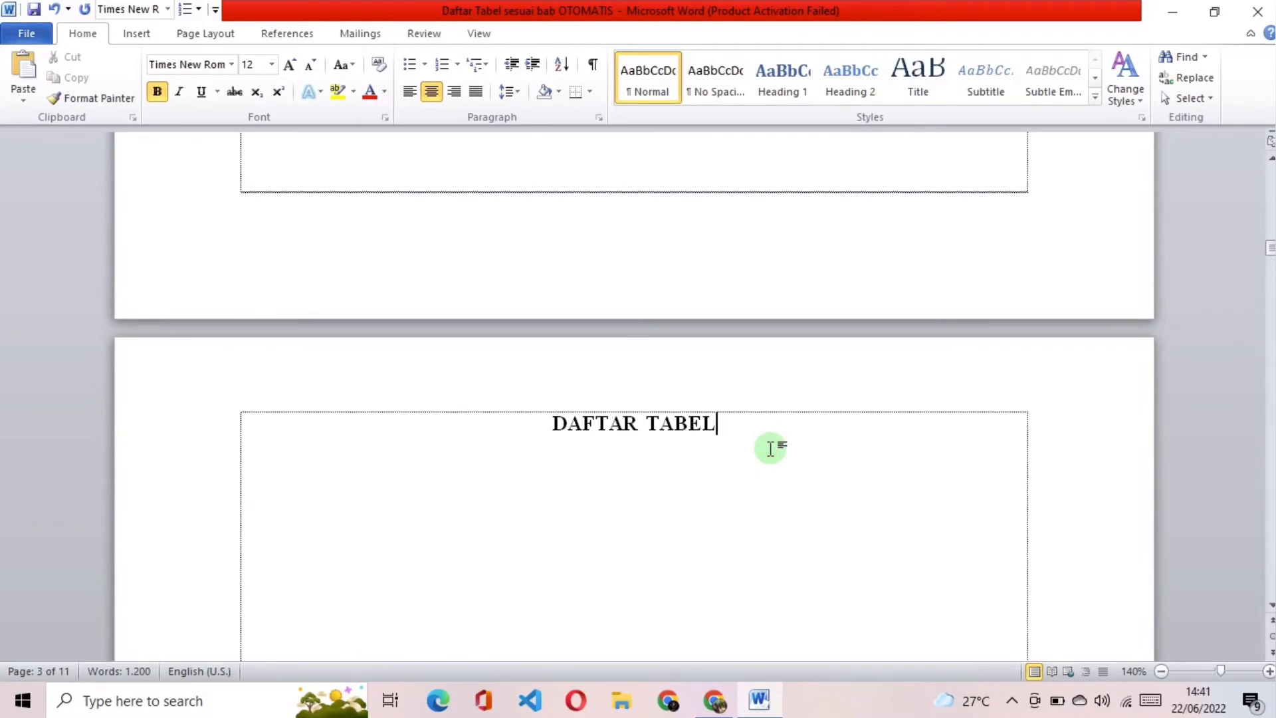
{"action": "key", "text": "Return"}
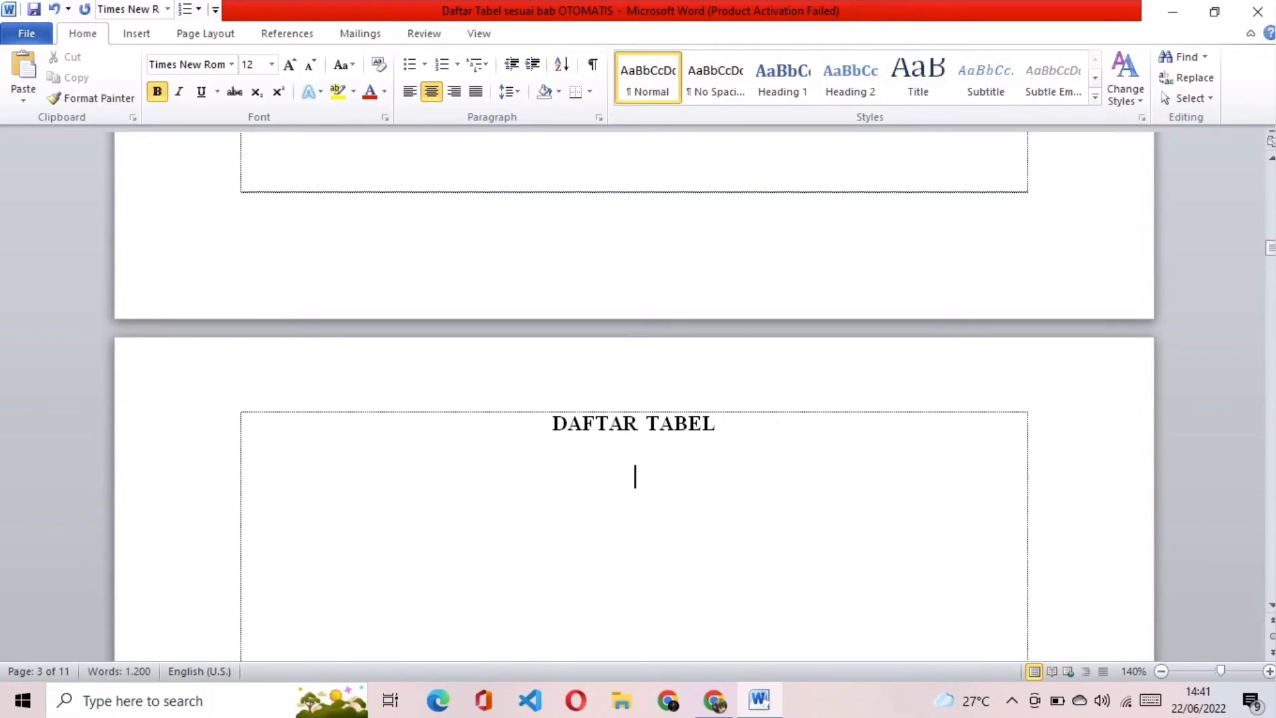
Step: Insert an automatic table of figures below the DAFTAR TABEL heading for the caption label "Tabel 2."
{"action": "left_click", "coordinate": [297, 38]}
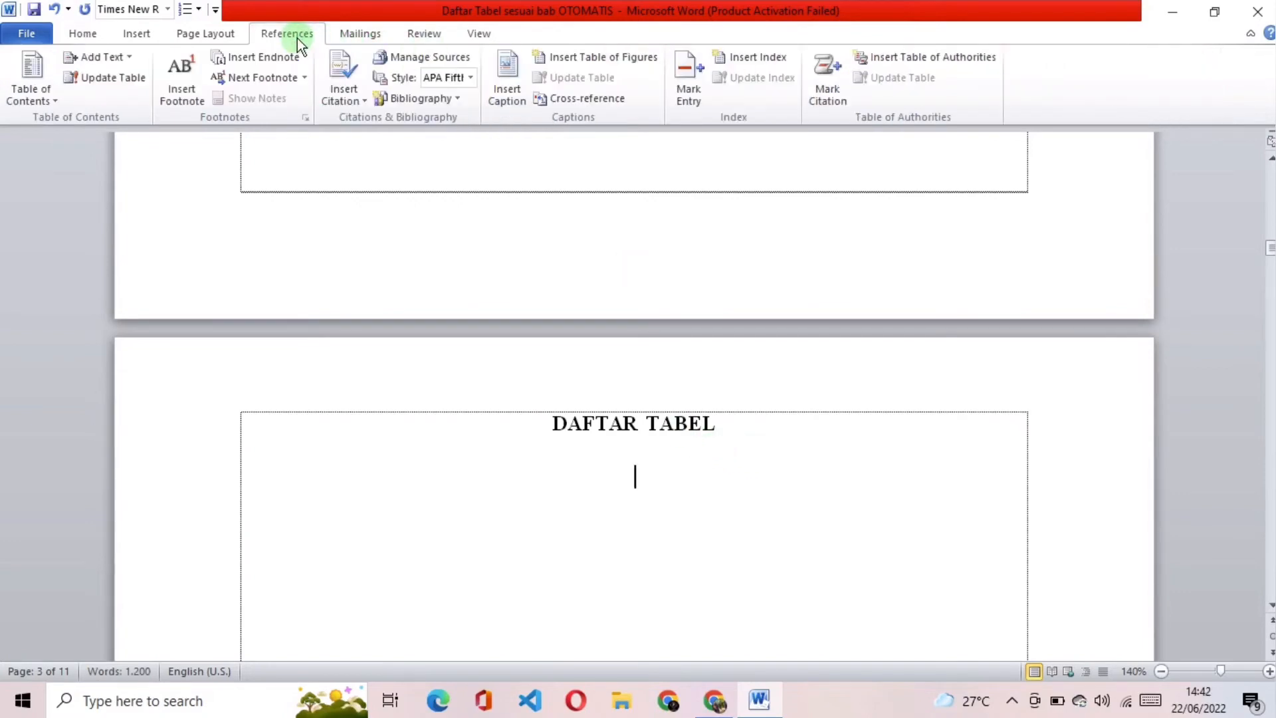
{"action": "left_click", "coordinate": [613, 57]}
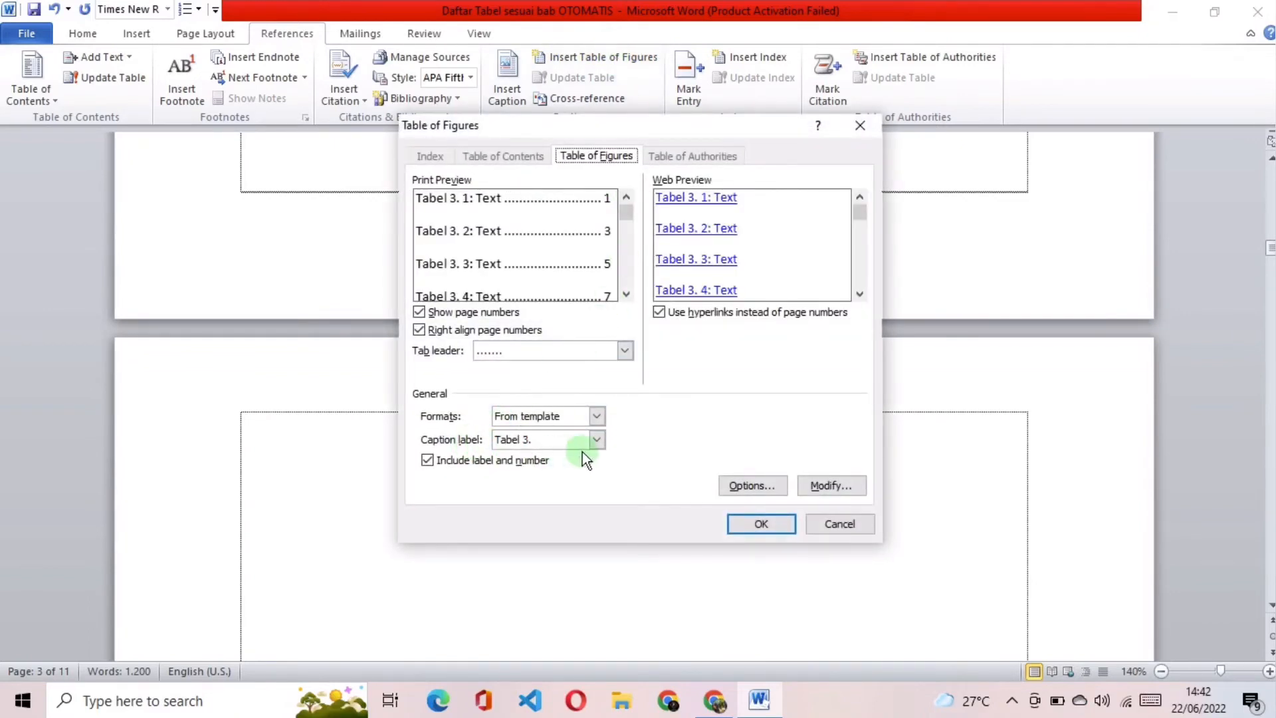
{"action": "left_click", "coordinate": [596, 441]}
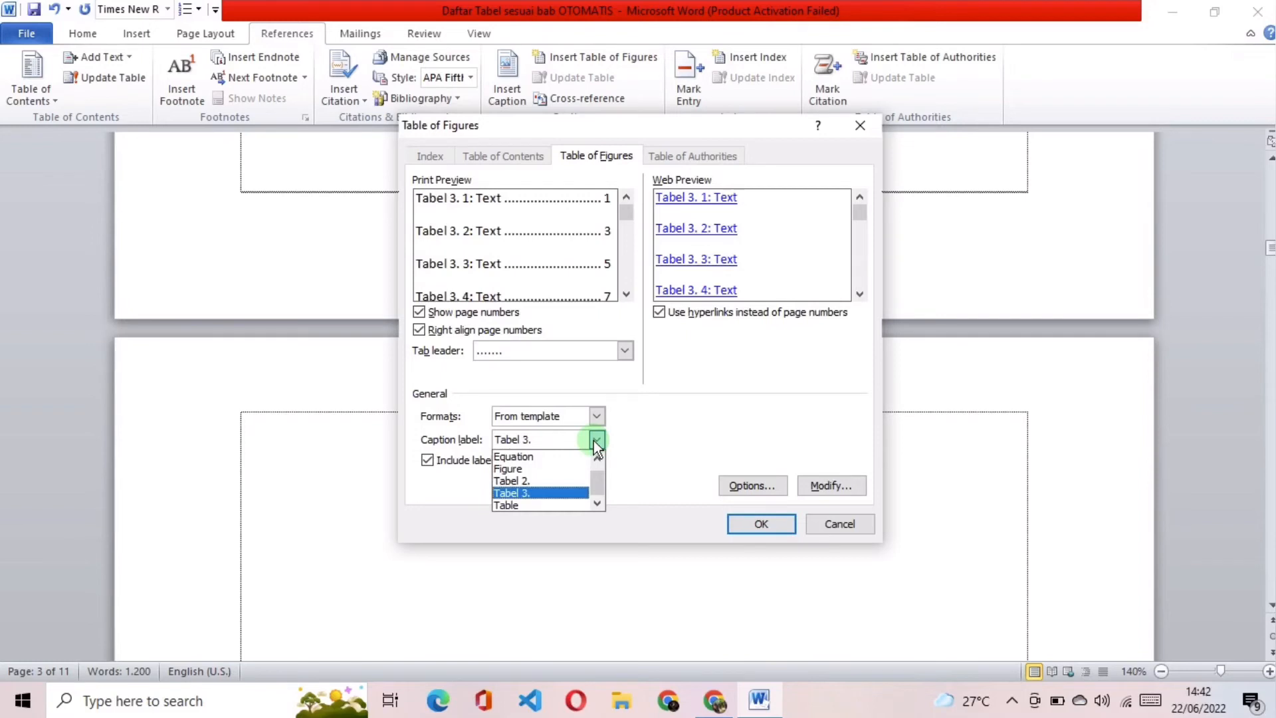
{"action": "left_click", "coordinate": [561, 481]}
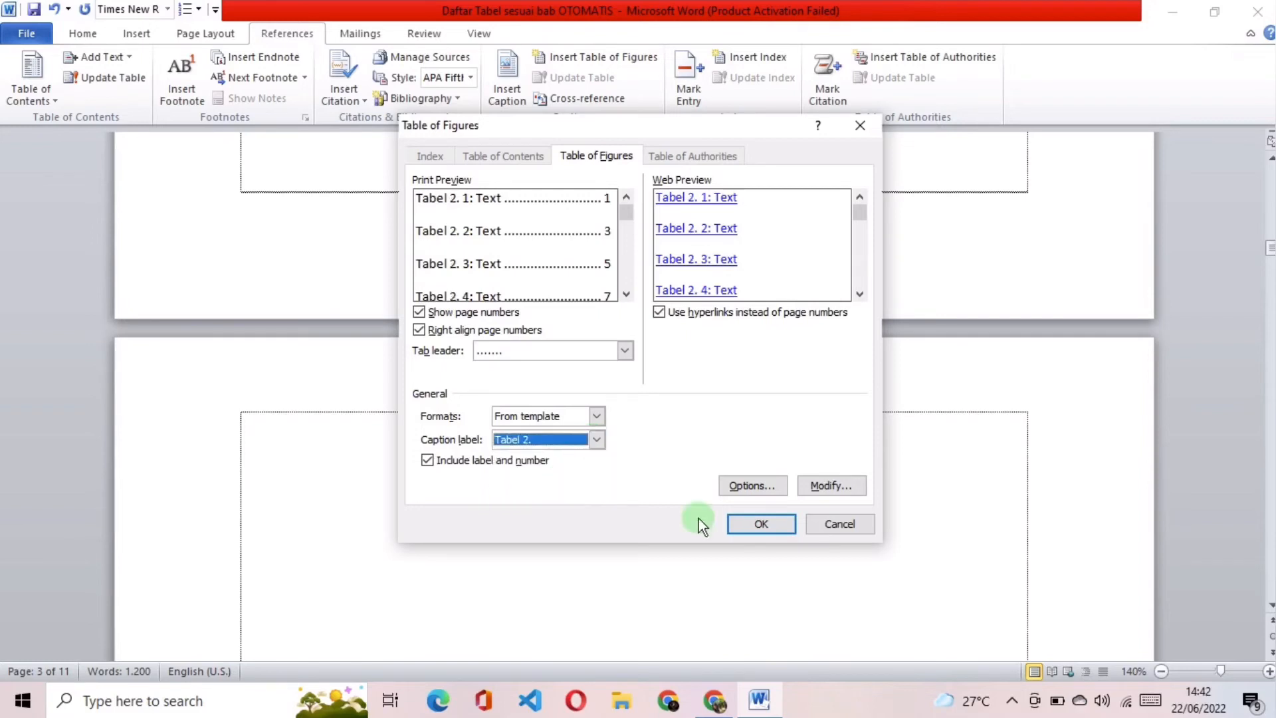
{"action": "left_click", "coordinate": [756, 520]}
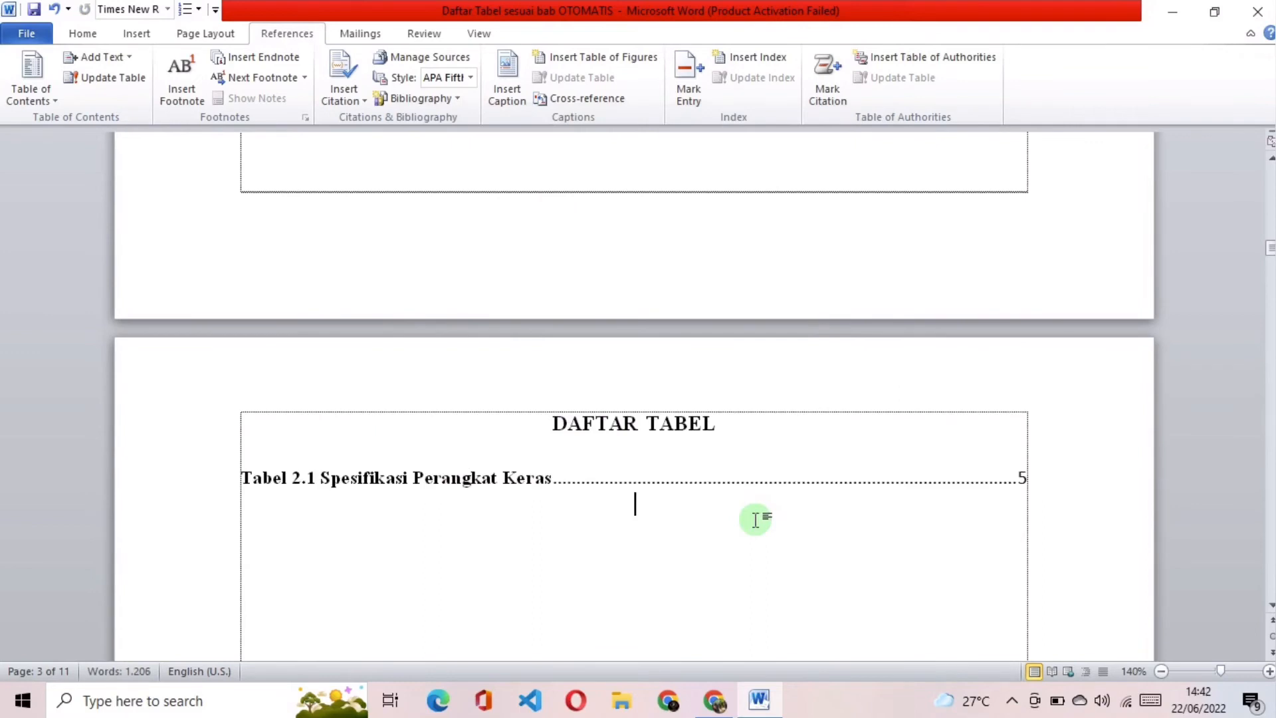
Step: Insert a second table of figures below the first one, using the caption label "Tabel 3."
{"action": "left_click", "coordinate": [636, 58]}
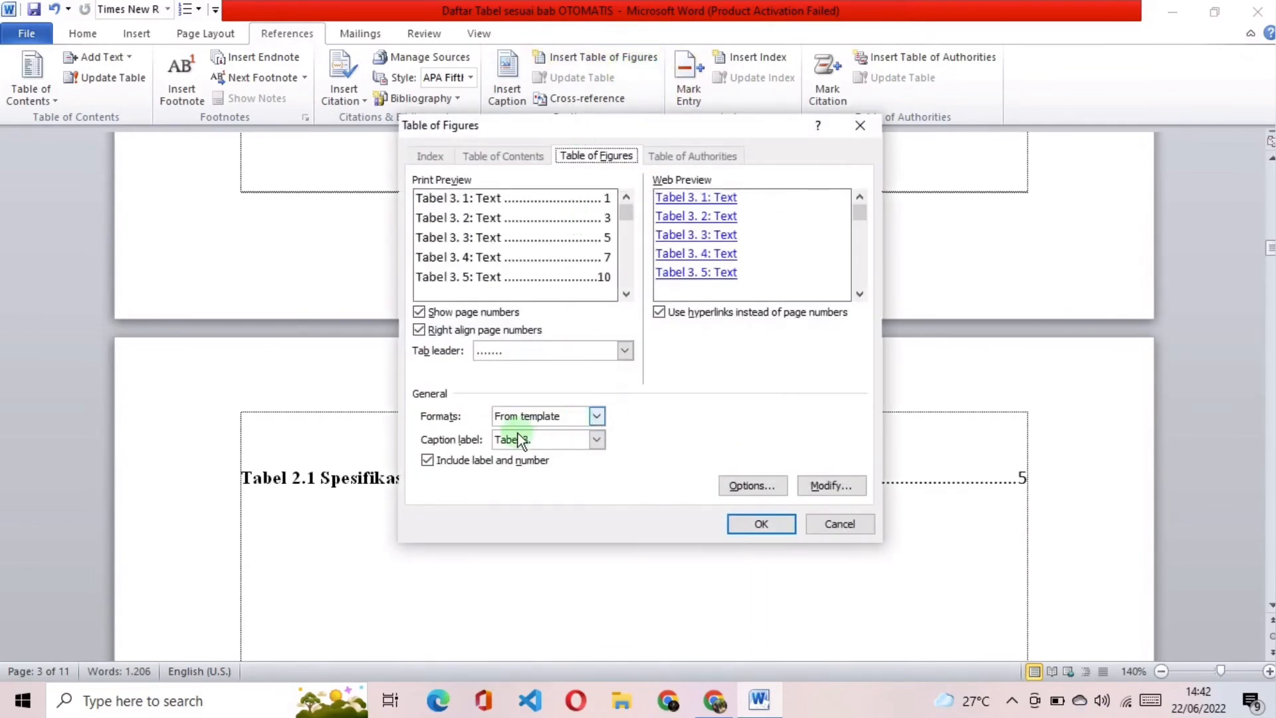
{"action": "left_click", "coordinate": [522, 440]}
{"action": "left_click", "coordinate": [571, 490]}
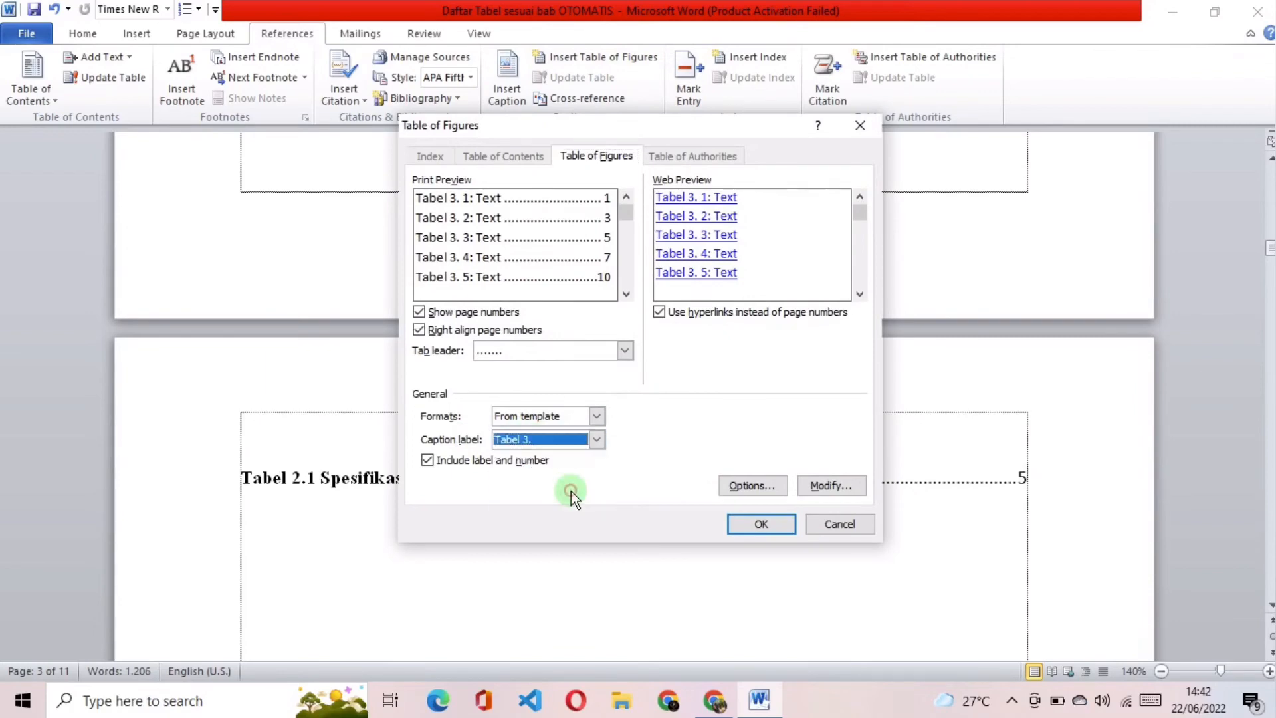
{"action": "left_click", "coordinate": [757, 524]}
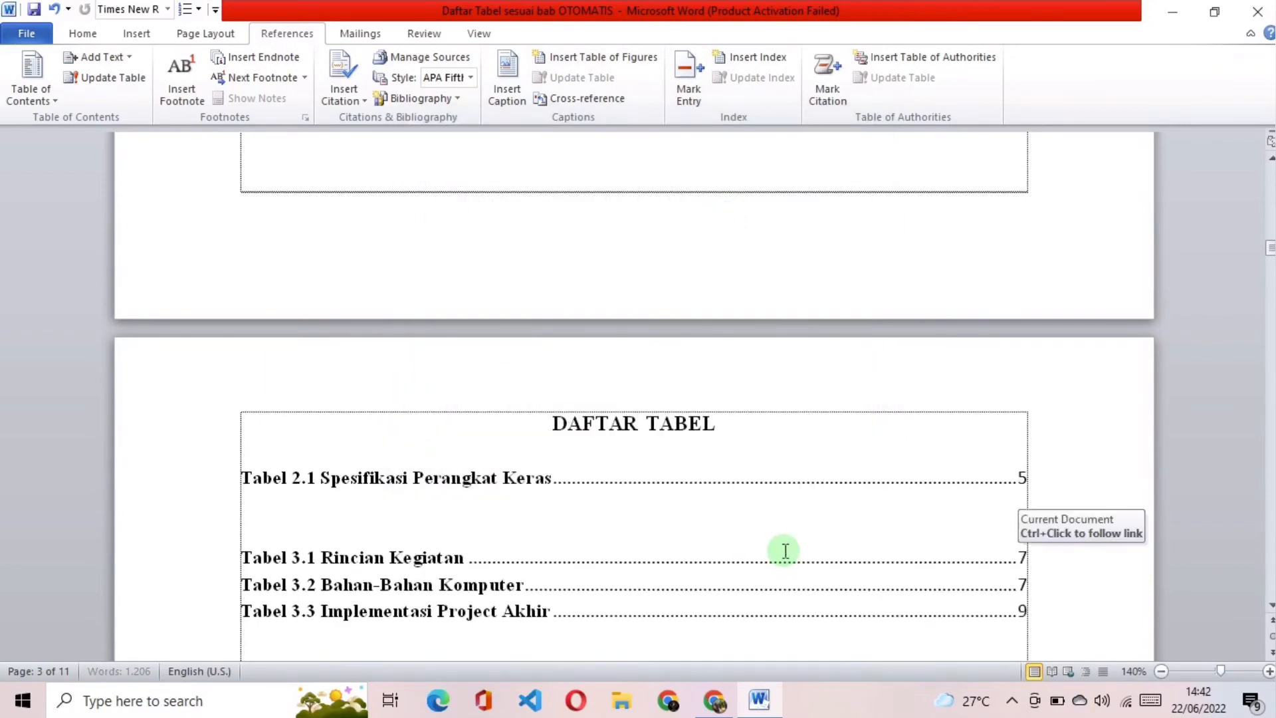
Step: Set all entries of both table lists to Times New Roman, size 12
{"action": "scroll", "coordinate": [784, 477], "scroll_direction": "down", "scroll_amount": 3}
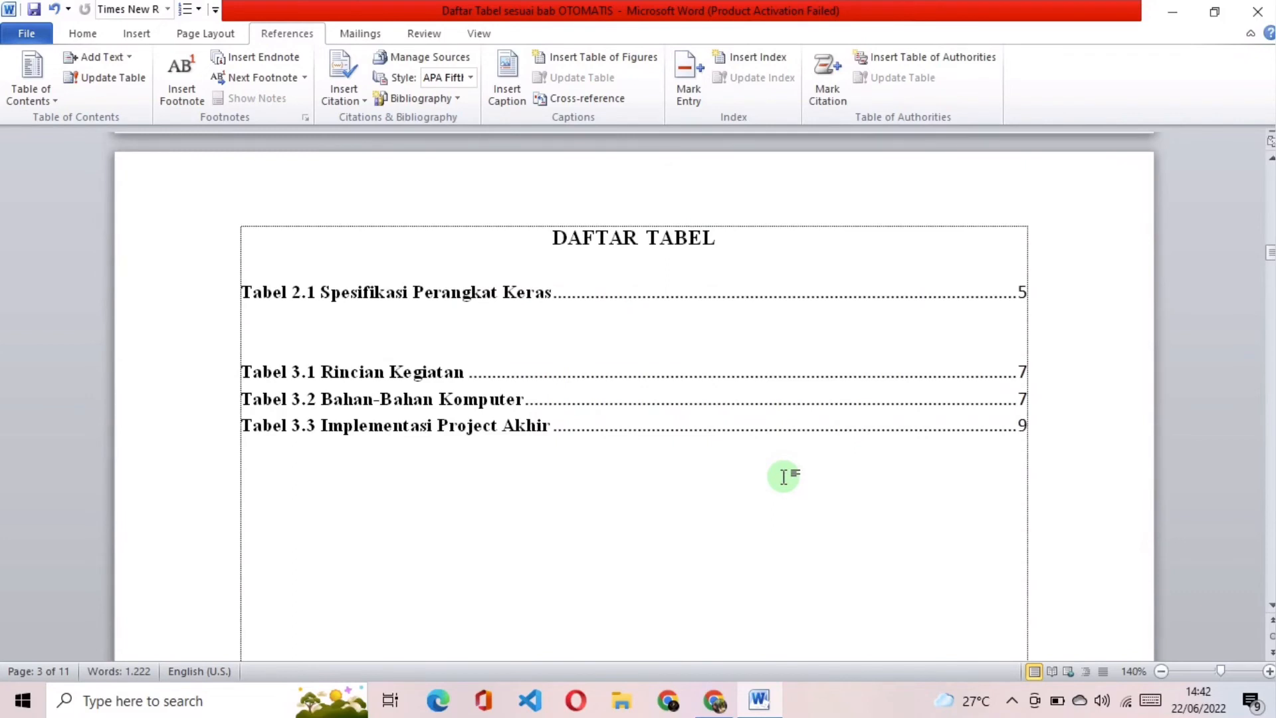
{"action": "mouse_move", "coordinate": [1022, 429]}
{"action": "left_mouse_down"}
{"action": "mouse_move", "coordinate": [620, 365]}
{"action": "mouse_move", "coordinate": [248, 278]}
{"action": "left_mouse_up"}
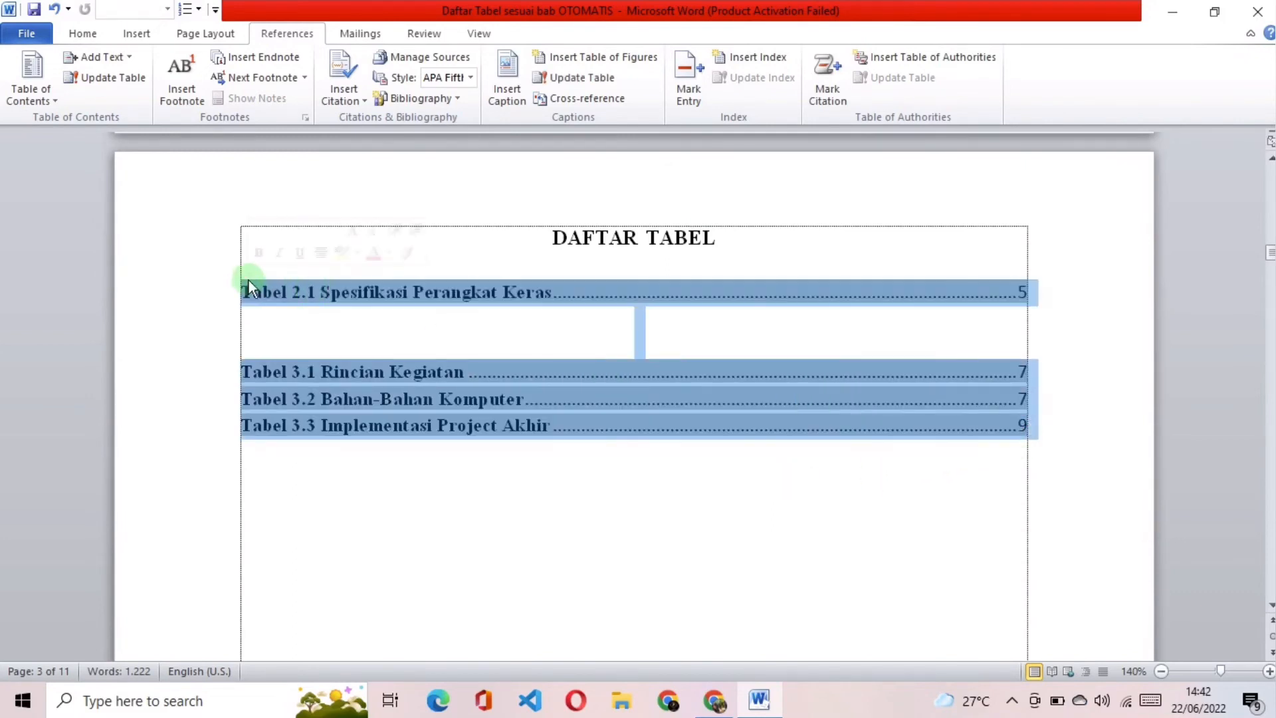
{"action": "left_click", "coordinate": [82, 33]}
{"action": "left_click", "coordinate": [229, 63]}
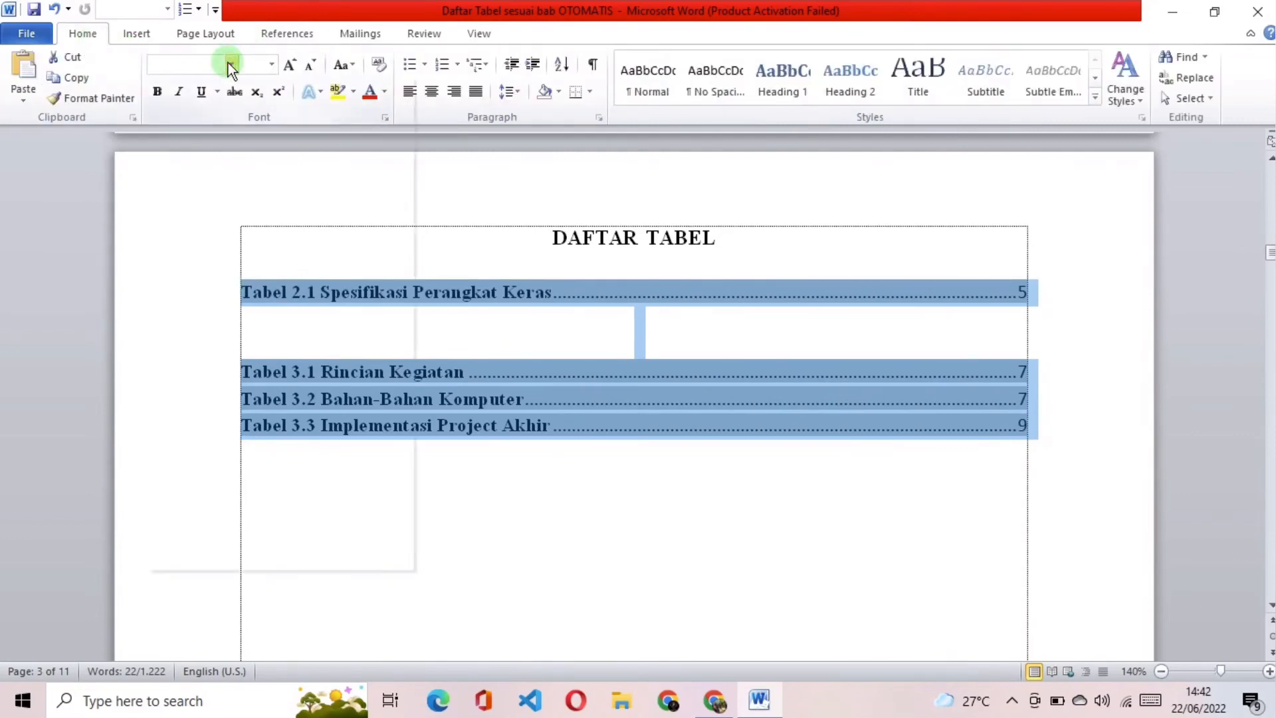
{"action": "left_click", "coordinate": [305, 171]}
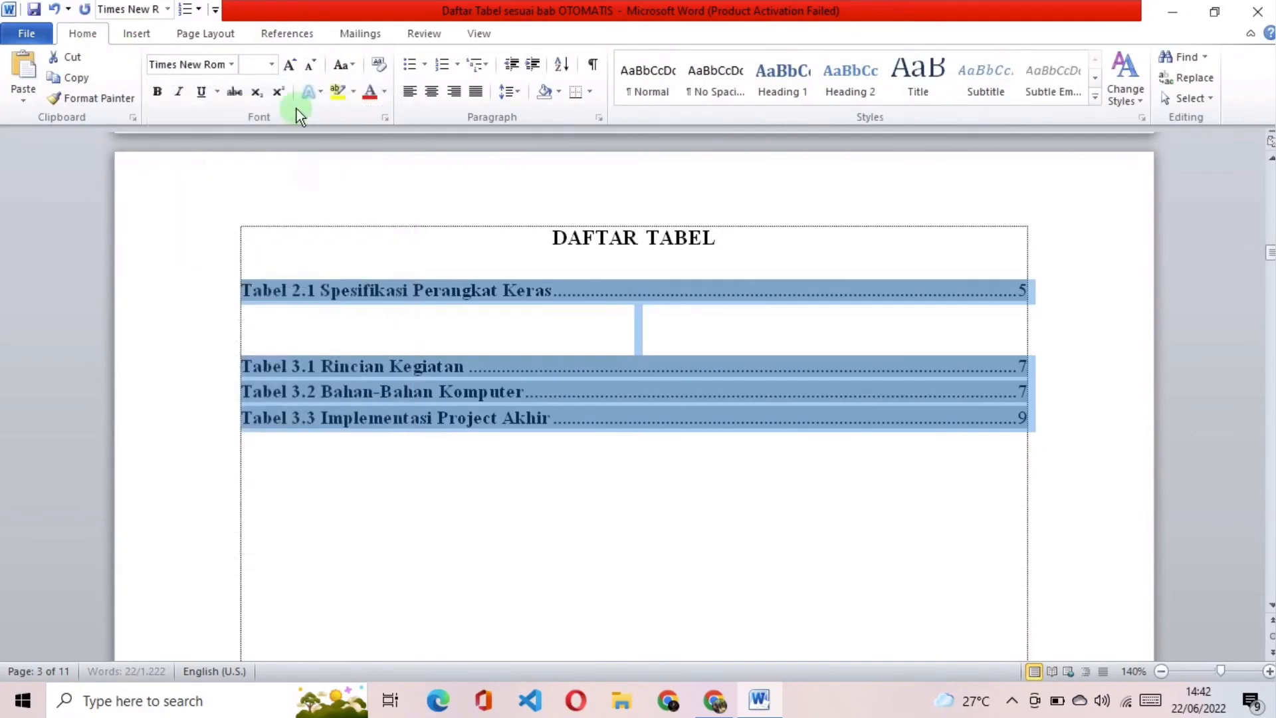
{"action": "left_click", "coordinate": [270, 64]}
{"action": "left_click", "coordinate": [250, 147]}
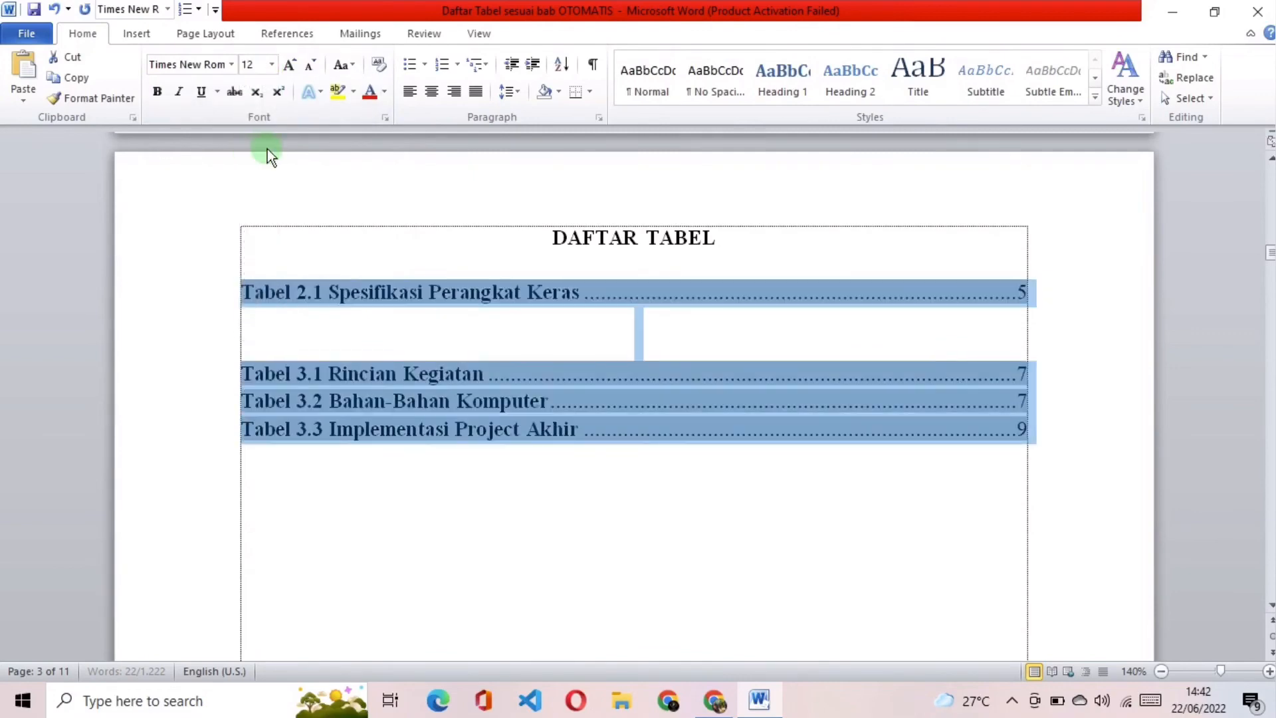
Step: Justify the selected table list entries and set their line spacing to 1,5
{"action": "left_click", "coordinate": [476, 91]}
{"action": "left_click", "coordinate": [510, 93]}
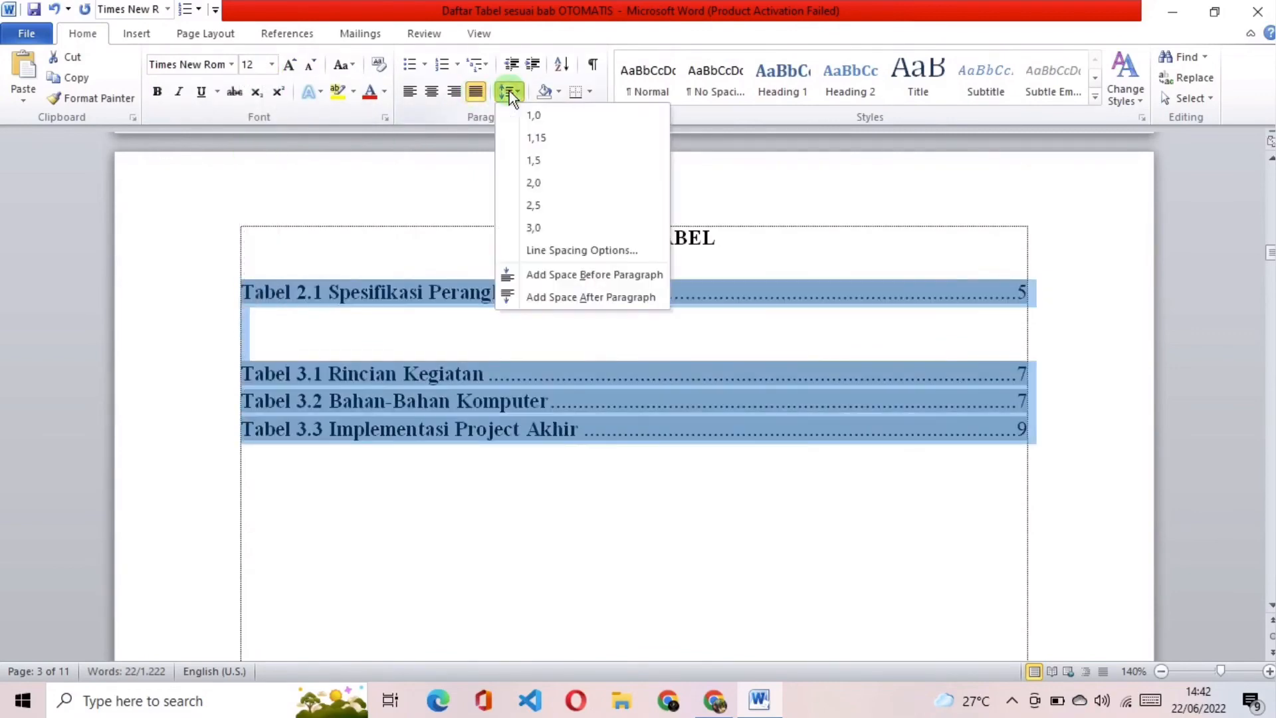
{"action": "left_click", "coordinate": [532, 160]}
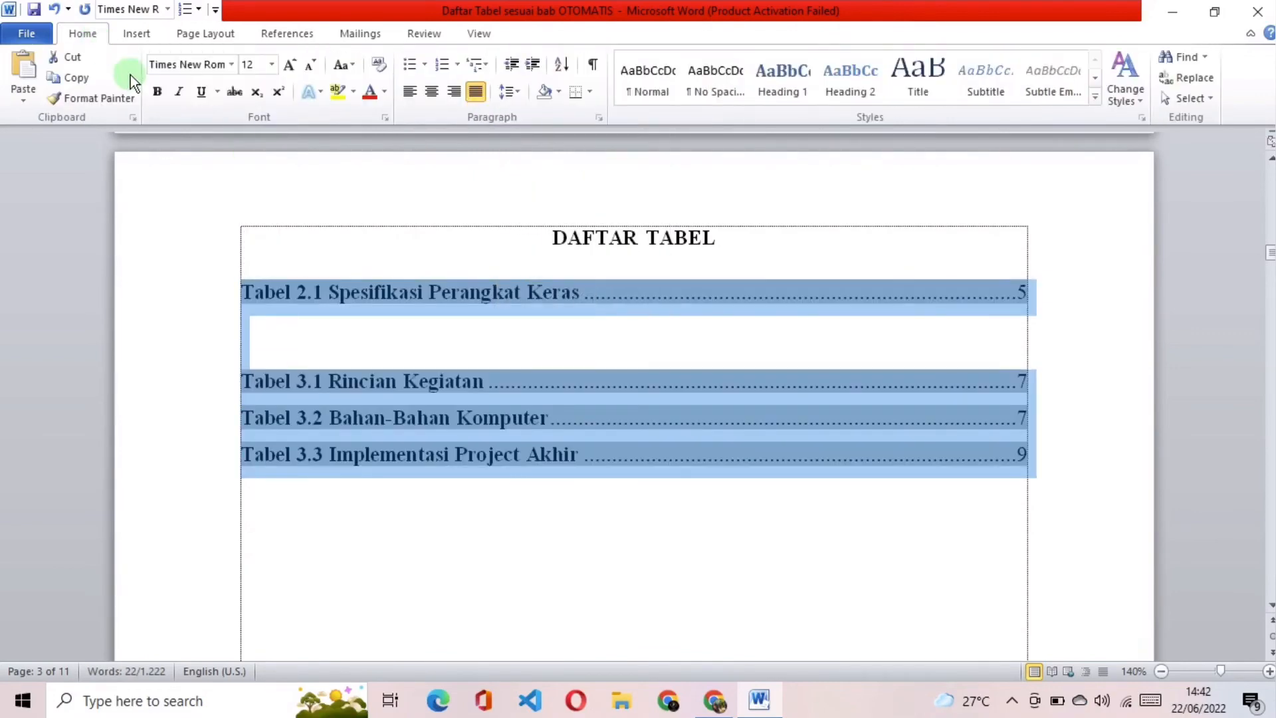
Step: Remove the bold formatting from all selected entries of both table lists under DAFTAR TABEL
{"action": "left_click", "coordinate": [160, 92]}
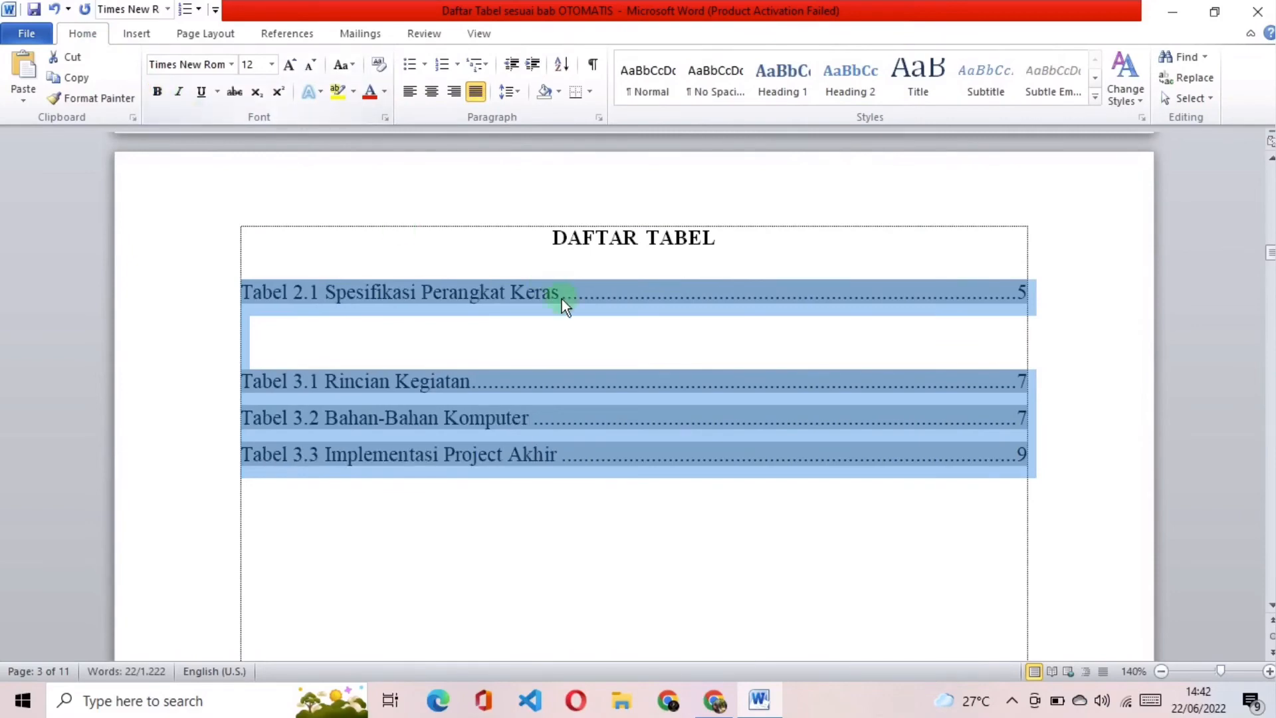
{"action": "left_click", "coordinate": [568, 338]}
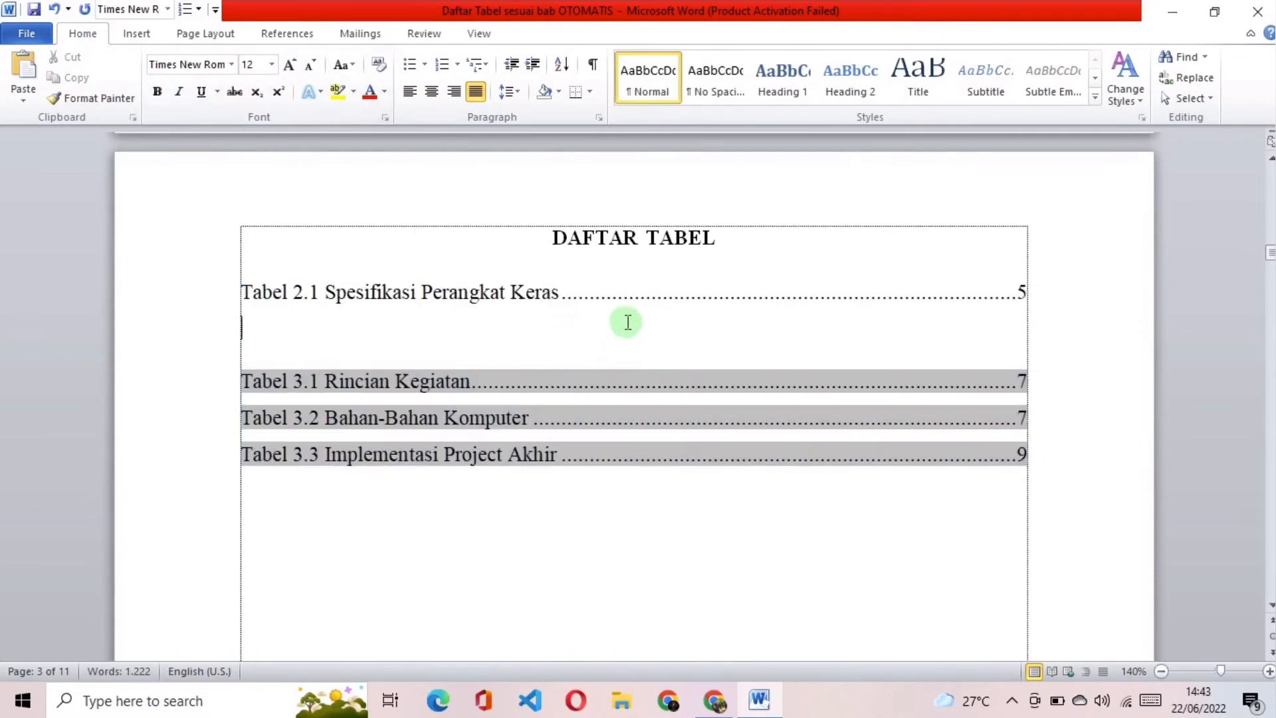
{"action": "left_click", "coordinate": [341, 291]}
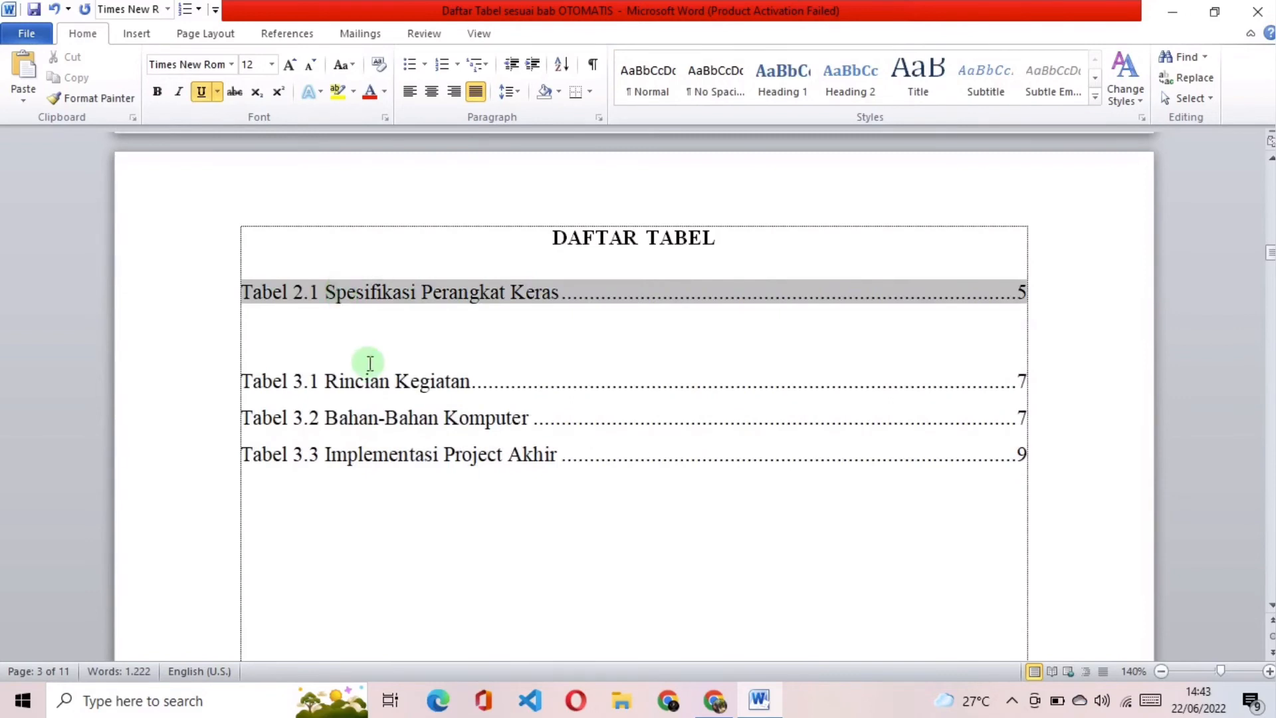
{"action": "left_click", "coordinate": [376, 381]}
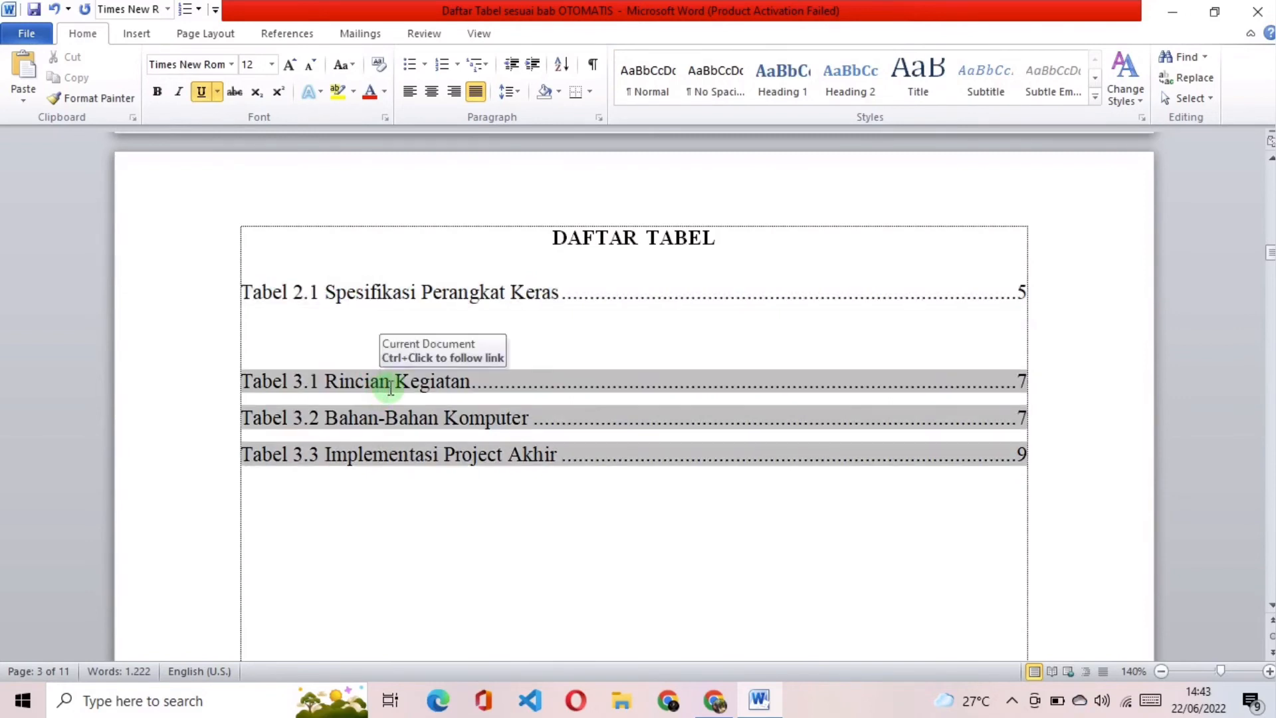
Step: Delete the empty space between the Tabel 2.1 entry and the Tabel 3.1 entry so the two lists run on continuously
{"action": "left_click", "coordinate": [262, 347]}
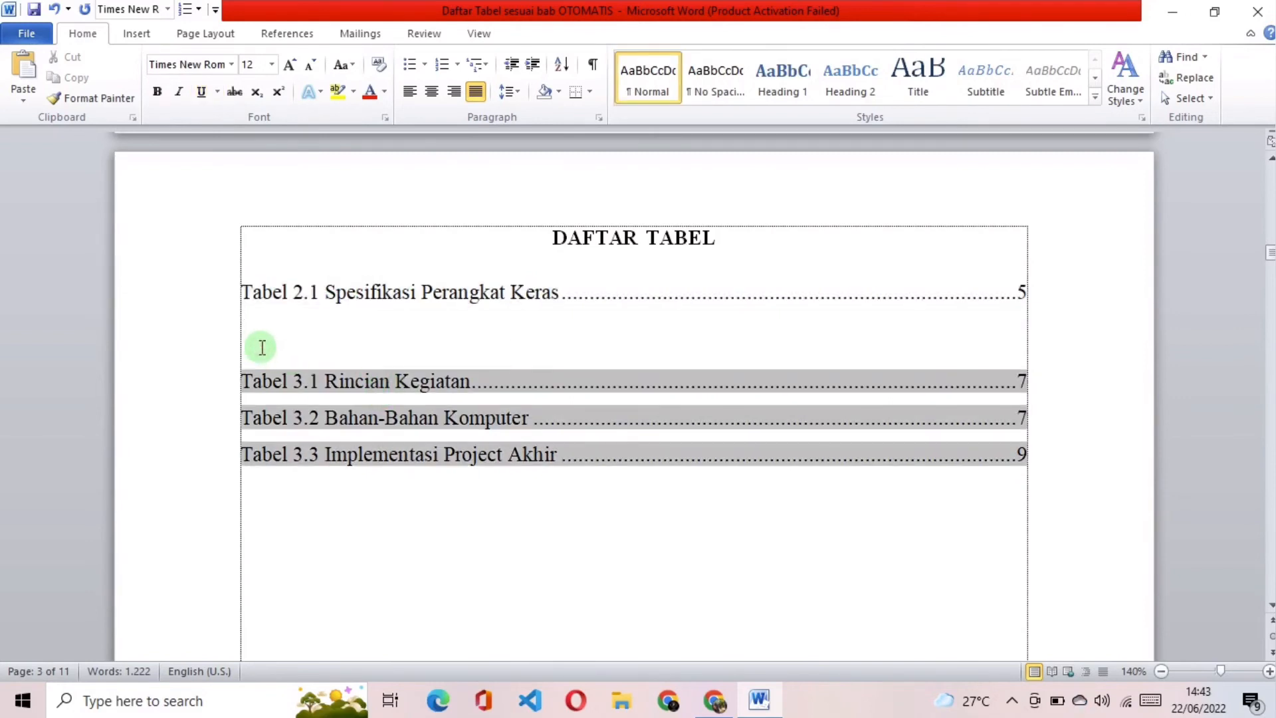
{"action": "key", "text": "shift+Up"}
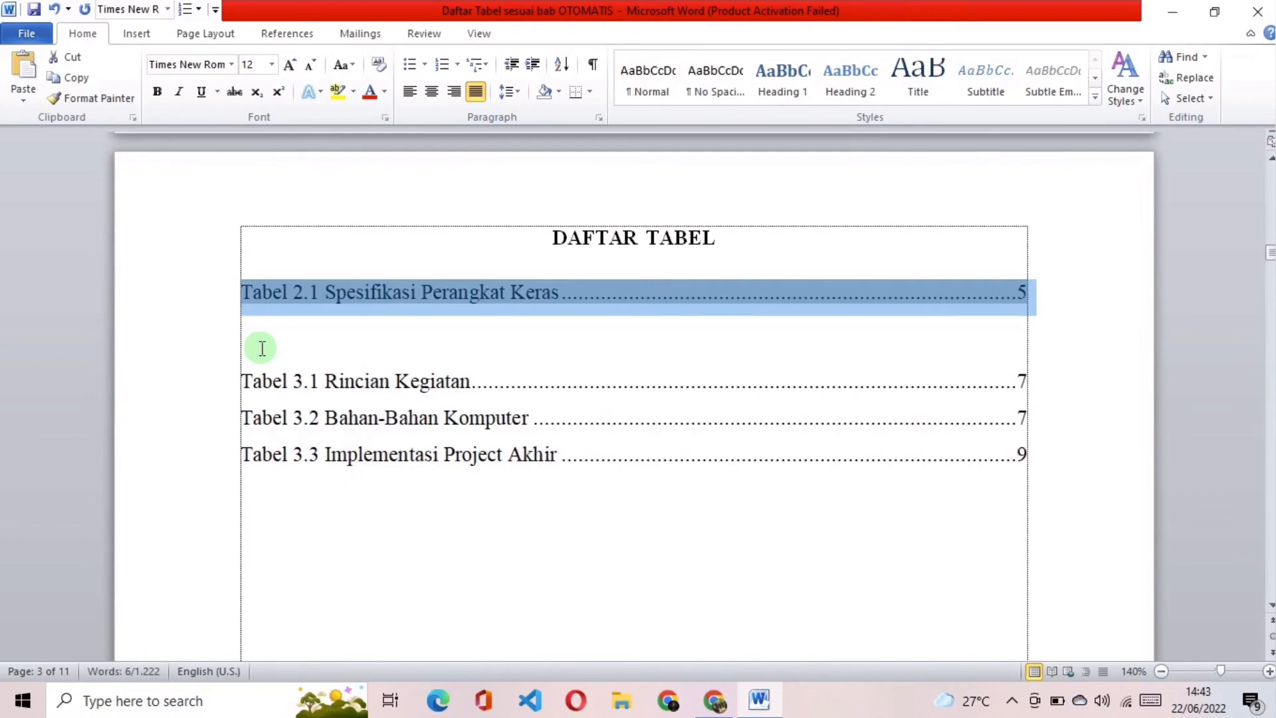
{"action": "key", "text": "Down"}
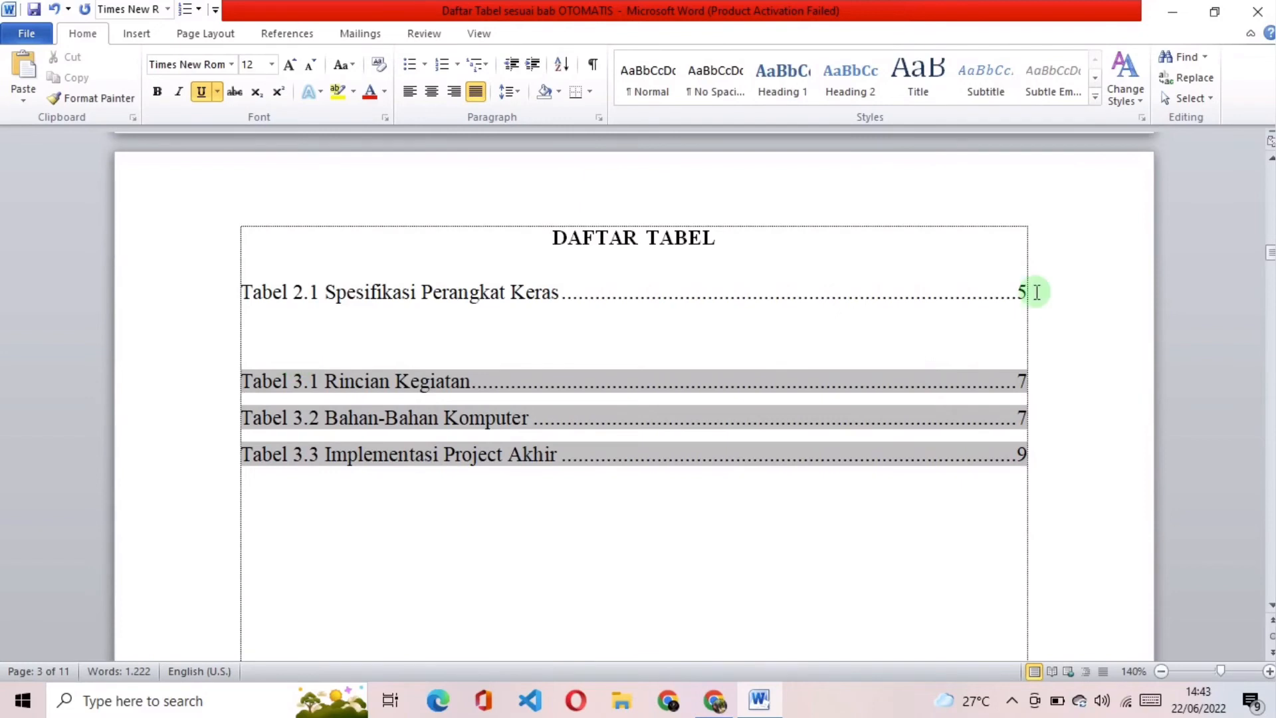
{"action": "left_click", "coordinate": [1037, 292]}
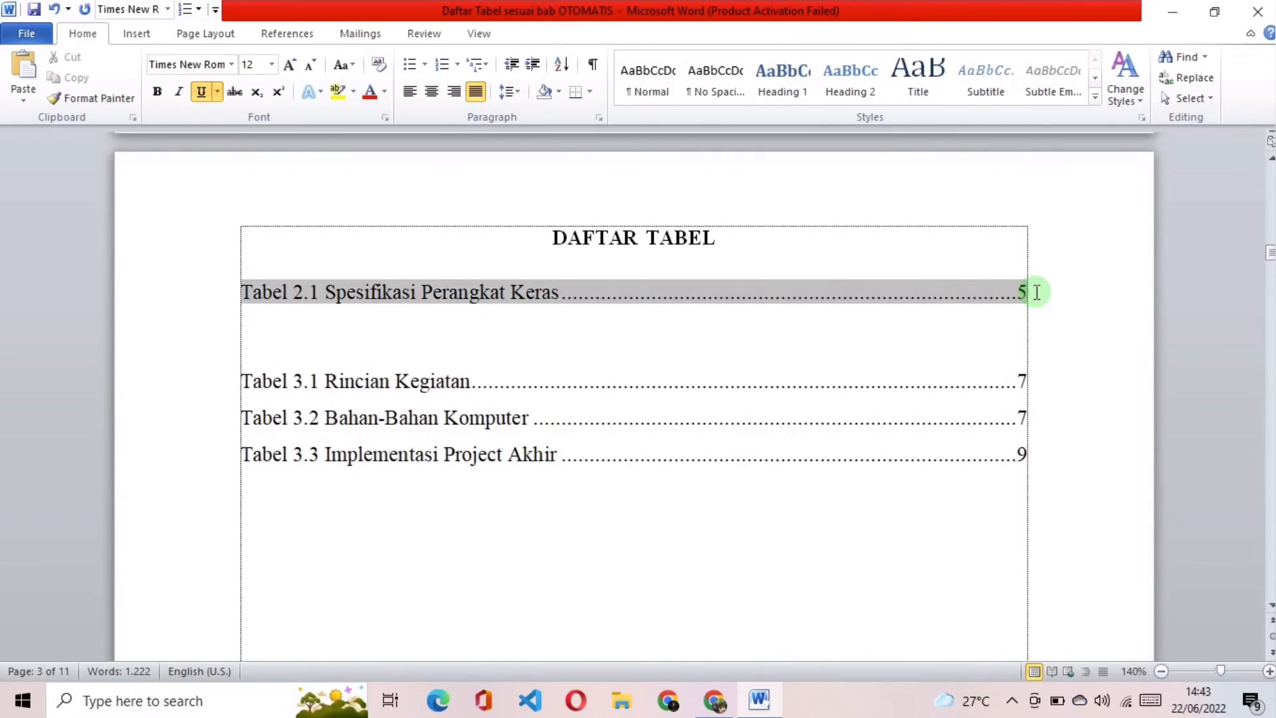
{"action": "key", "text": "Delete"}
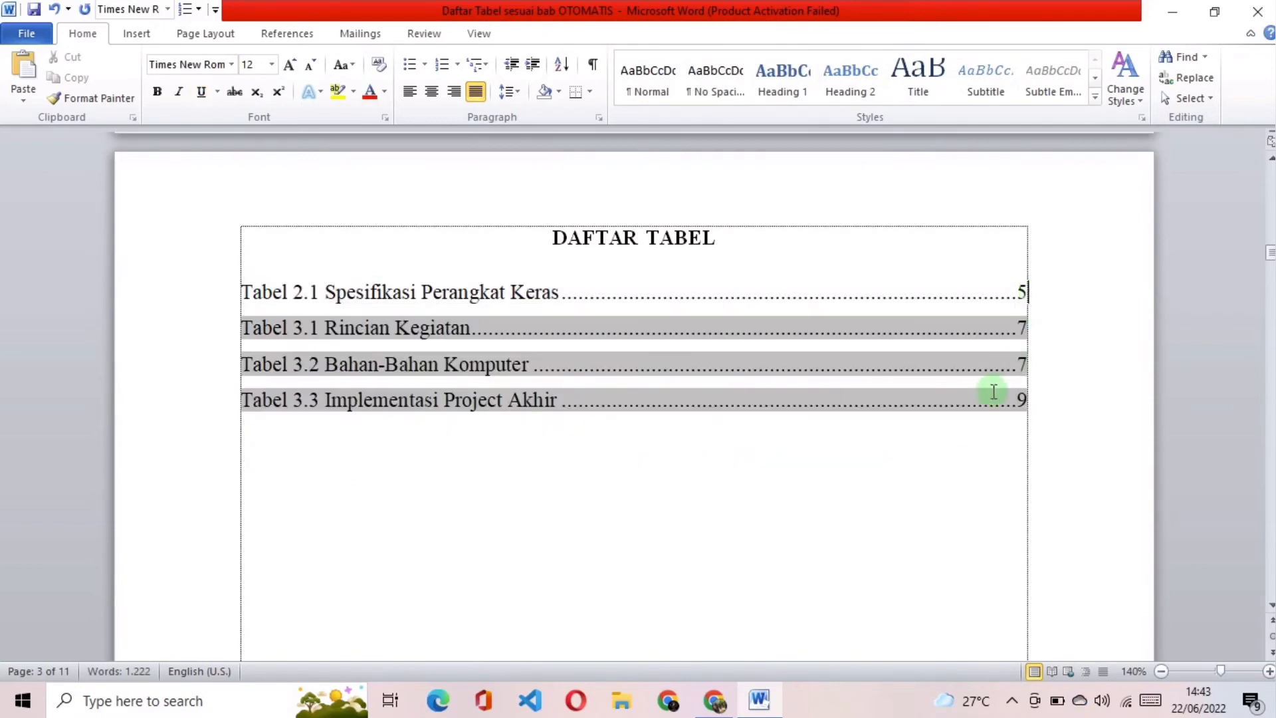
{"action": "left_click", "coordinate": [961, 451]}
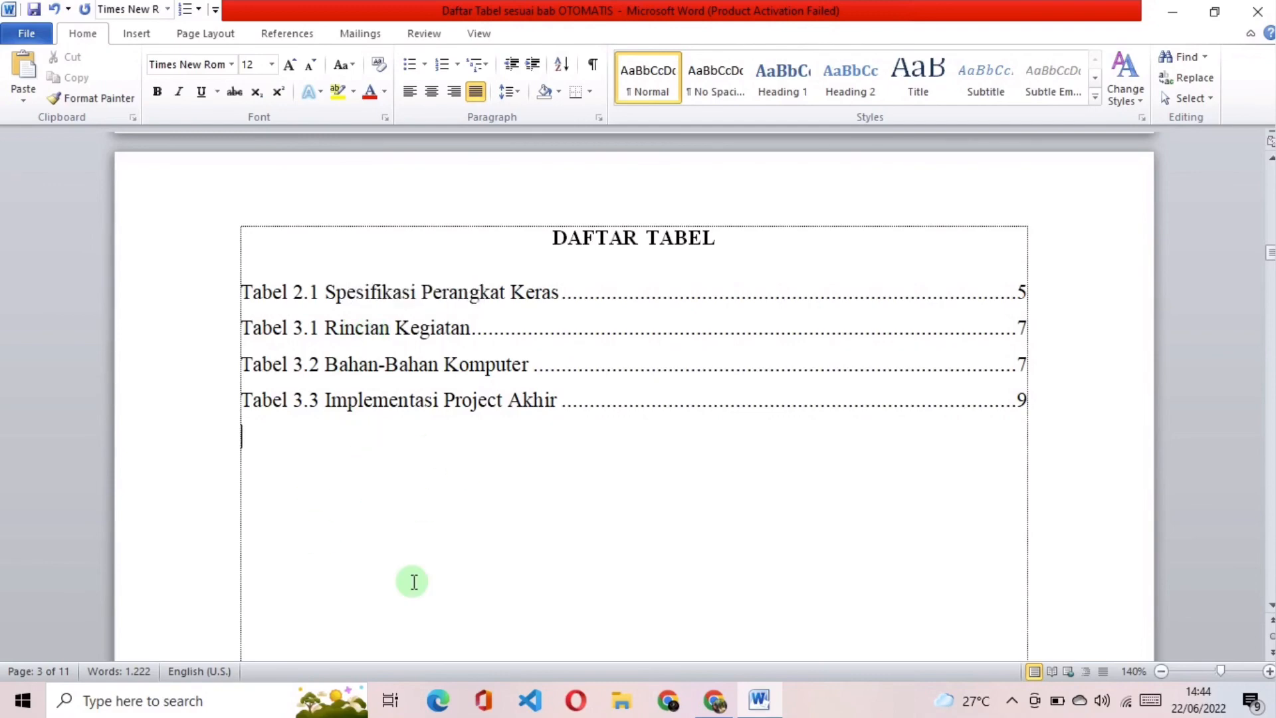
Step: Follow the Tabel 3.1 Rincian Kegiatan entry's link to its table in the report, and minimize the document window
{"action": "left_click", "coordinate": [433, 340], "text": "ctrl"}
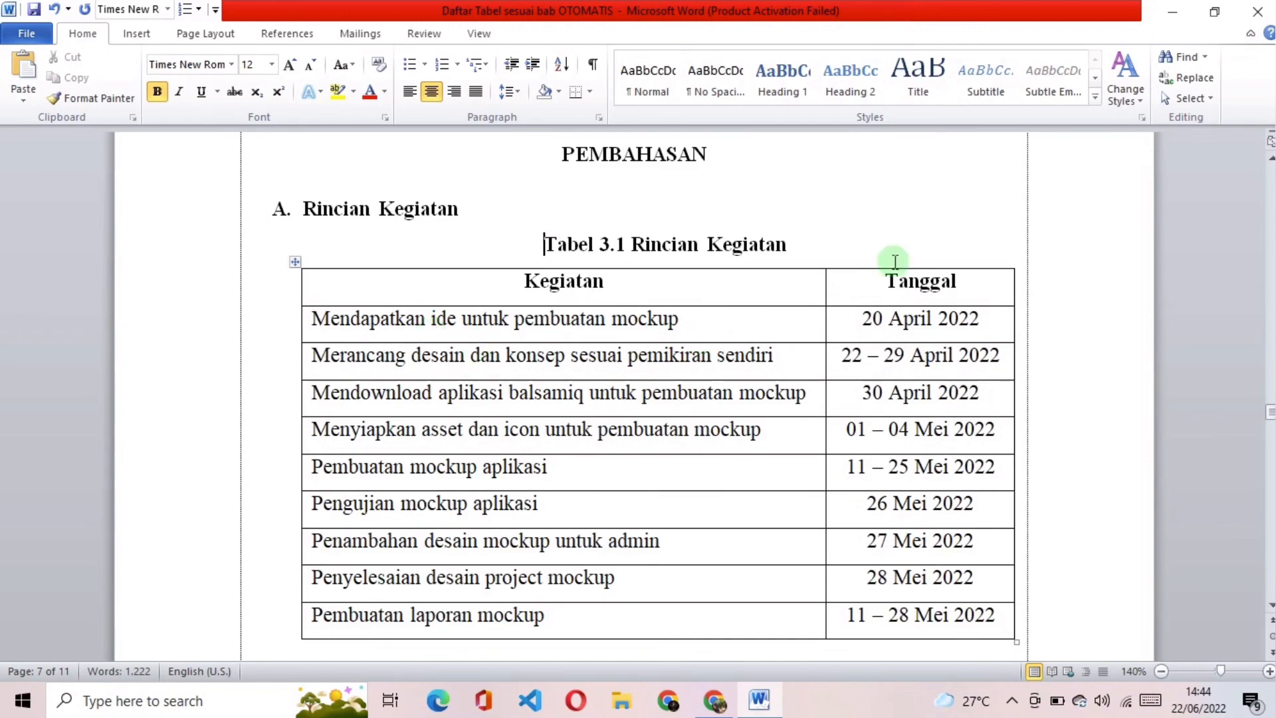
{"action": "left_click", "coordinate": [1172, 10]}
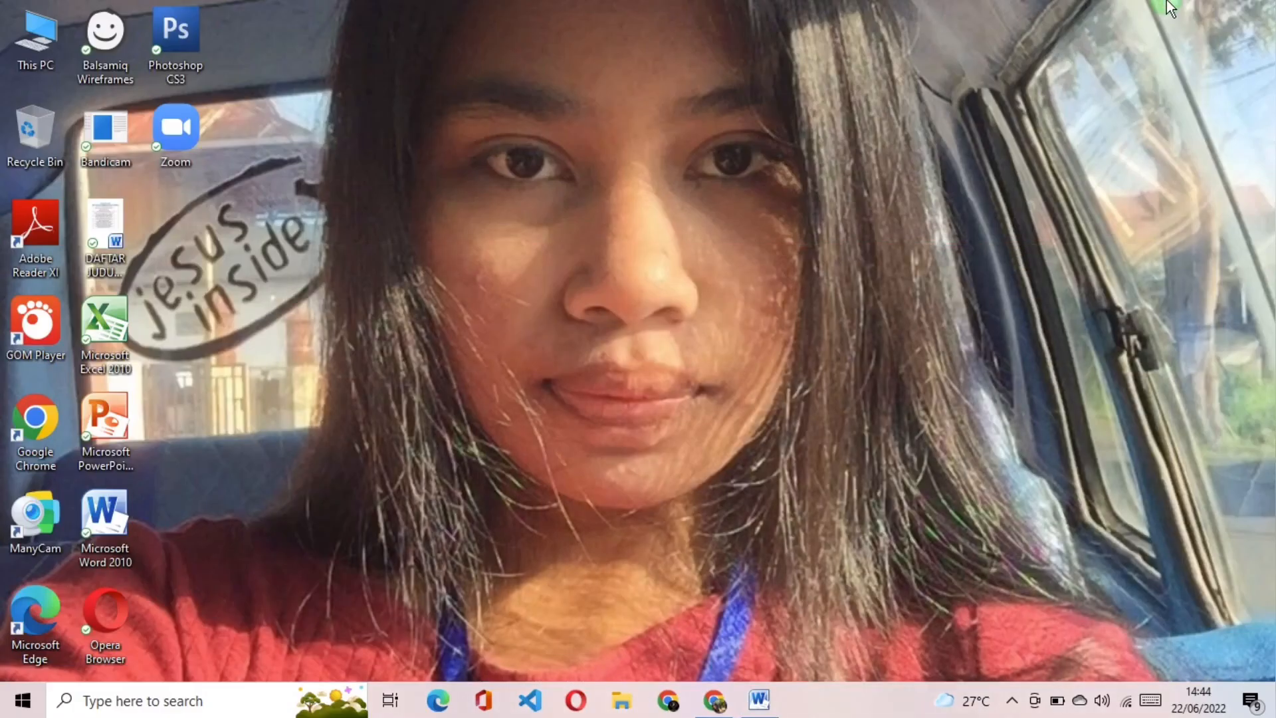